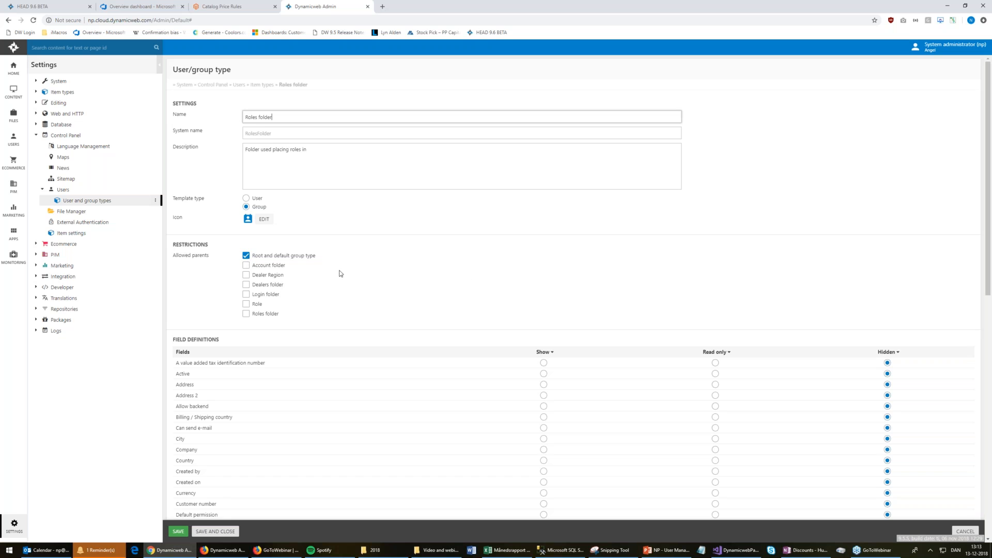
Scroll through the User and group types list to review the Roles folder, Role and Role login types
scroll(492, 283, "down", 10)
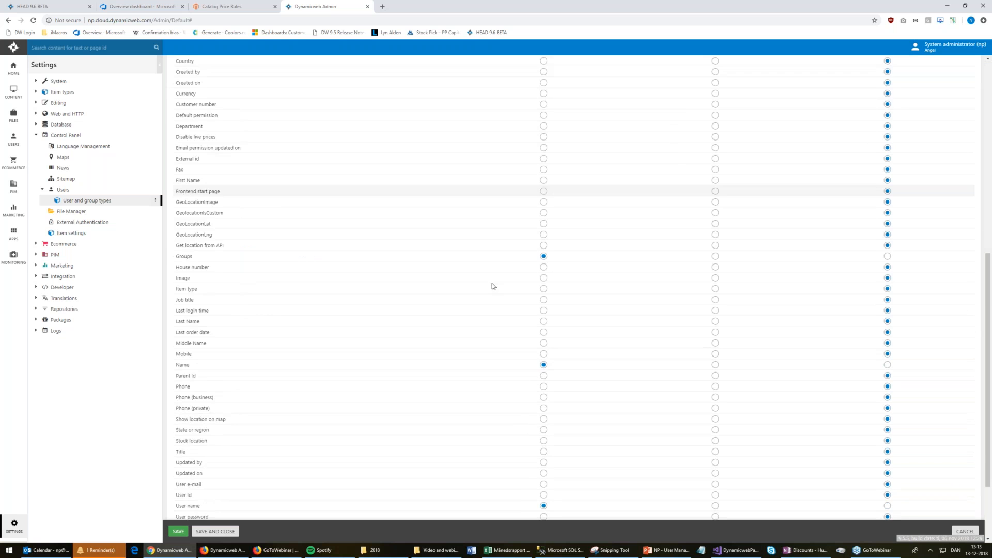
scroll(492, 283, "up", 5)
scroll(490, 284, "up", 5)
Review the Role type's allowed parents (Role, Roles folder) and shown fields, then return to the list
left_click(122, 201)
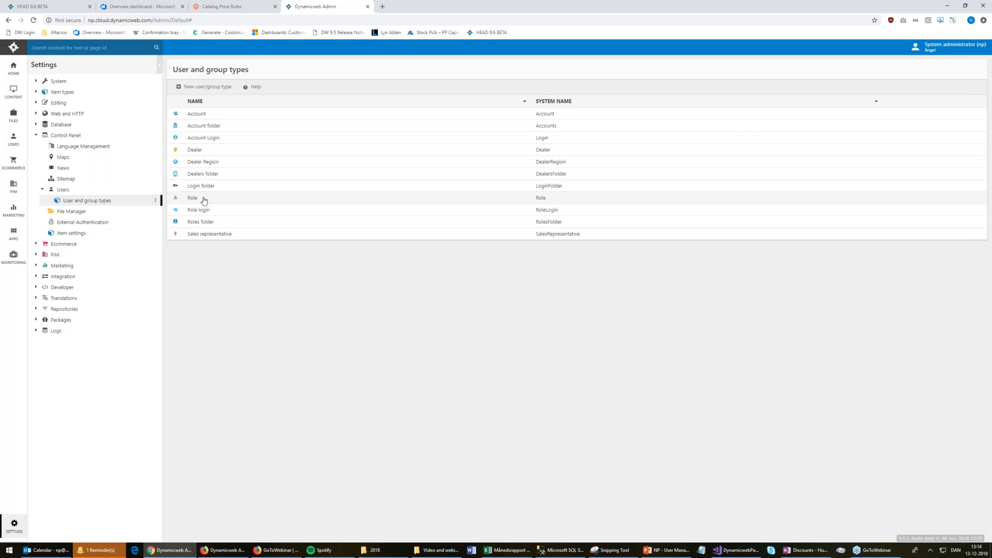
left_click(204, 200)
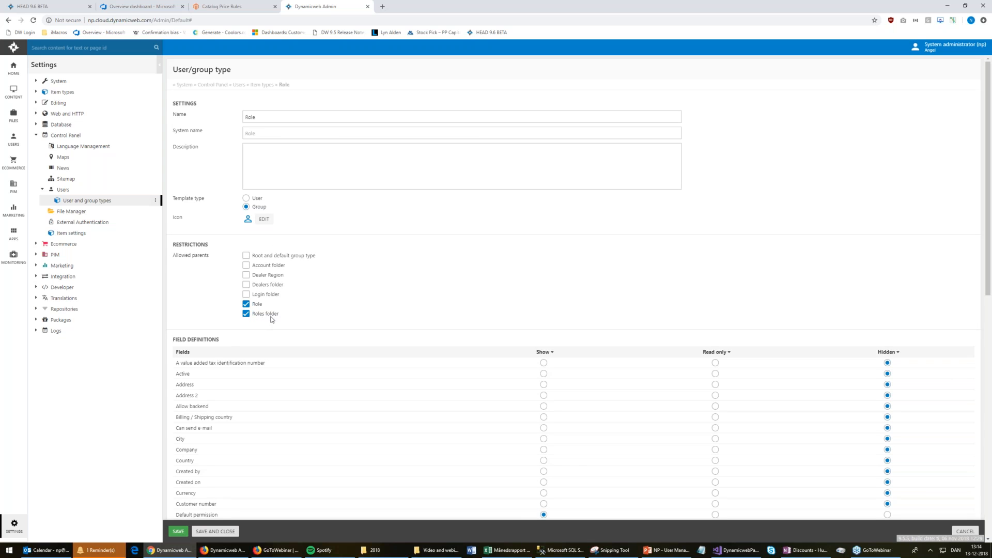
scroll(526, 293, "down", 1)
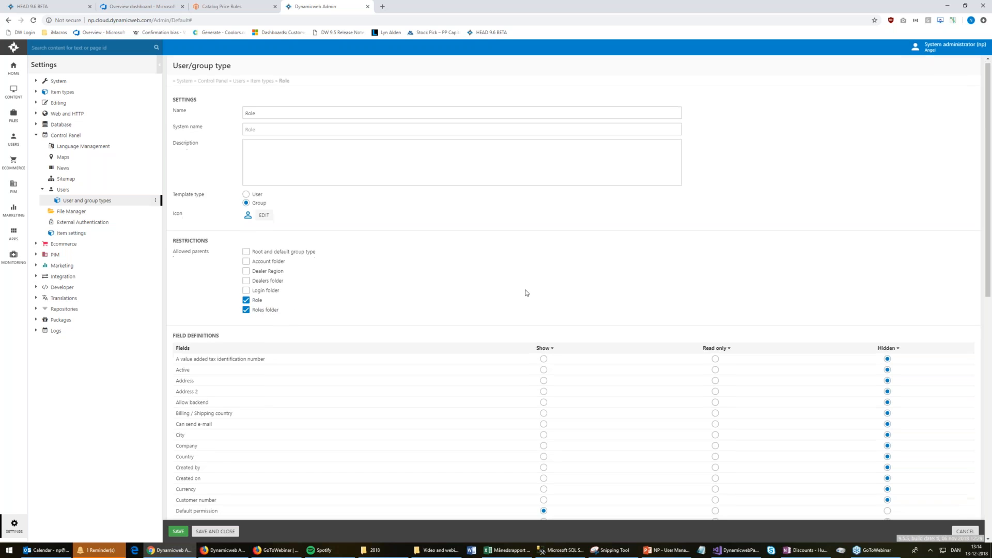
scroll(526, 293, "down", 3)
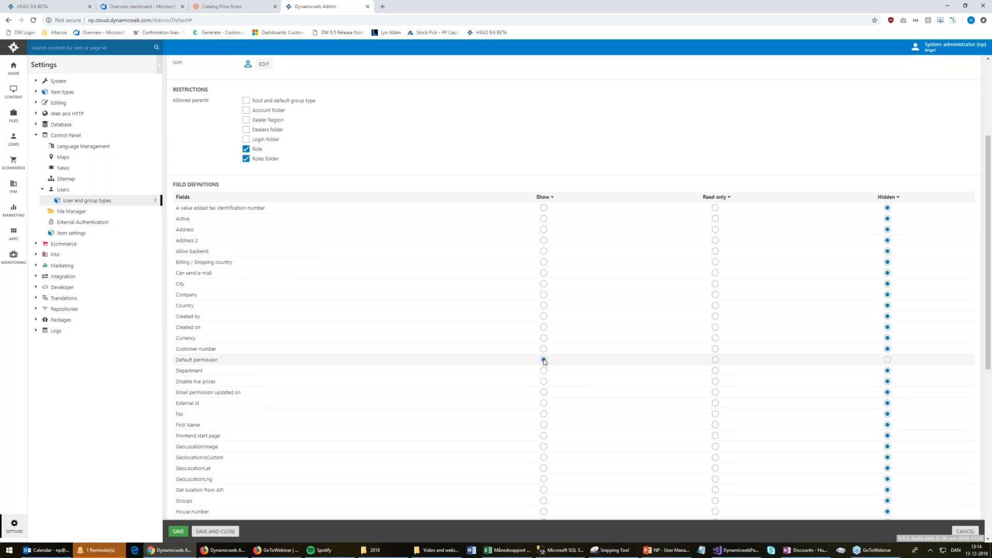
scroll(543, 361, "down", 2)
scroll(543, 361, "down", 3)
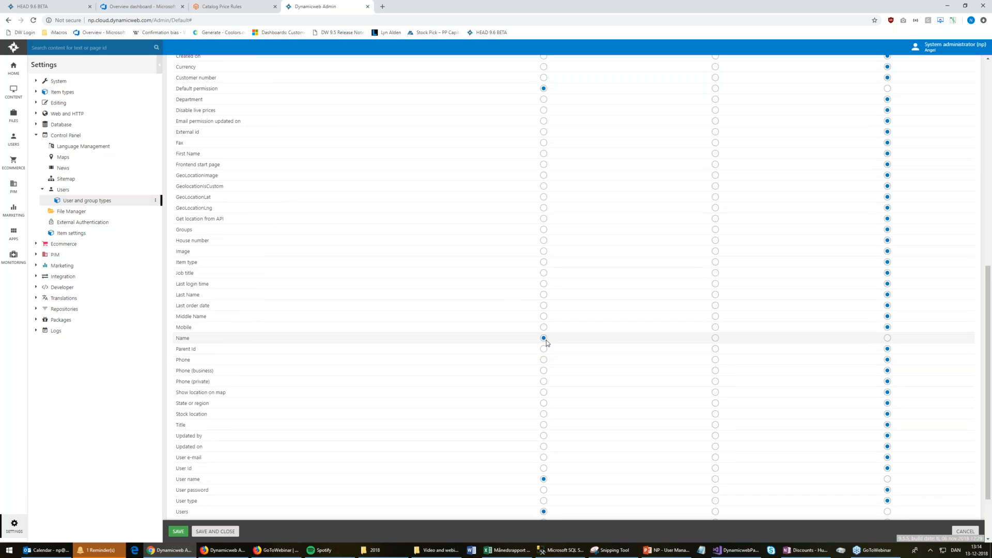
scroll(547, 343, "down", 1)
scroll(548, 343, "up", 8)
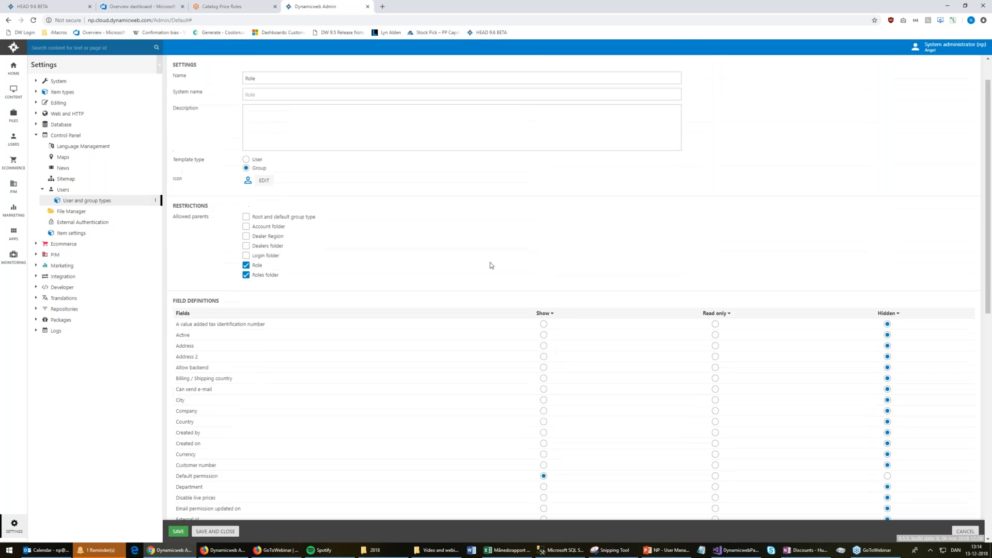
scroll(491, 265, "up", 1)
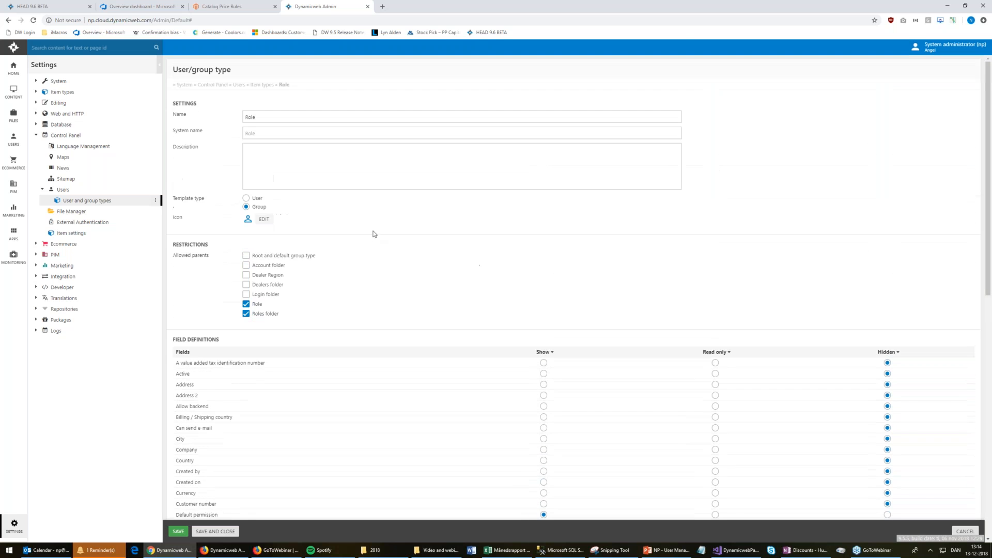
left_click(127, 203)
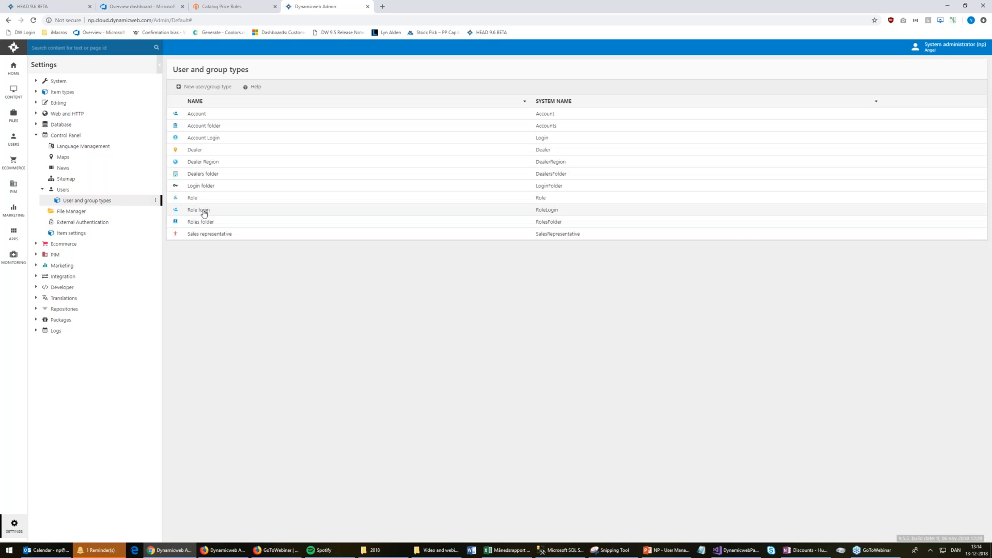
Review the Role login type's fields, toggling the Active field's Show setting off and back on
left_click(205, 211)
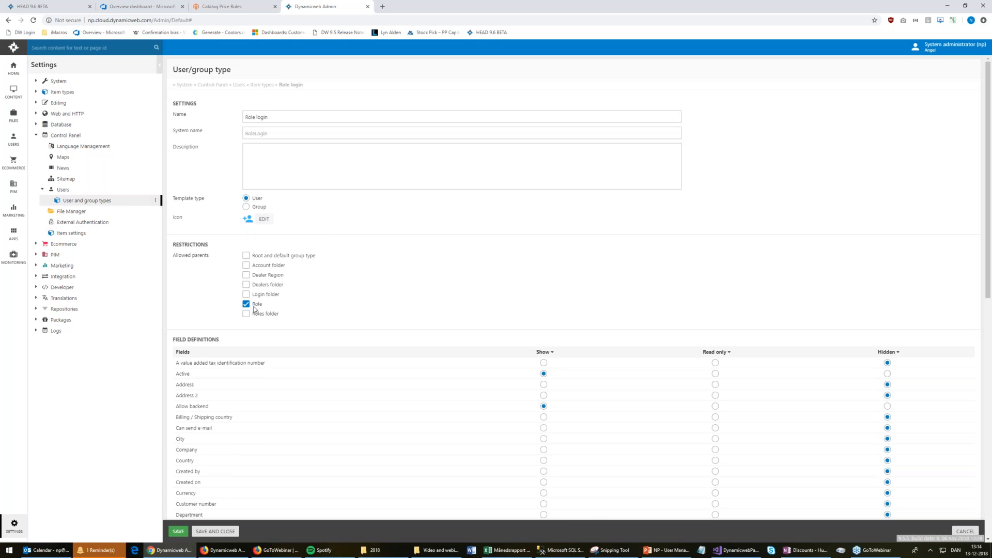
left_click(543, 374)
left_click(543, 373)
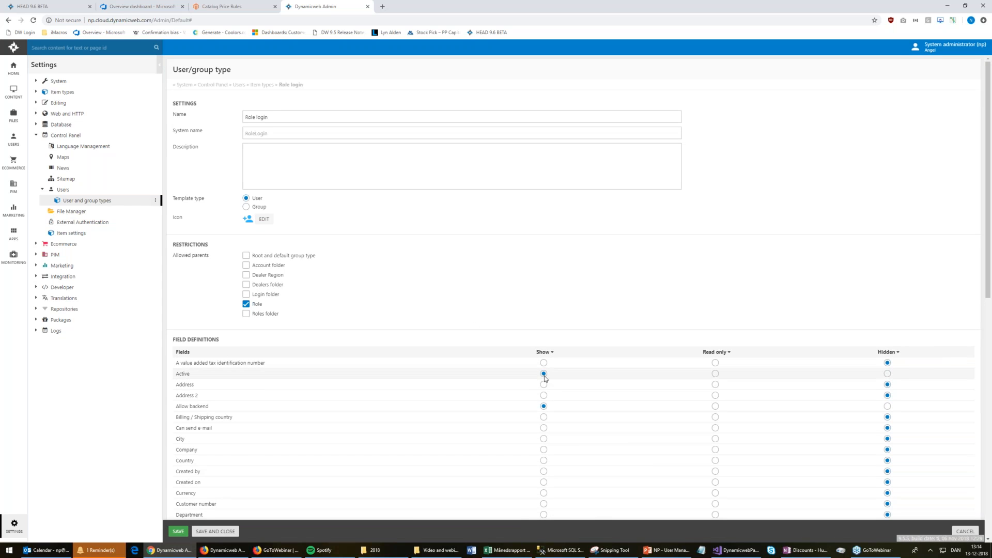
scroll(551, 411, "down", 10)
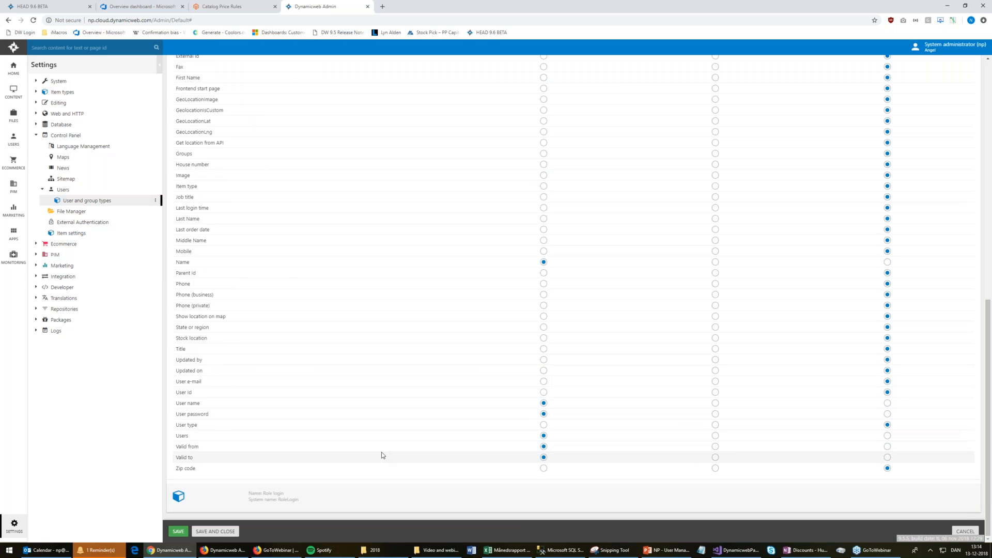
scroll(382, 455, "up", 10)
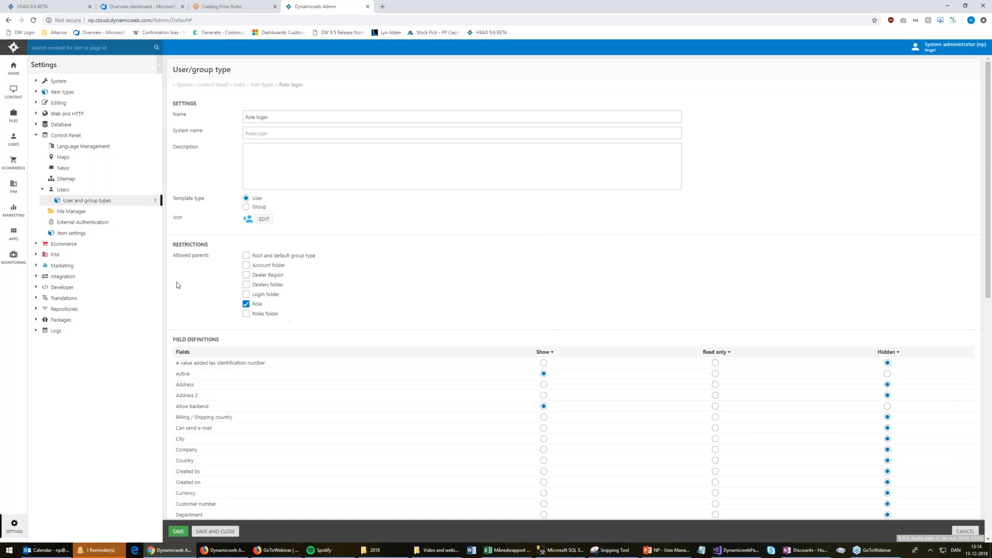
left_click(13, 139)
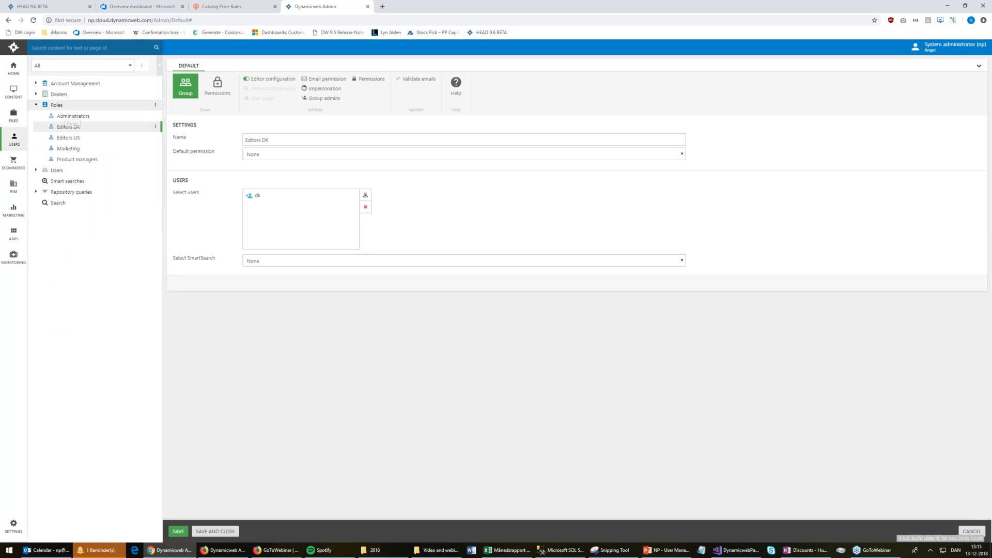
Open the Roles group's settings for editing and close the music player window
left_click(57, 105)
left_click(155, 105)
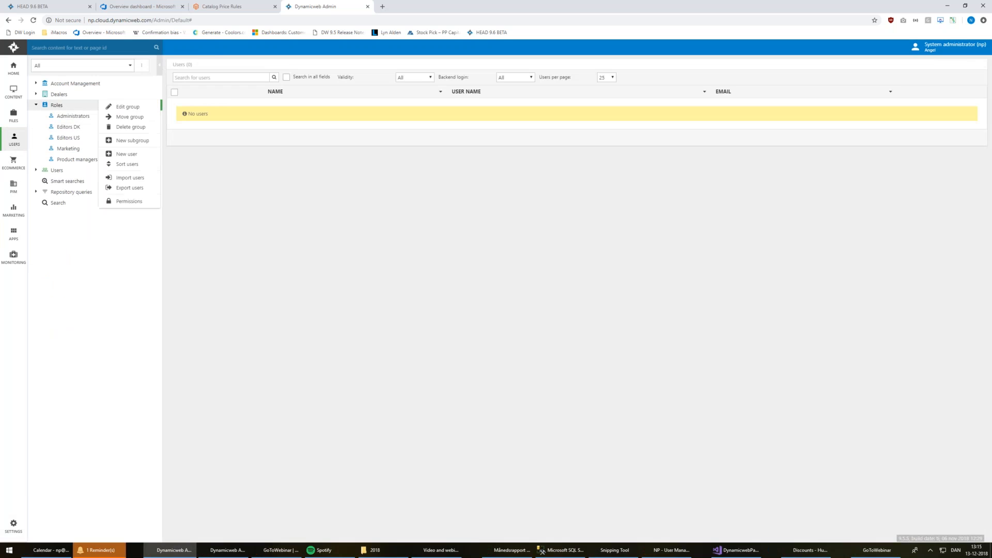
left_click(127, 108)
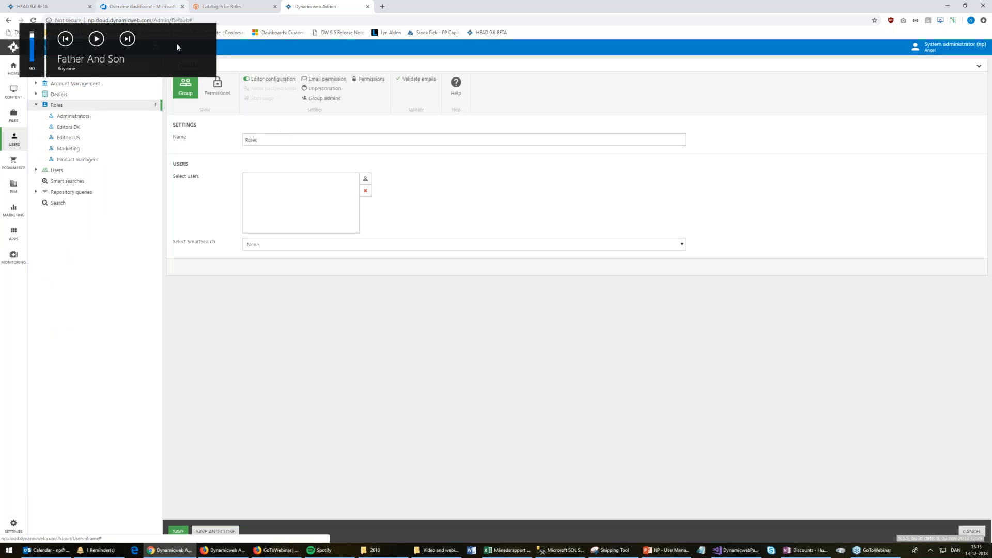
right_click(348, 552)
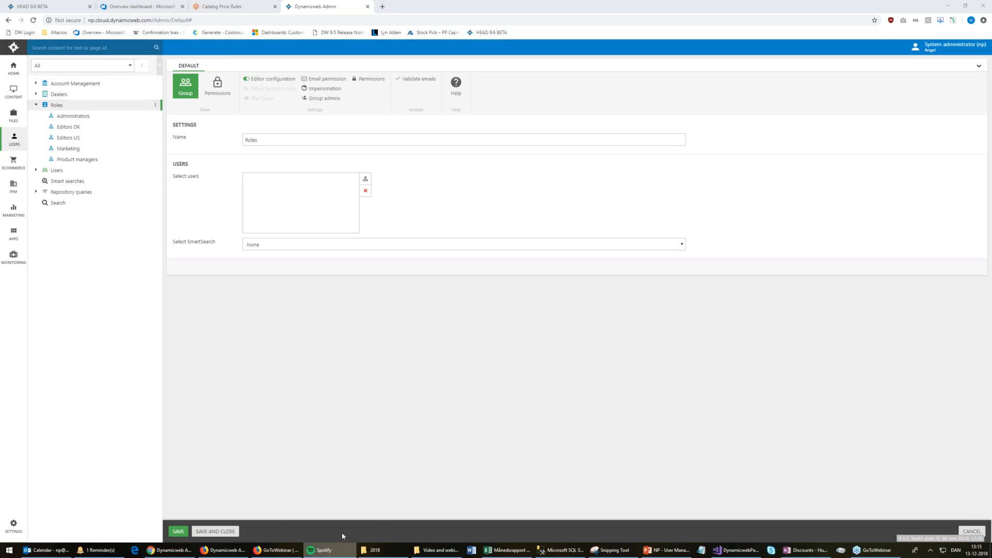
left_click(343, 534)
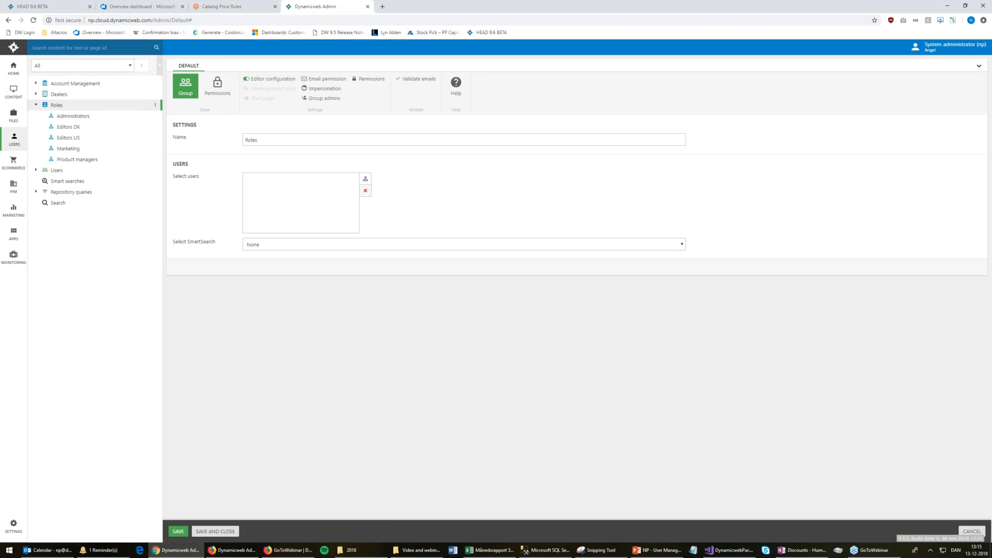
Check the Roles group's name, then start a new subgroup under Roles
left_click(292, 137)
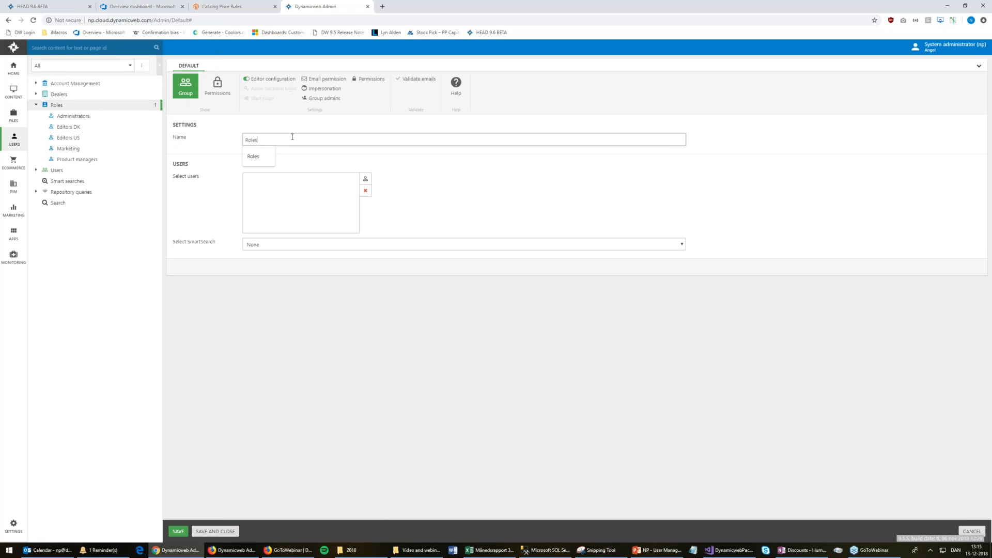
left_click(290, 198)
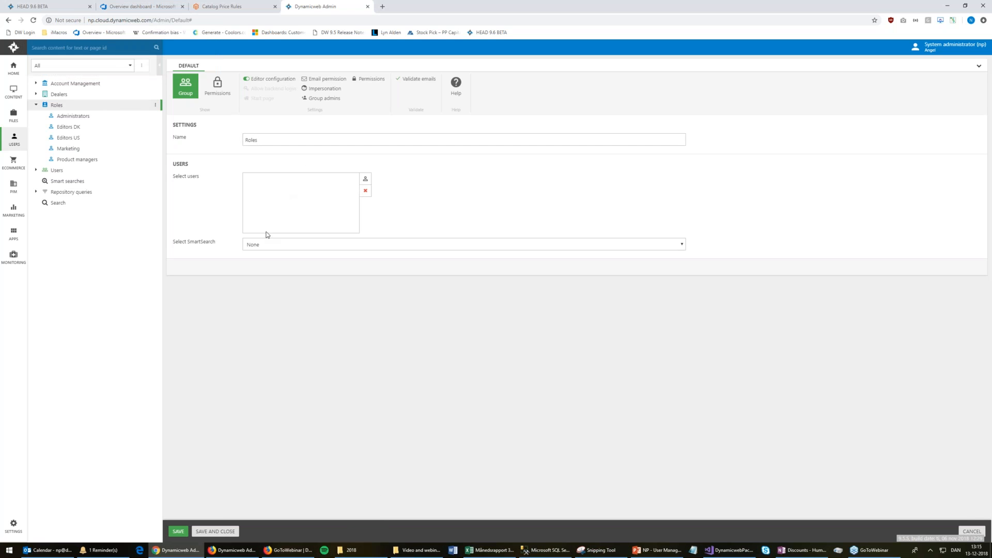
left_click(218, 86)
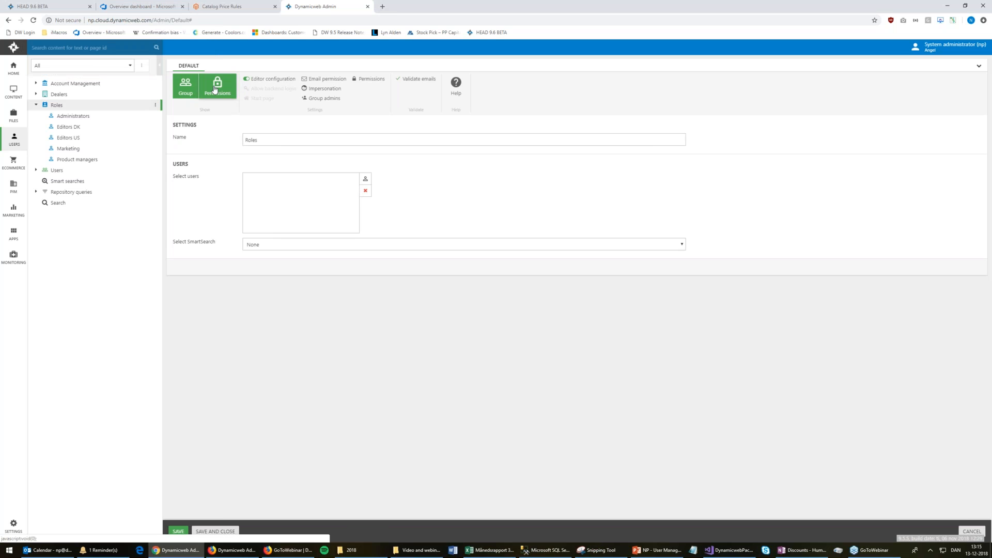
right_click(113, 107)
left_click(135, 140)
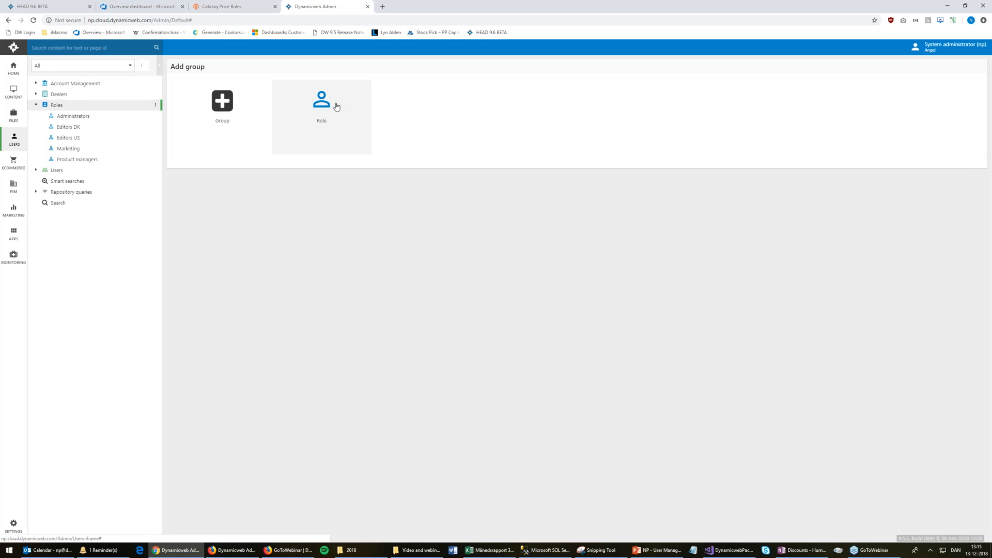
View the Administrators role's settings (Default permission All), then list its two member users
right_click(75, 118)
left_click(127, 118)
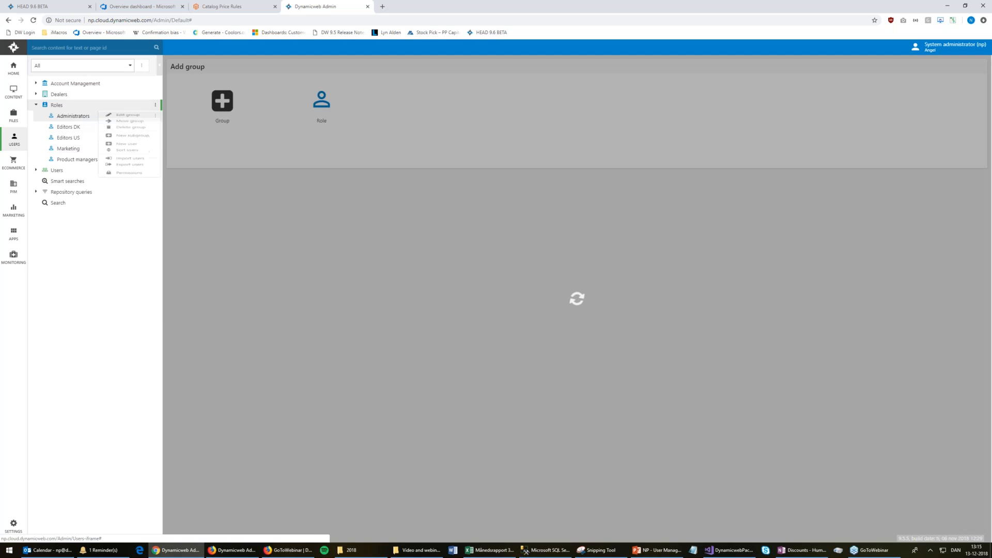
left_click(309, 139)
left_click(217, 137)
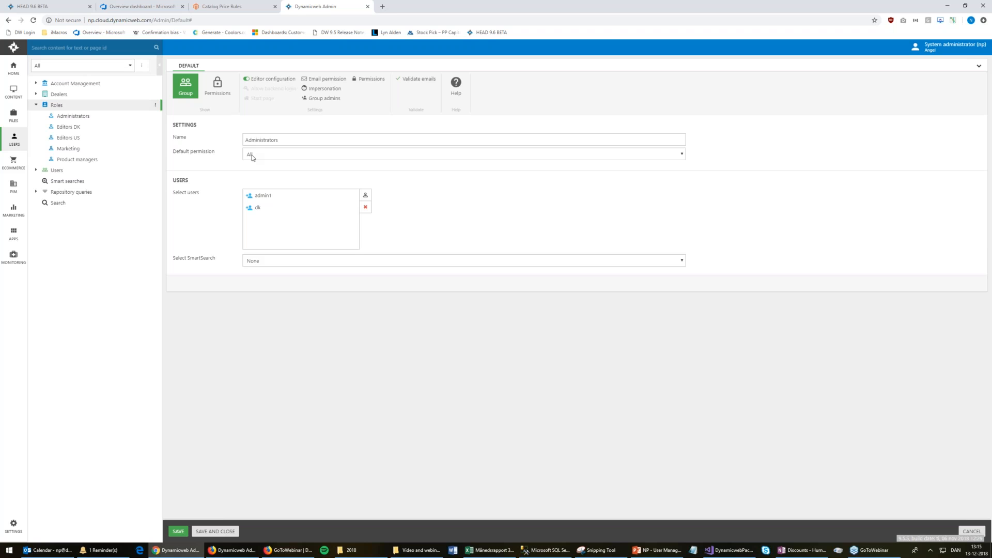
left_click(91, 120)
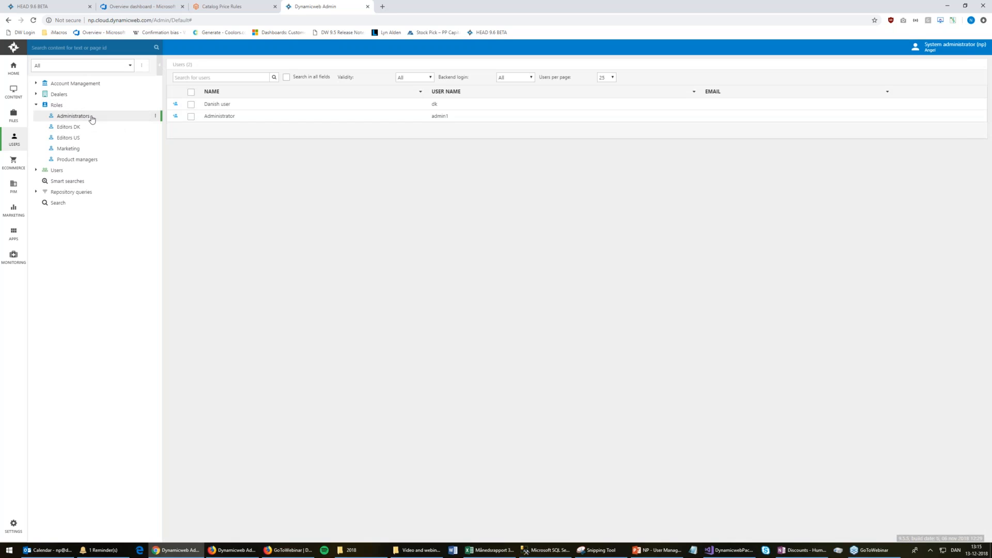
Start adding a new user to Administrators, then go back to its user list
right_click(127, 119)
left_click(160, 166)
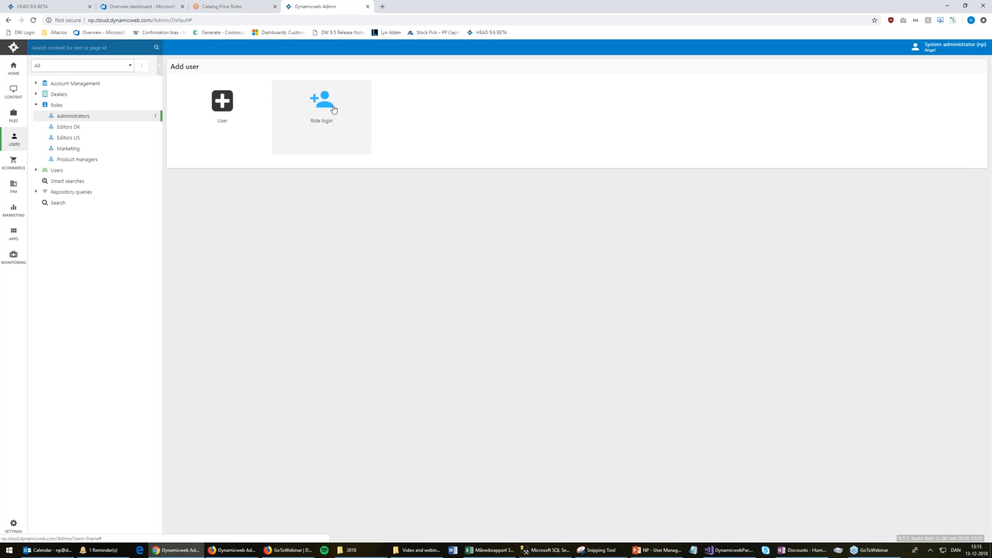
left_click(92, 118)
Inspect a member user's login name and password, then bring up the Roles group's actions
left_click(203, 115)
left_click(282, 137)
left_click(336, 158)
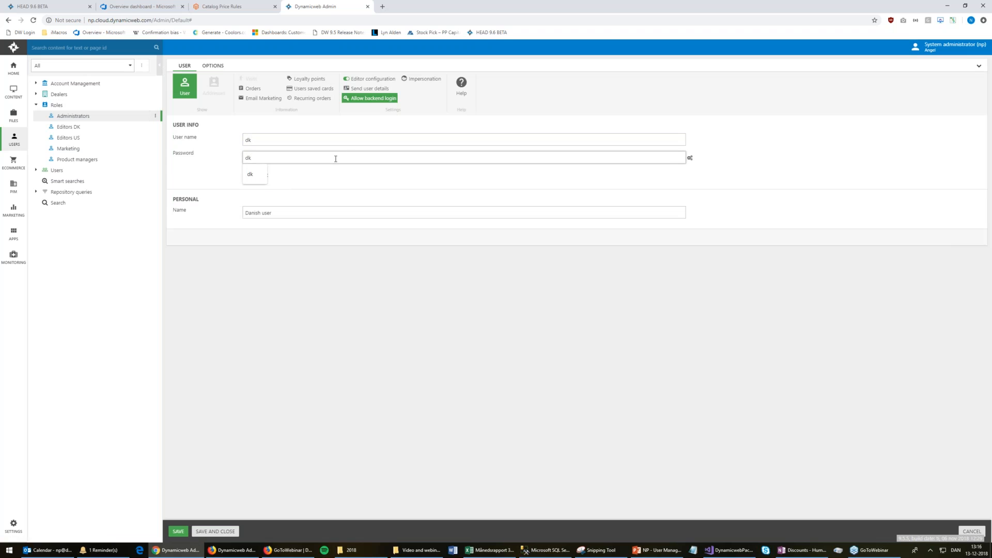
left_click(203, 177)
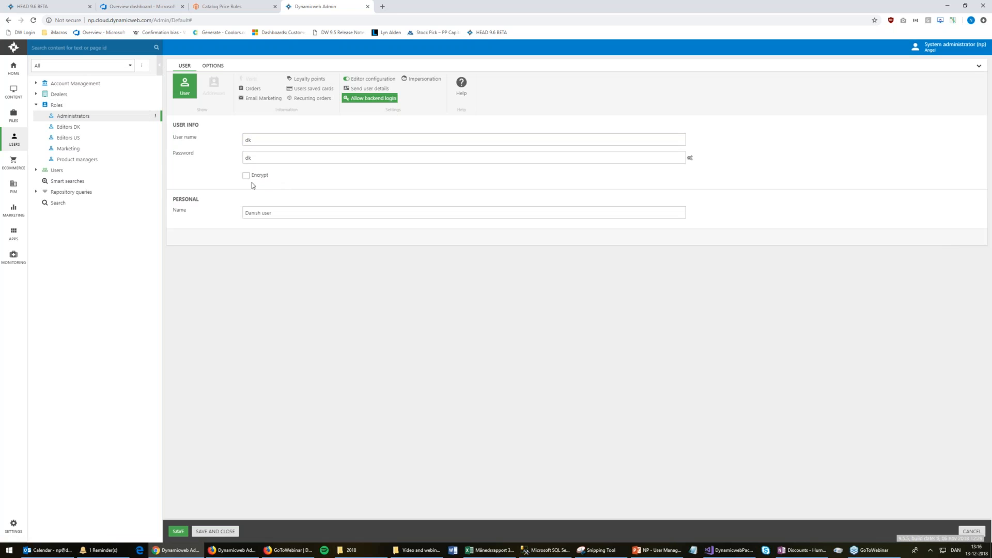
left_click(284, 212)
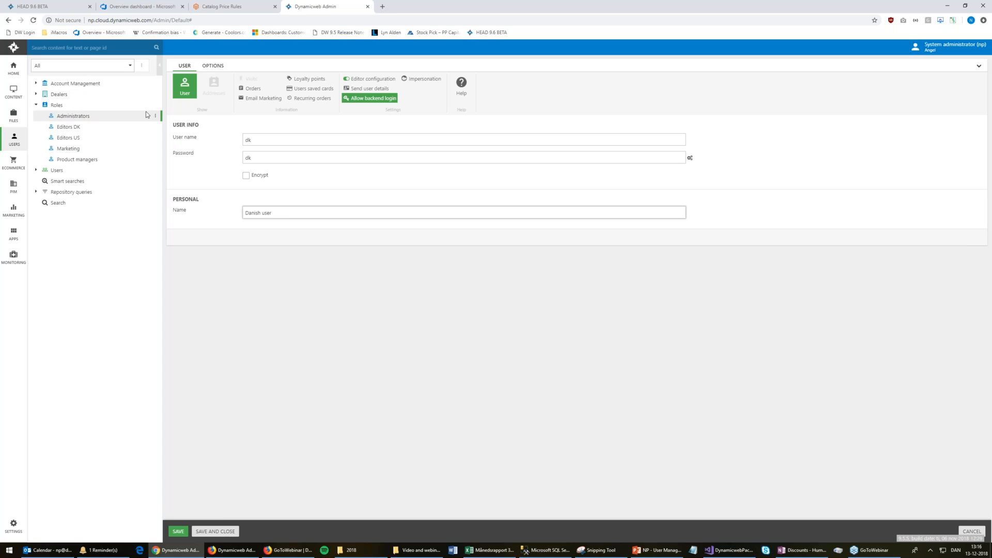
left_click(92, 106)
right_click(94, 105)
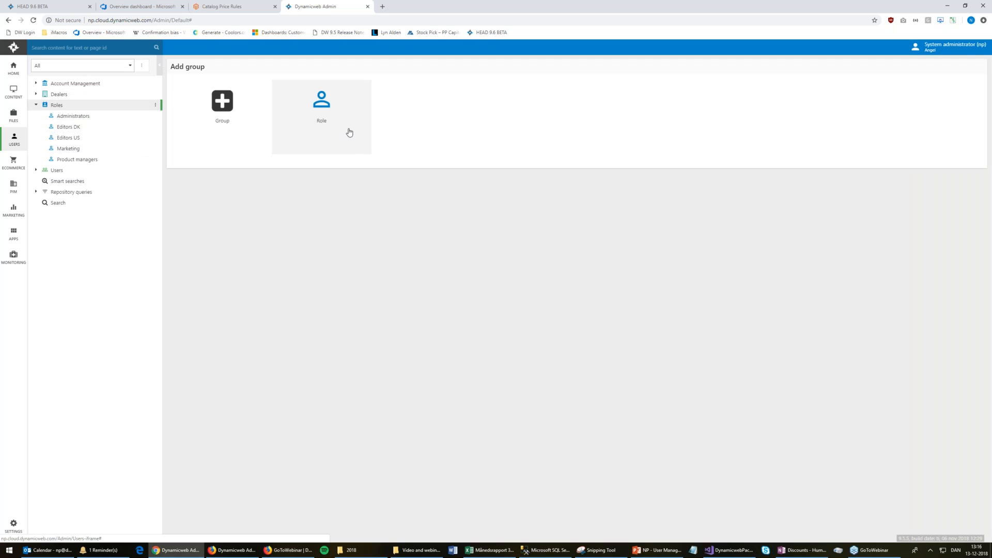
Show the two users in the Administrators role and dismiss its actions menu
left_click(95, 115)
right_click(98, 114)
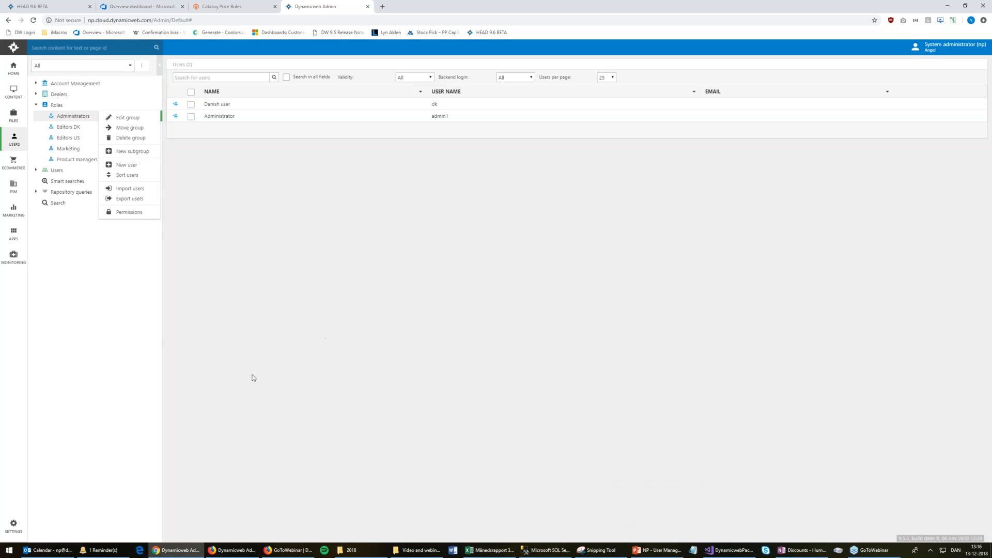
left_click(135, 329)
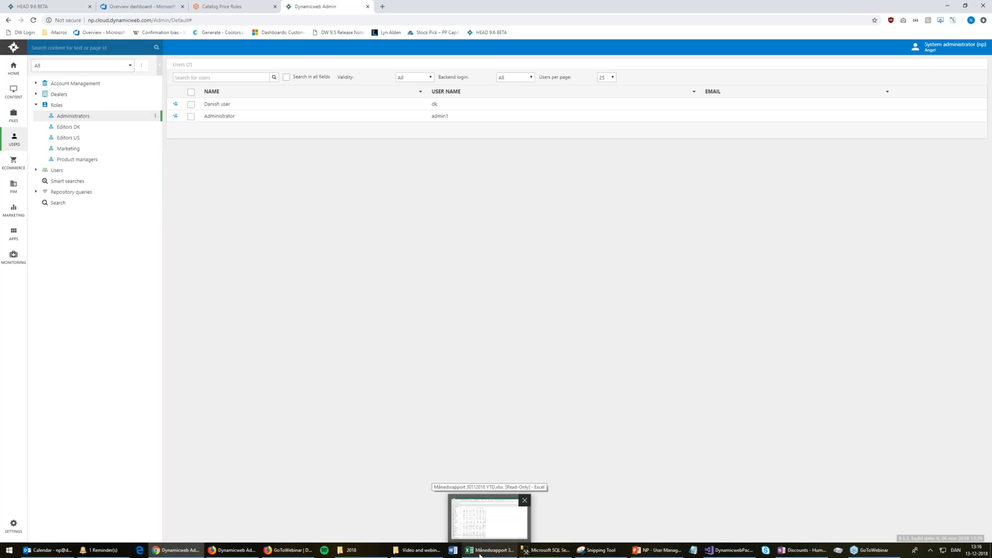
Present the User story 1 and User story 2 slides in PowerPoint, then return to the browser
left_click(646, 552)
key("shift+F5")
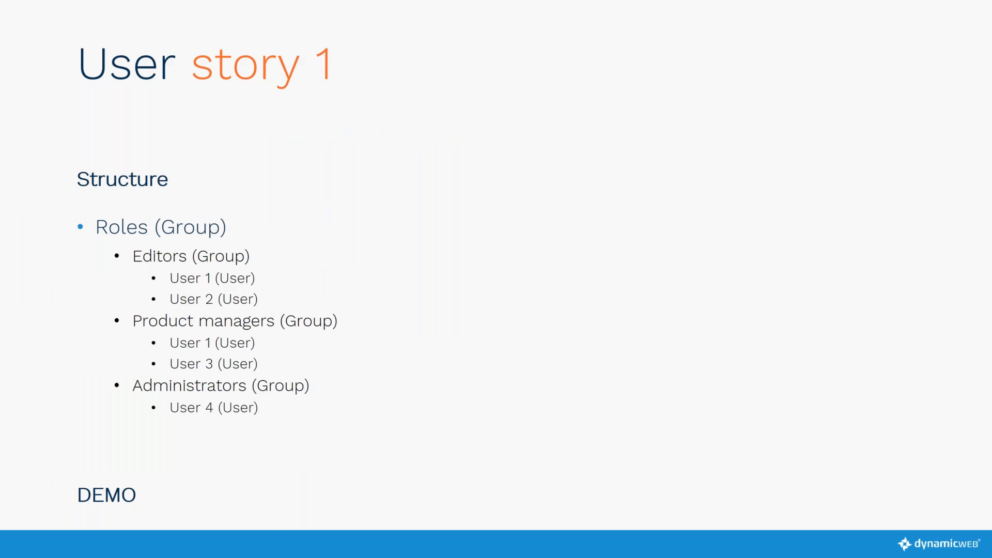
key("Right")
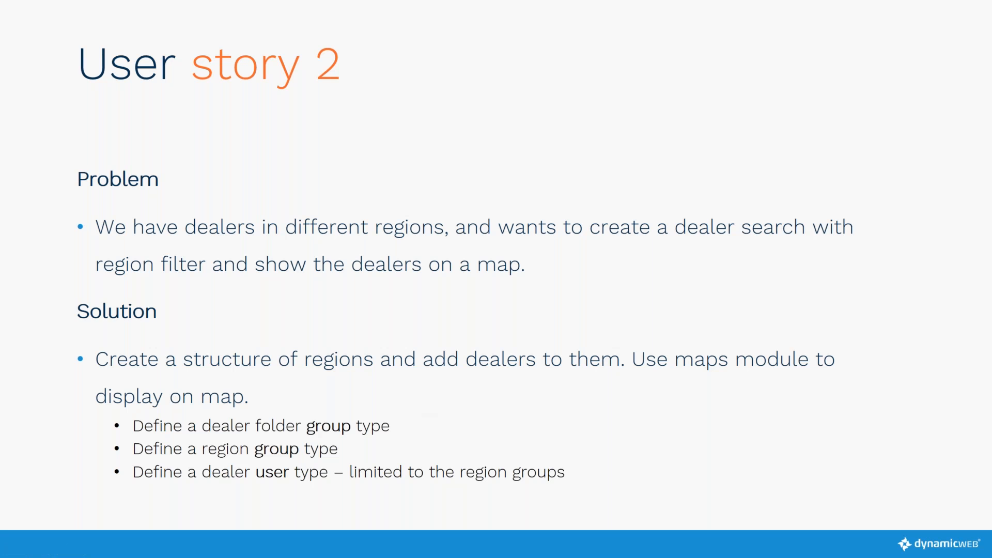
key("Right")
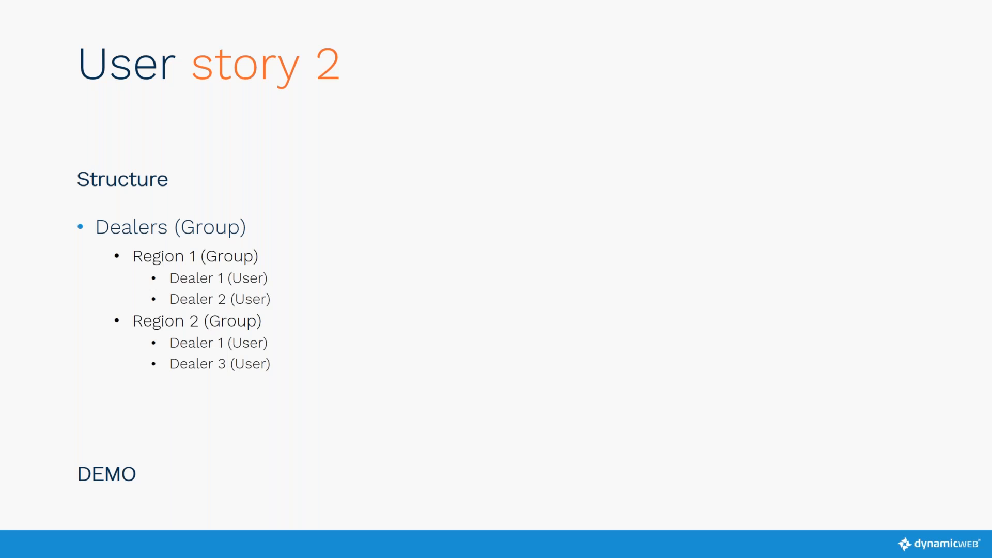
key("Escape")
key("alt+Tab")
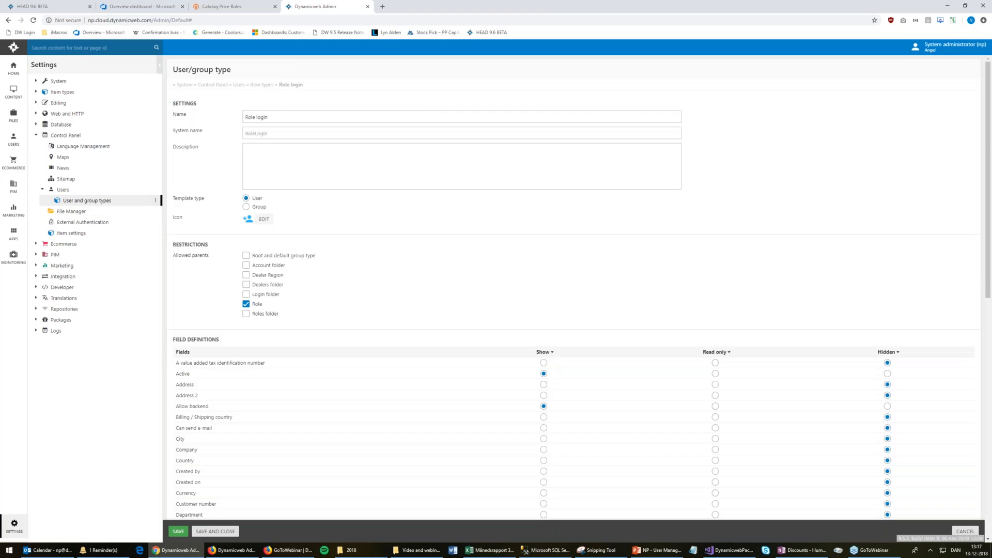
Review the Dealers folder type's settings and allowed parents
left_click(83, 201)
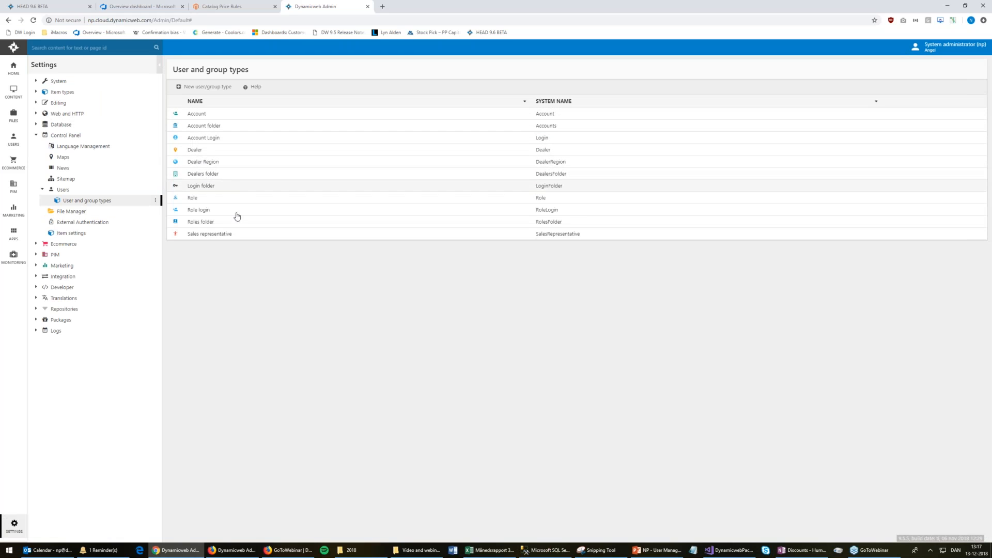
left_click(218, 175)
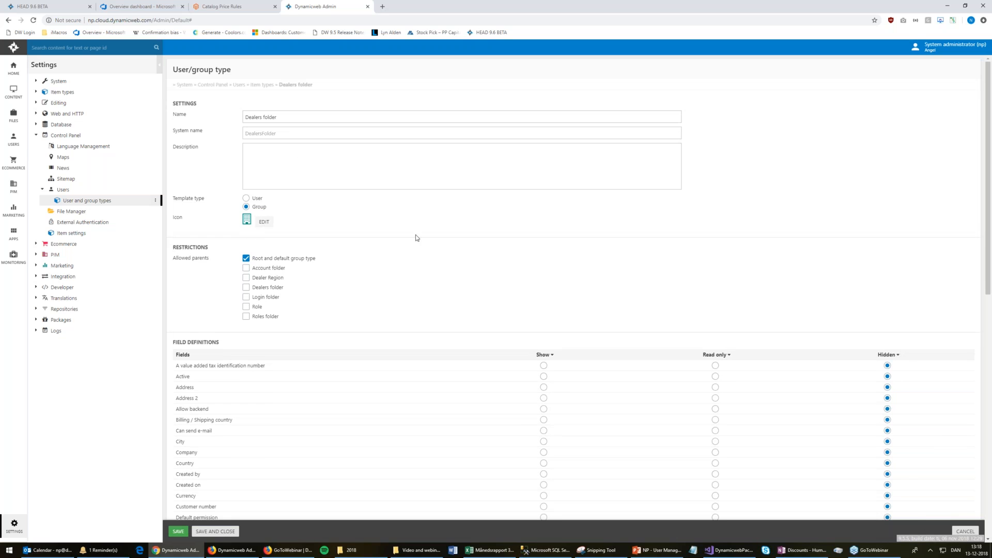
scroll(408, 248, "down", 15)
scroll(405, 254, "up", 13)
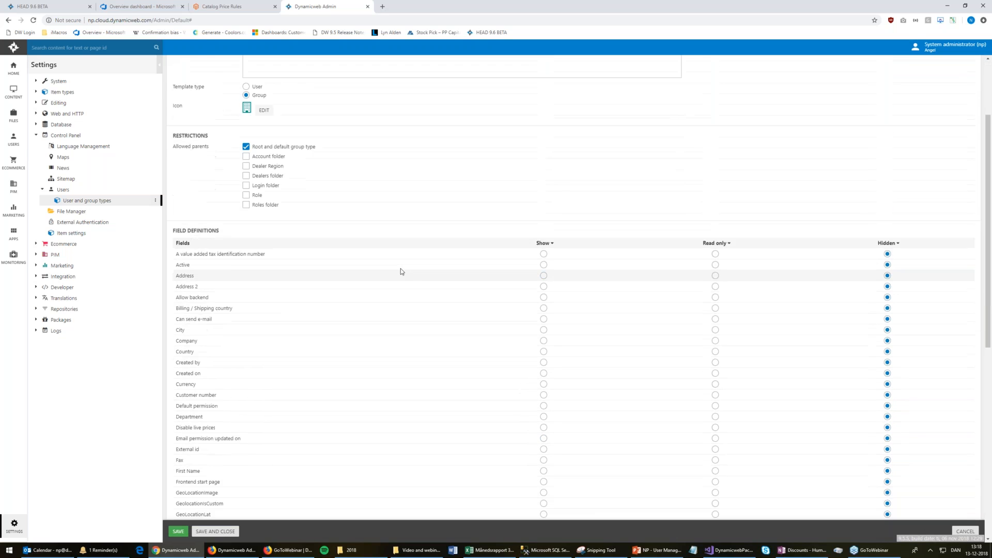
scroll(401, 271, "up", 2)
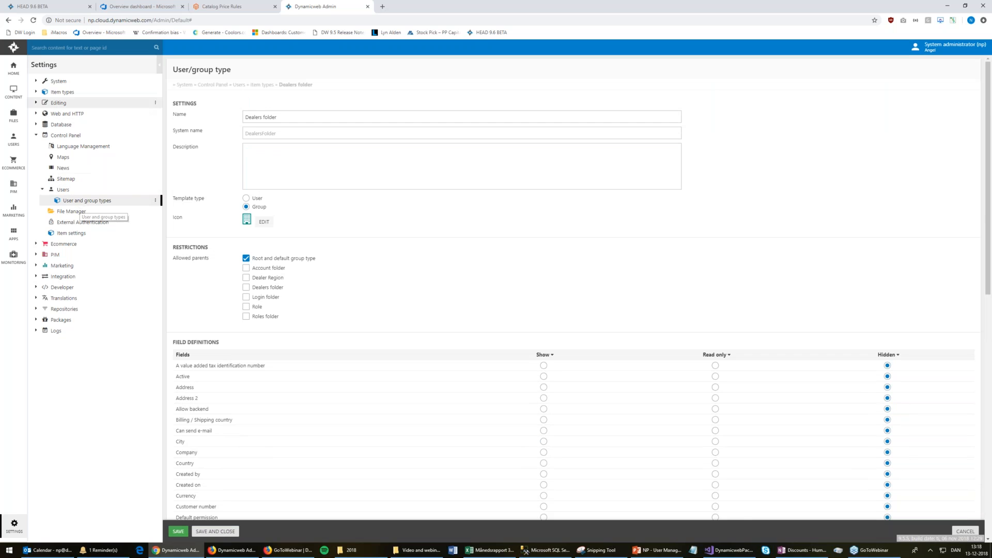
left_click(83, 202)
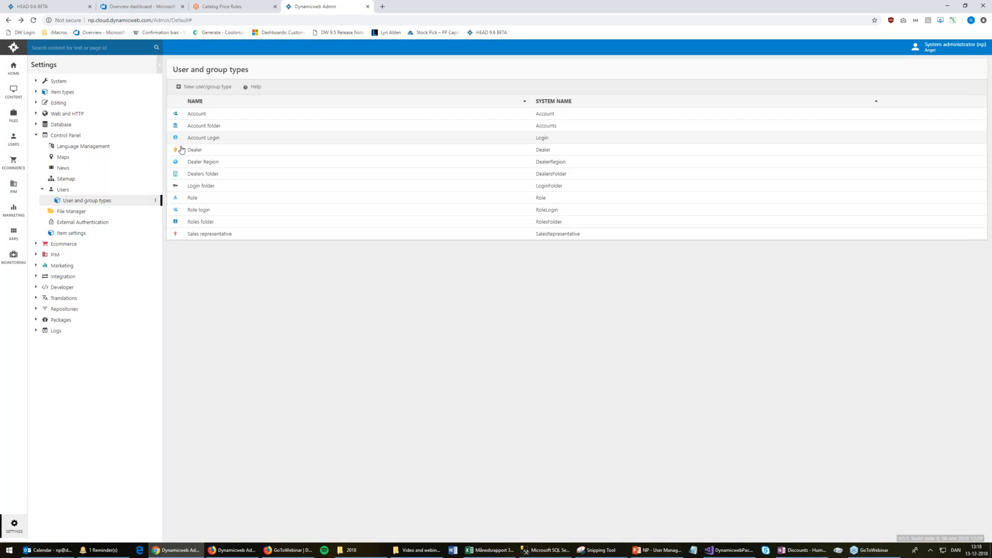
Review the Dealer Region type's settings, recheck Dealers folder, and return to the types list
left_click(196, 162)
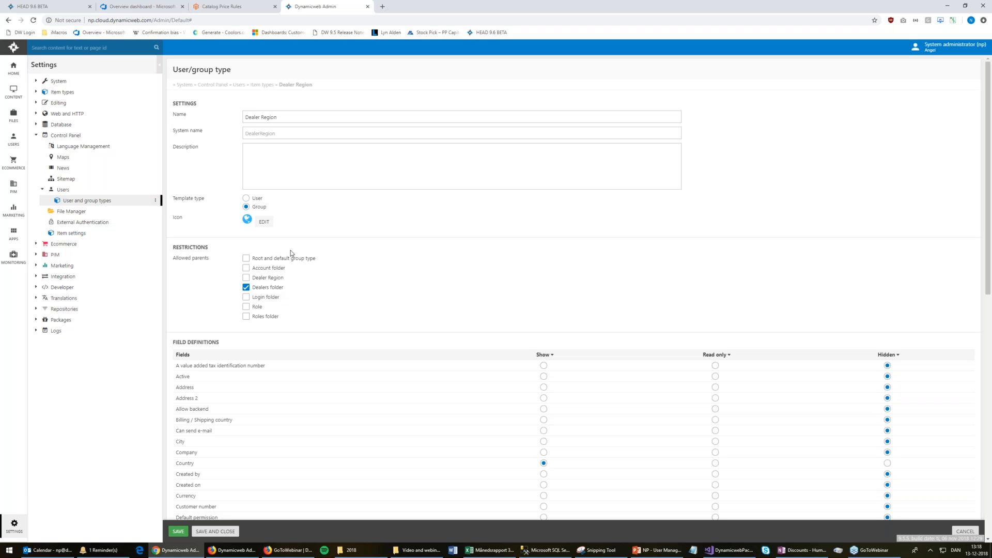
scroll(392, 233, "down", 7)
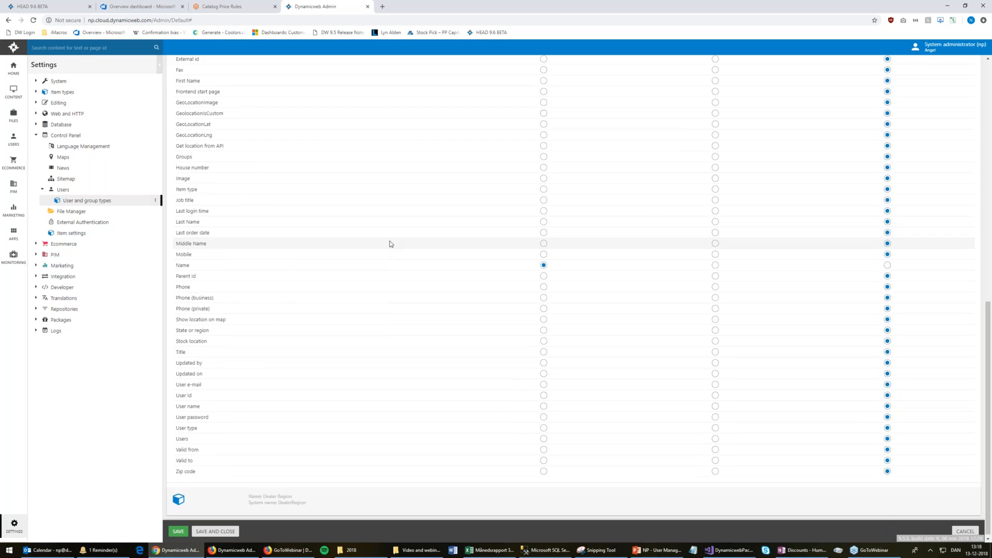
scroll(390, 241, "up", 7)
left_click(86, 200)
left_click(194, 173)
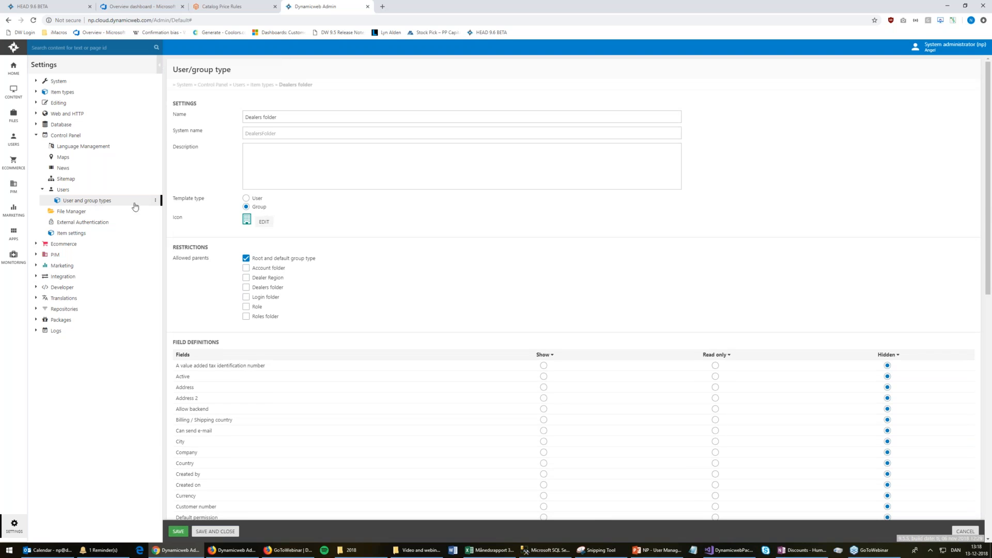
left_click(117, 203)
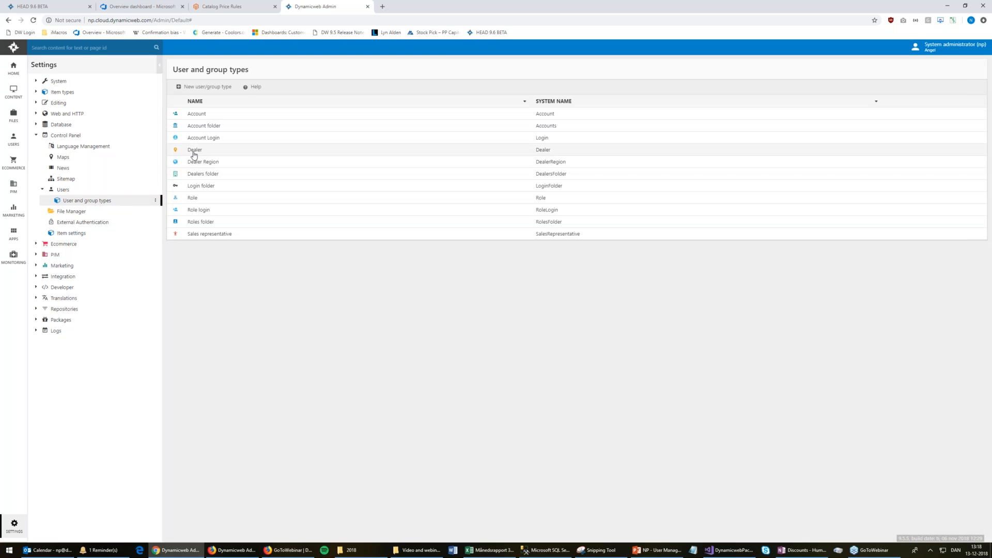
Review the Dealer type's Dealer Region parent and location fields, then go back to Users
left_click(195, 151)
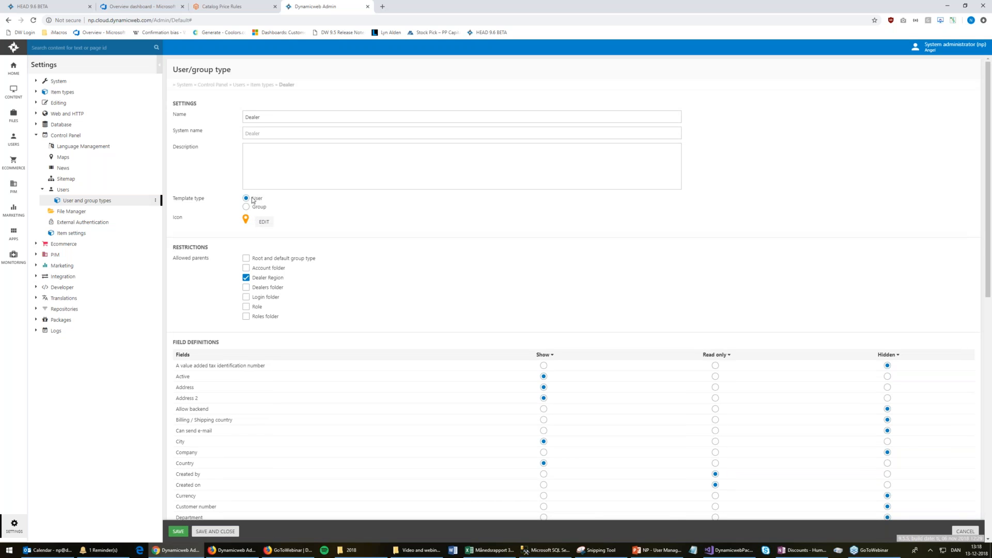
scroll(555, 255, "down", 7)
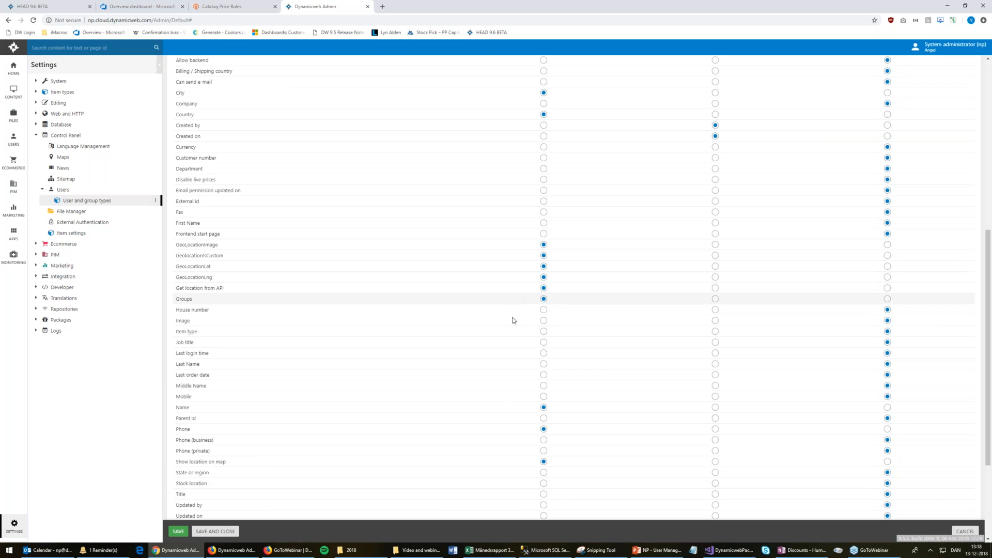
scroll(477, 318, "up", 5)
left_click(16, 140)
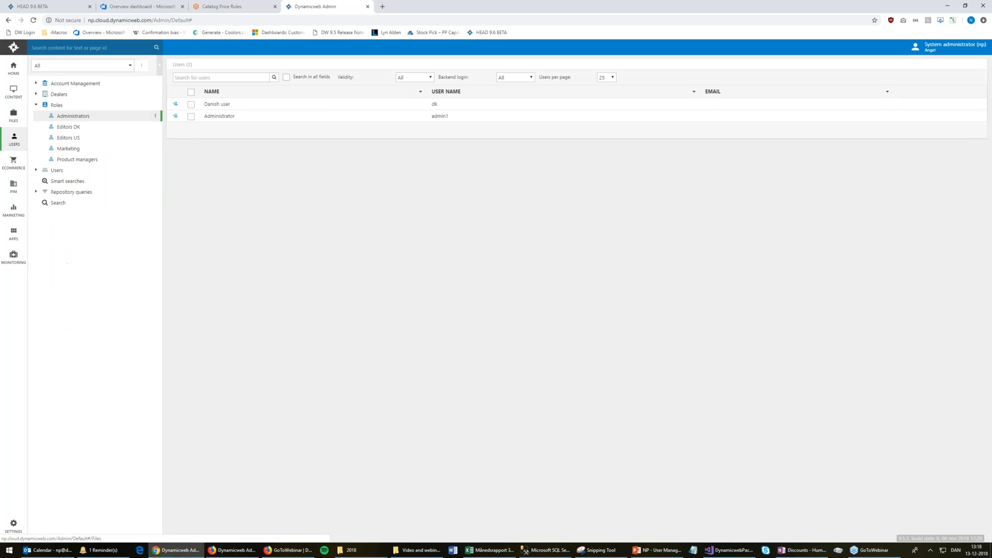
Collapse Roles, expand Dealers to show Denmark and Sweden, check its New subgroup option, and open the Denmark dealer
left_click(36, 105)
left_click(36, 94)
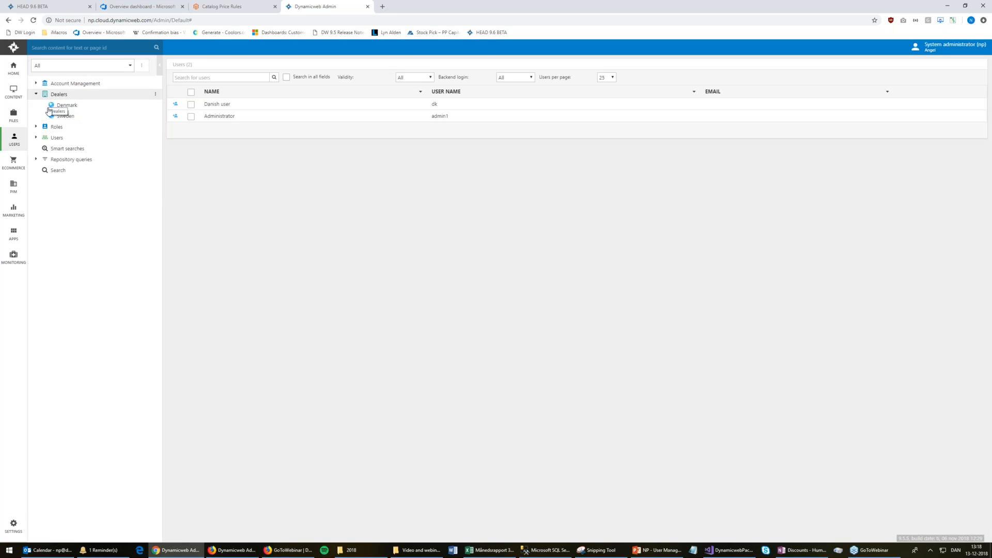
right_click(69, 94)
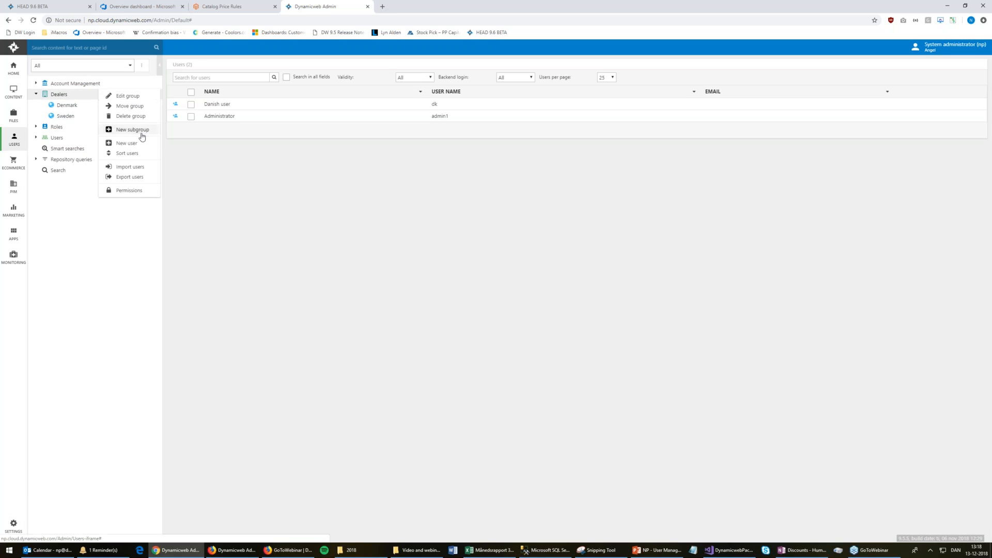
left_click(137, 147)
right_click(129, 95)
left_click(148, 131)
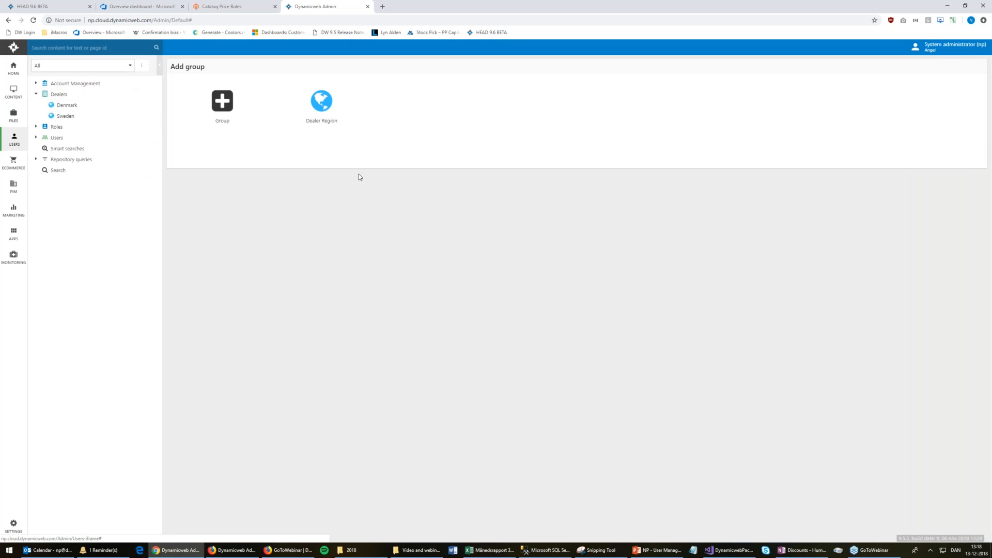
left_click(81, 110)
left_click(220, 105)
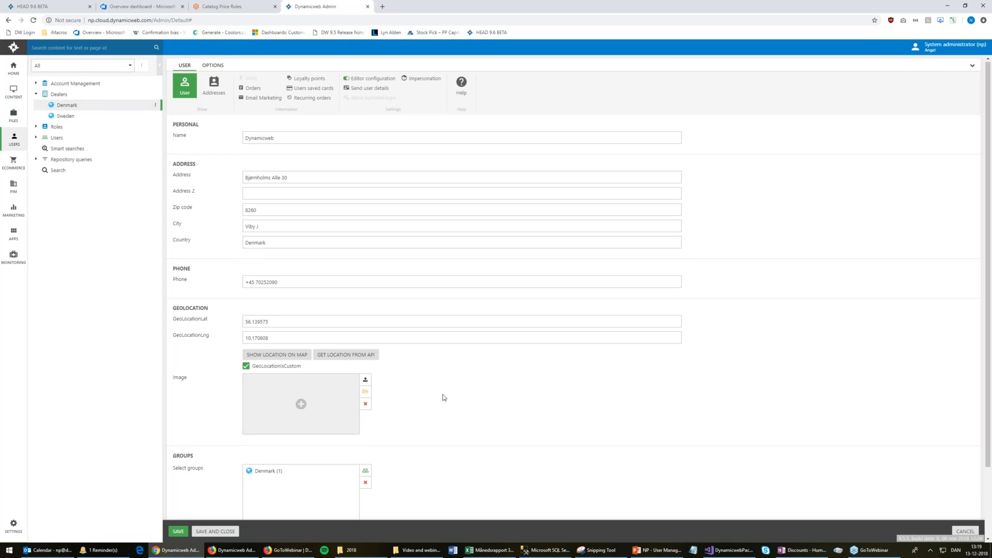
Review the Denmark dealer's form, then run the PowerPoint slide show on the User story 3 slide
scroll(443, 397, "down", 2)
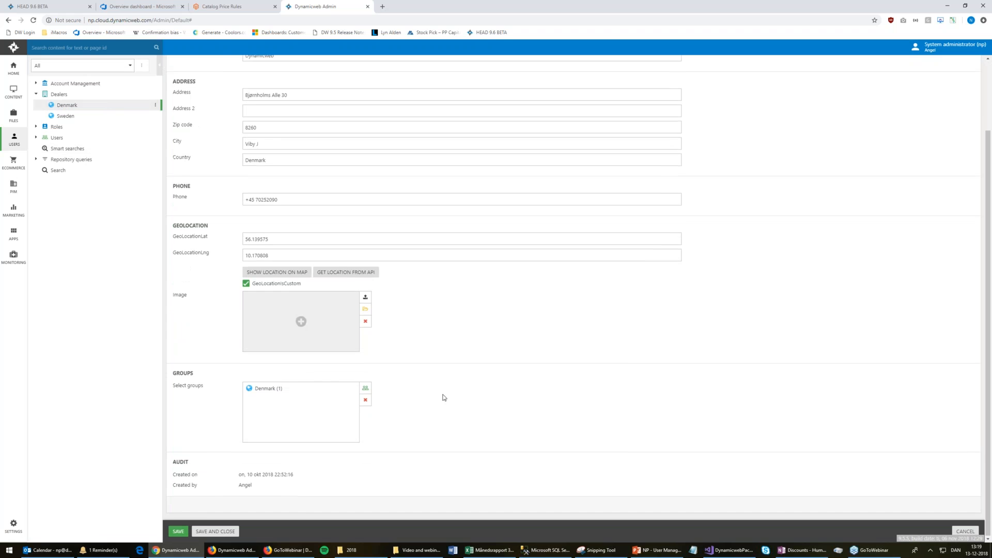
scroll(443, 397, "up", 2)
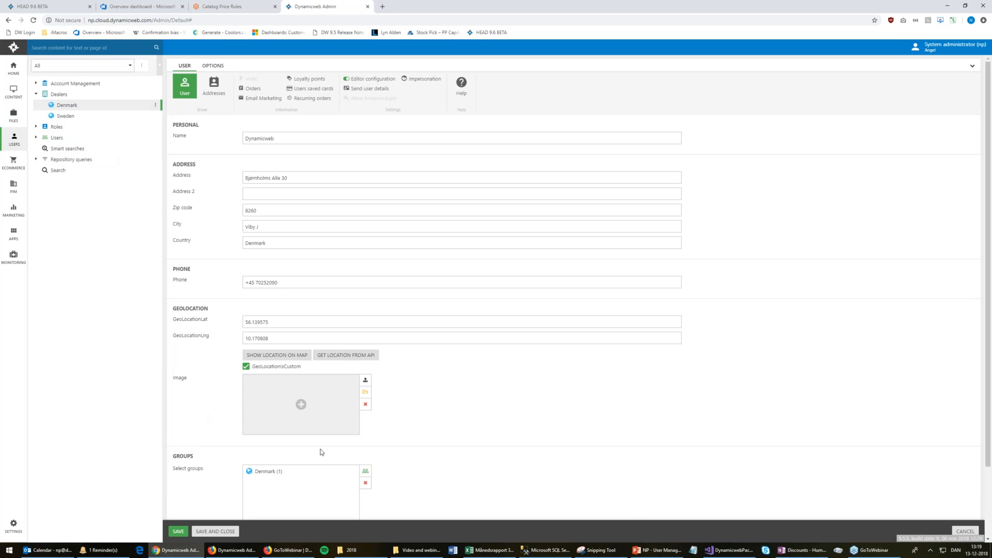
left_click(653, 552)
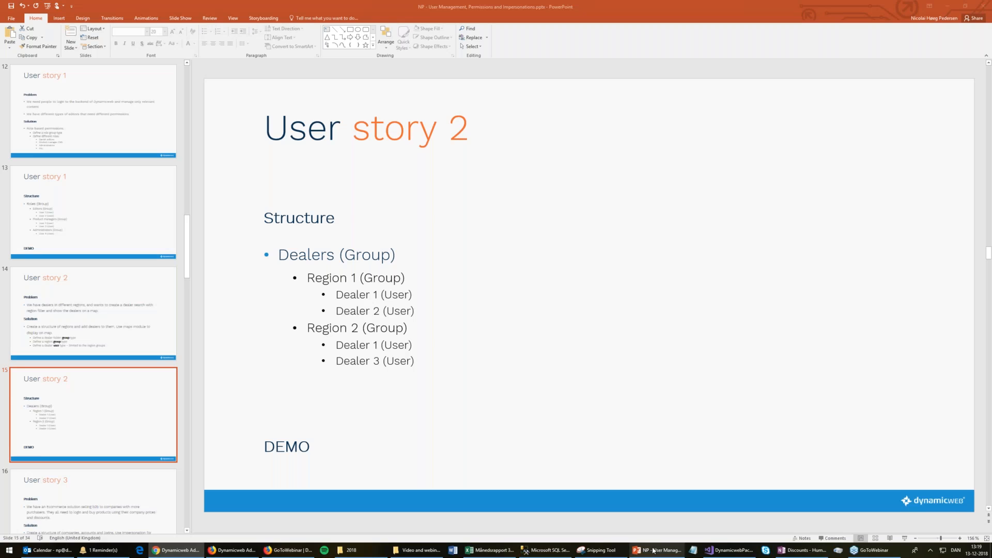
scroll(91, 372, "down", 2)
key("shift+F5")
key("Right")
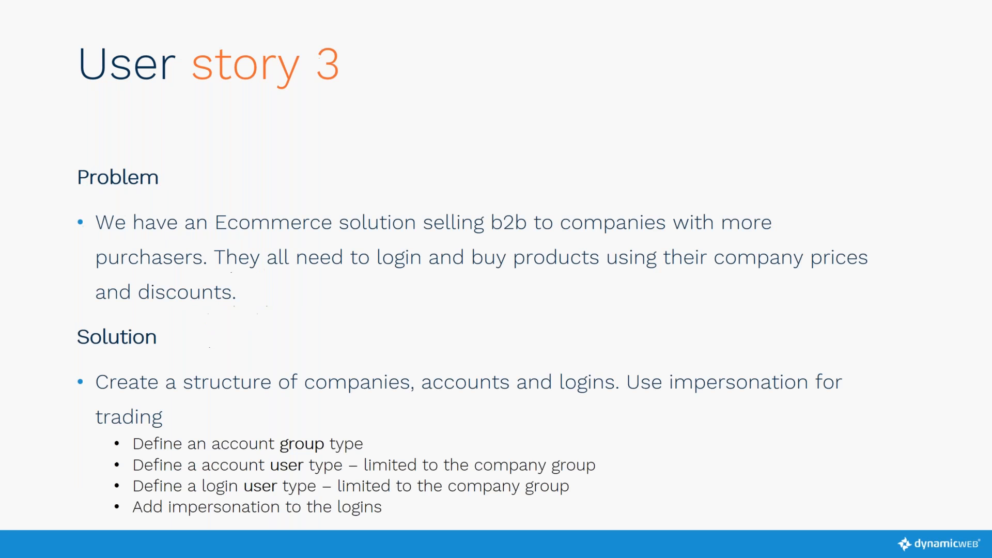
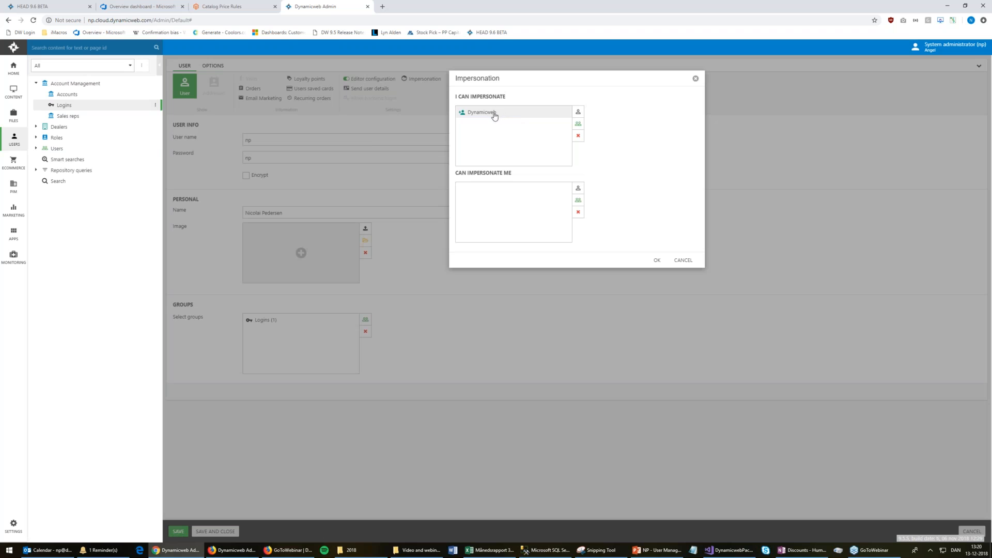
Close the login's Impersonation dialog without changes; Dynamicweb stays listed as impersonable
left_click(681, 261)
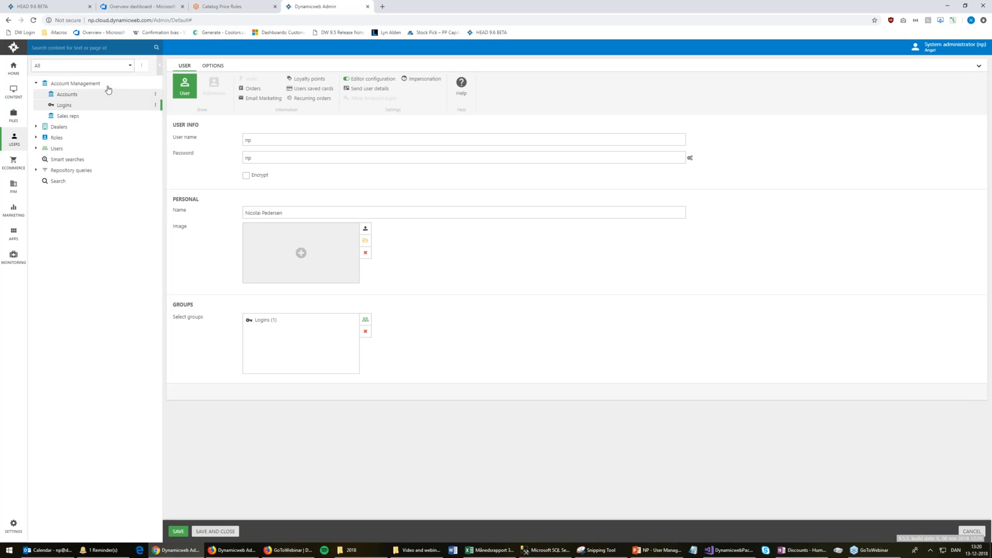
Review the Dynamicweb account's details and customer number, then list the single login under Logins
left_click(92, 96)
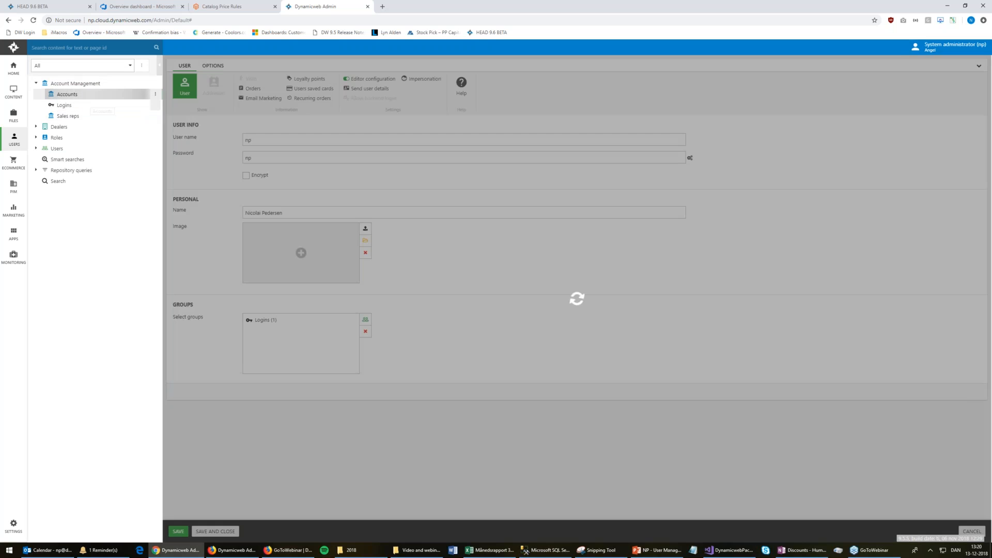
left_click(219, 105)
left_click(276, 283)
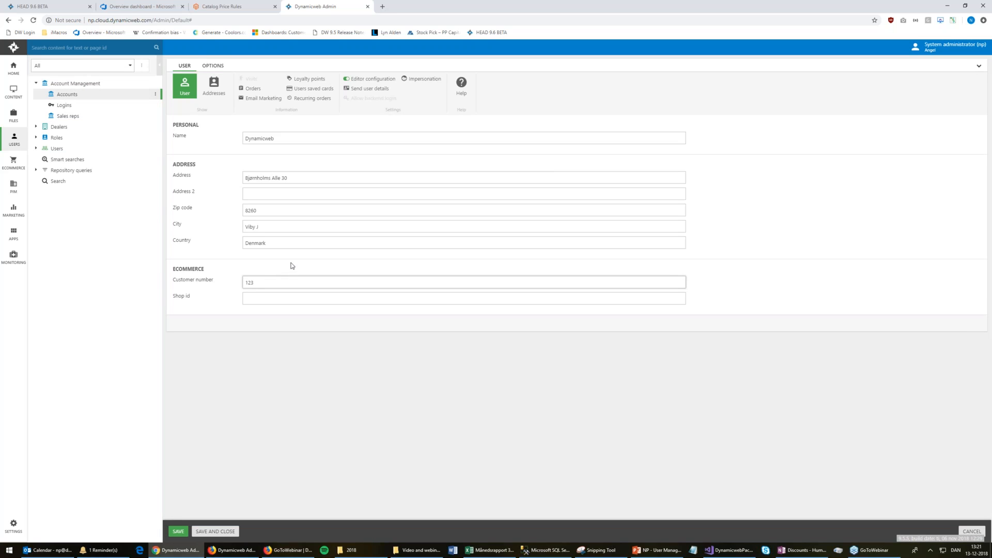
left_click(97, 110)
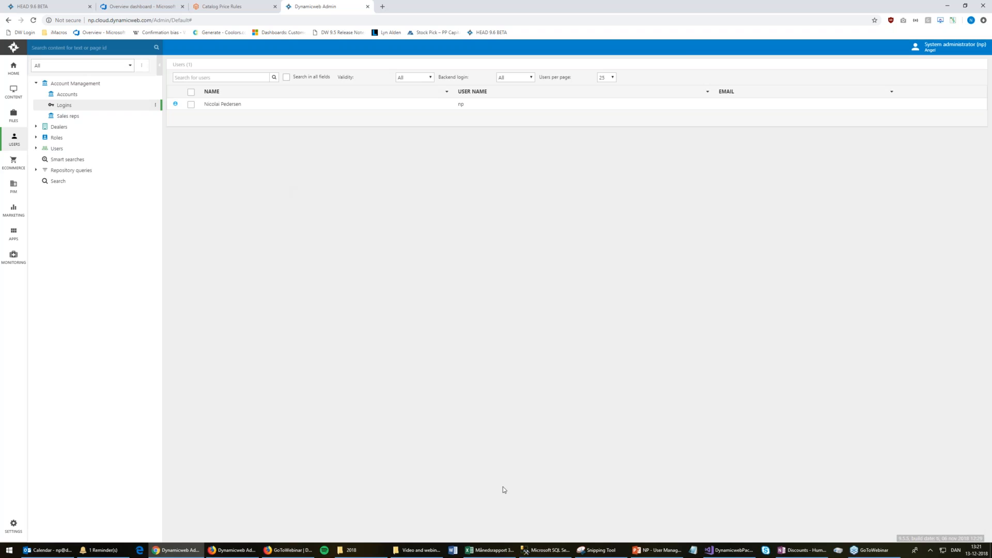
mouse_move(660, 554)
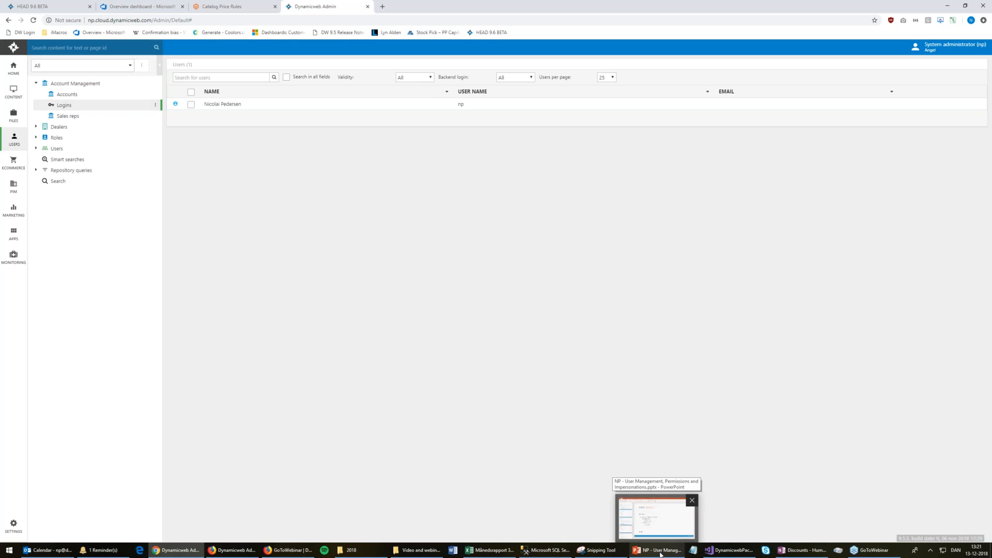
left_click(659, 555)
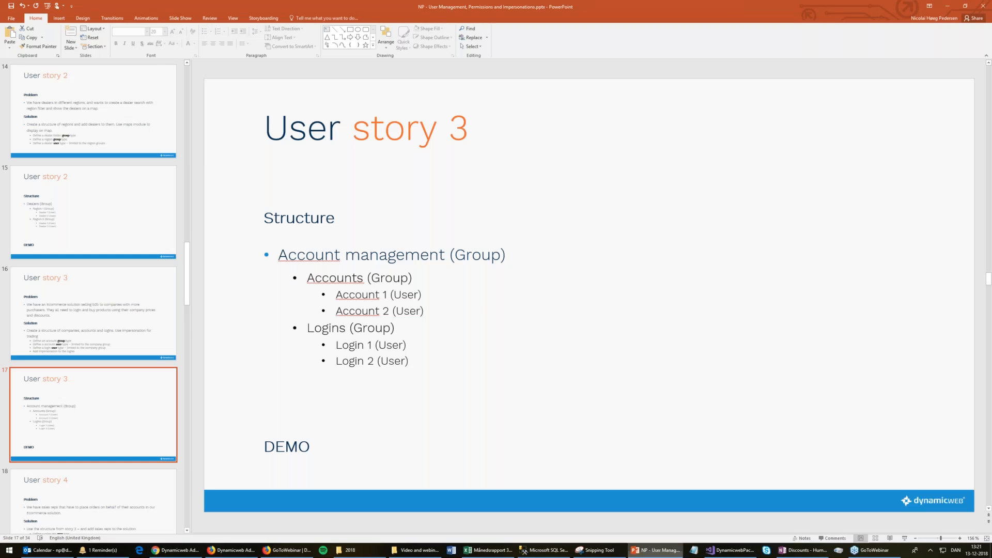
key("shift+F5")
key("Right")
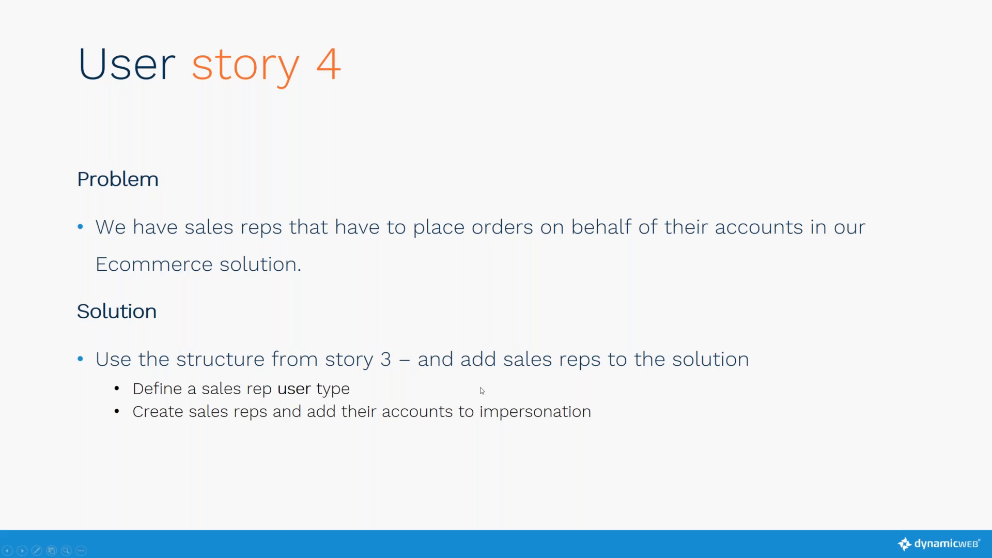
key("Escape")
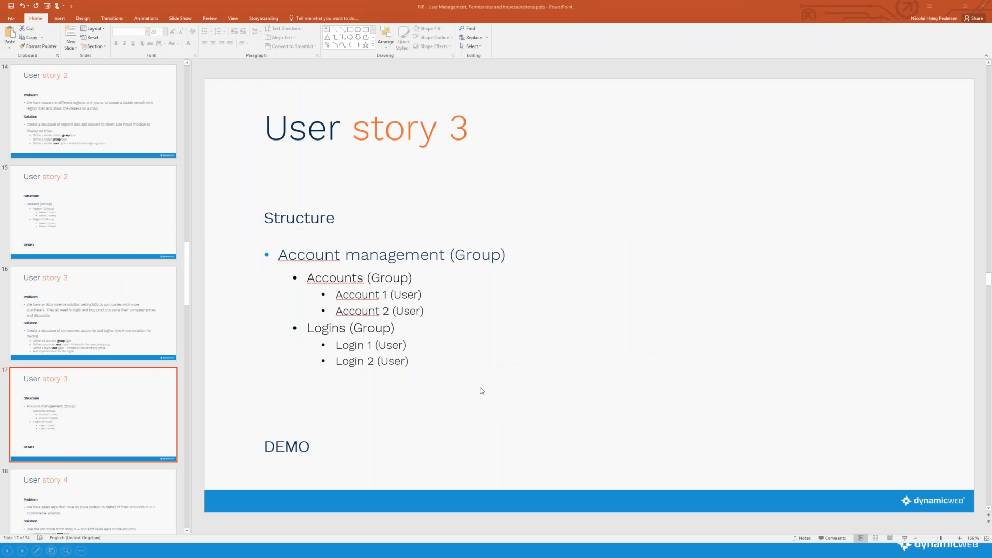
key("alt+Tab")
left_click(14, 525)
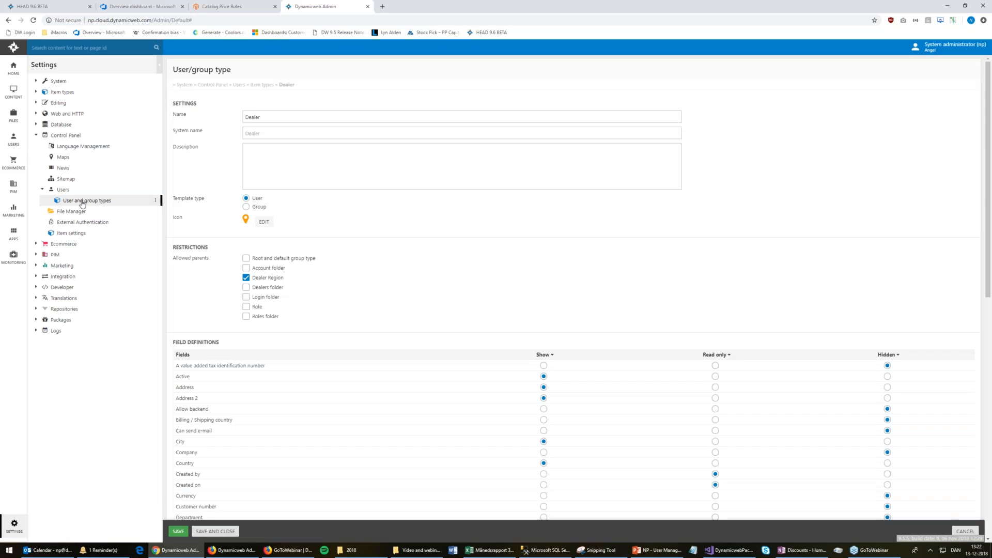
Review the Sales representative type's settings, then go back to the User and group types list
left_click(99, 201)
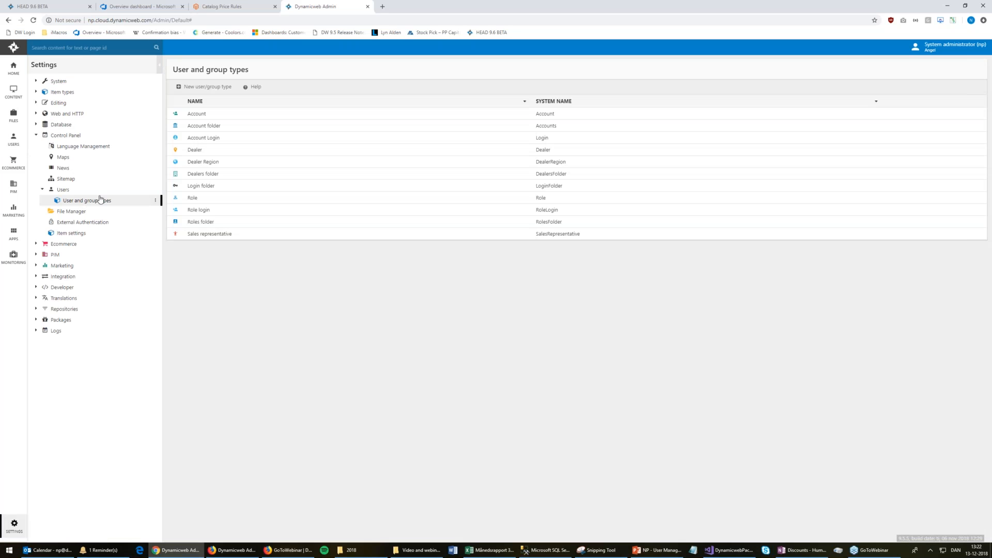
left_click(319, 236)
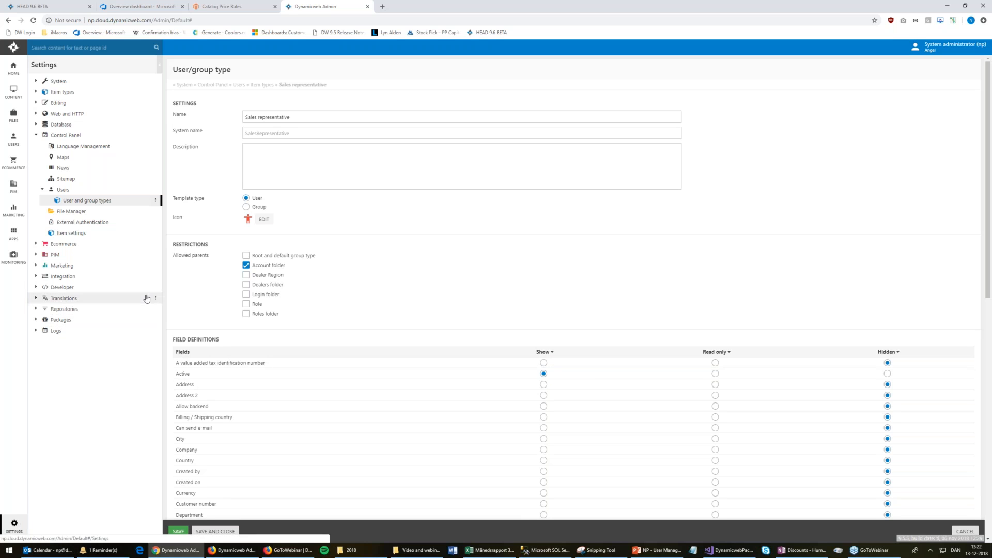
left_click(100, 204)
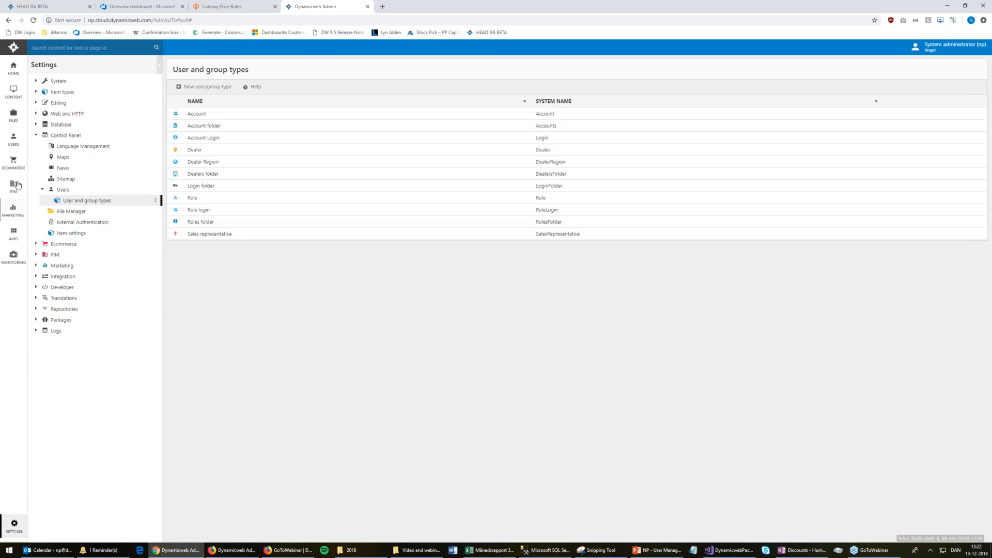
left_click(14, 151)
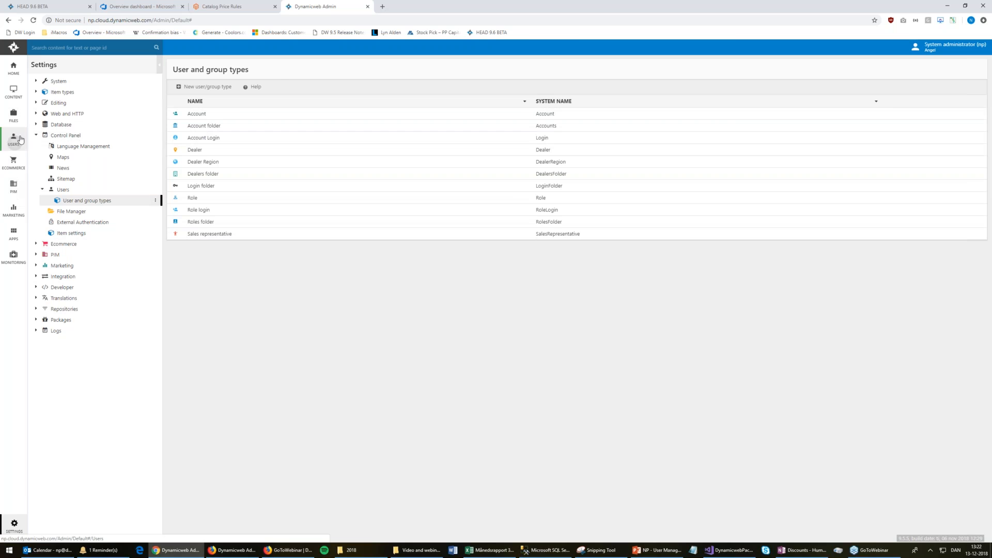
Open the Sales reps group's sales rep to review its user name and password, comparing with Logins
left_click(76, 117)
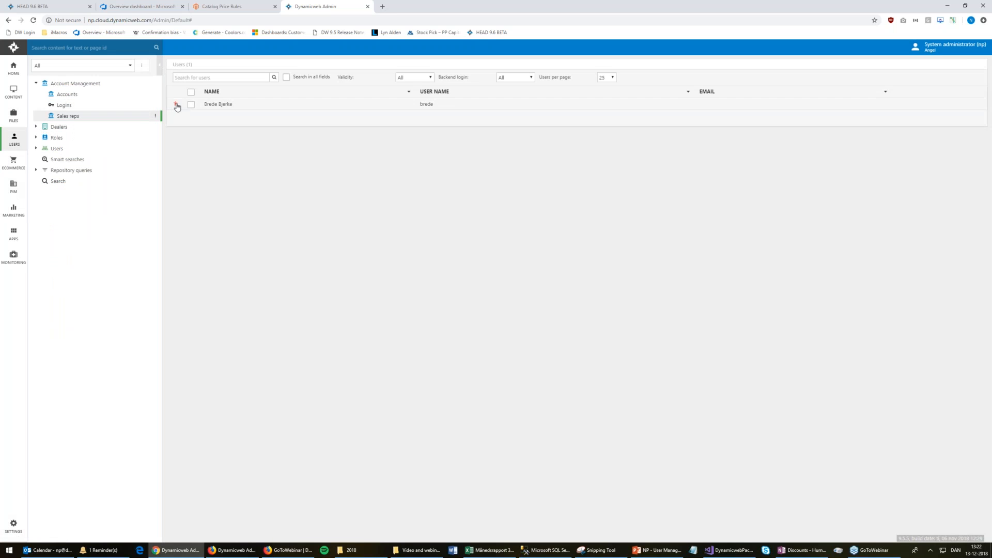
left_click(222, 105)
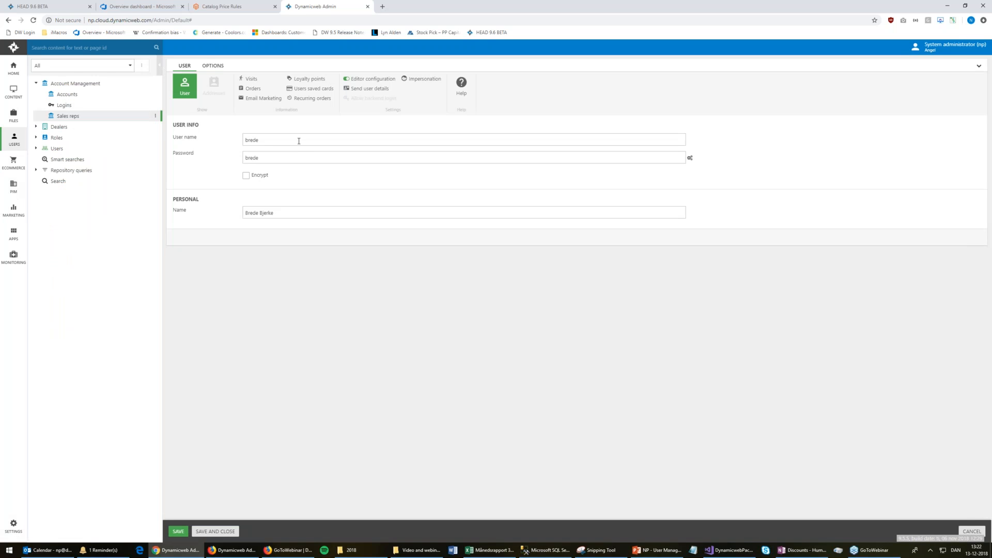
left_click(296, 158)
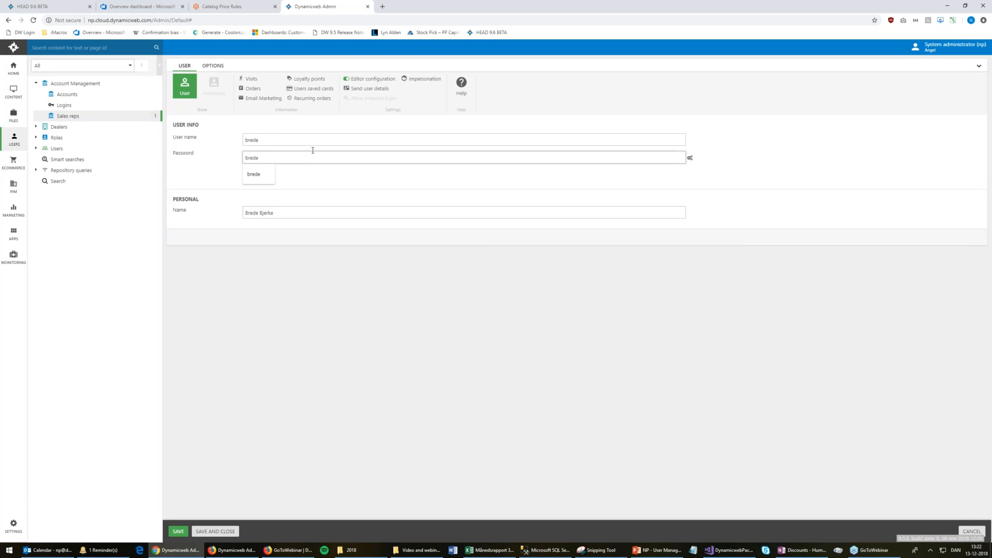
left_click(64, 105)
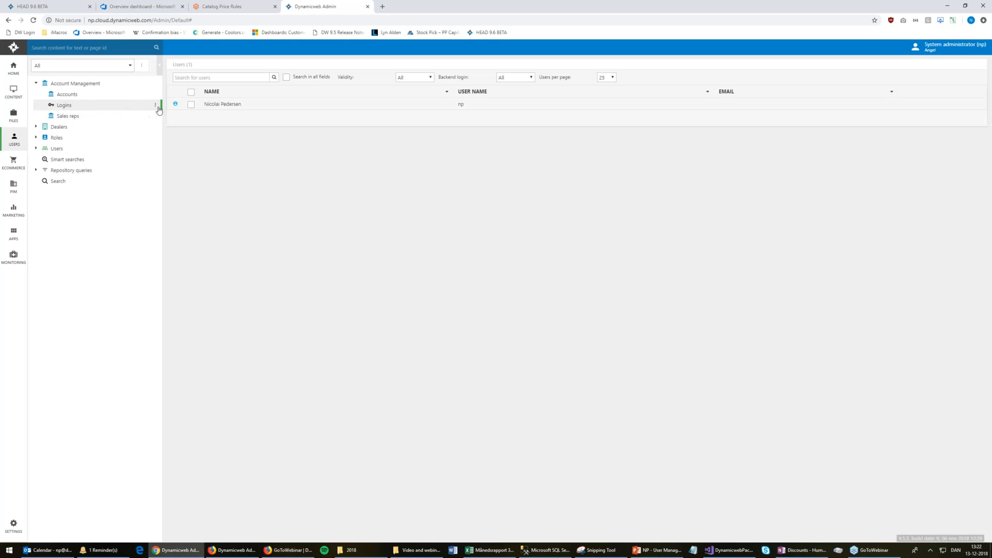
left_click(83, 115)
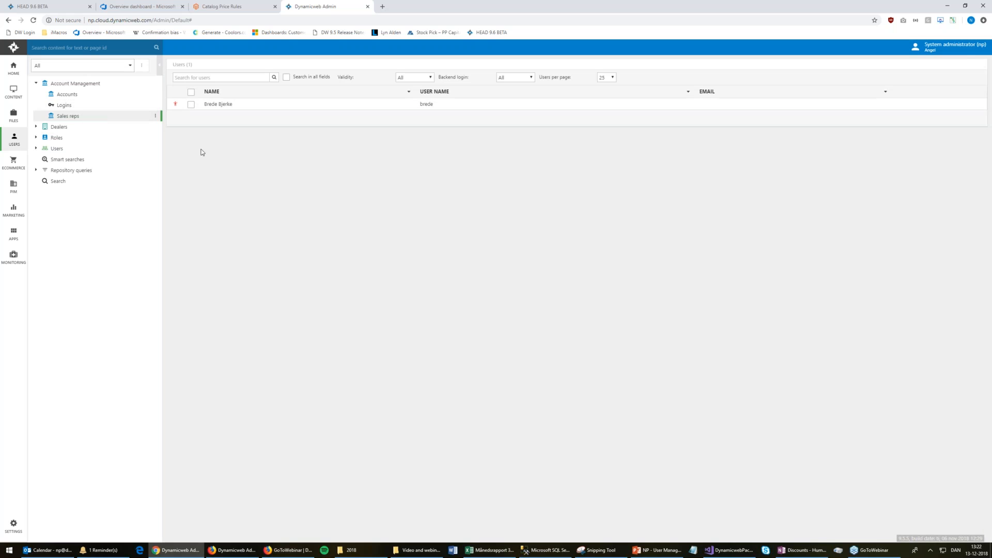
left_click(222, 105)
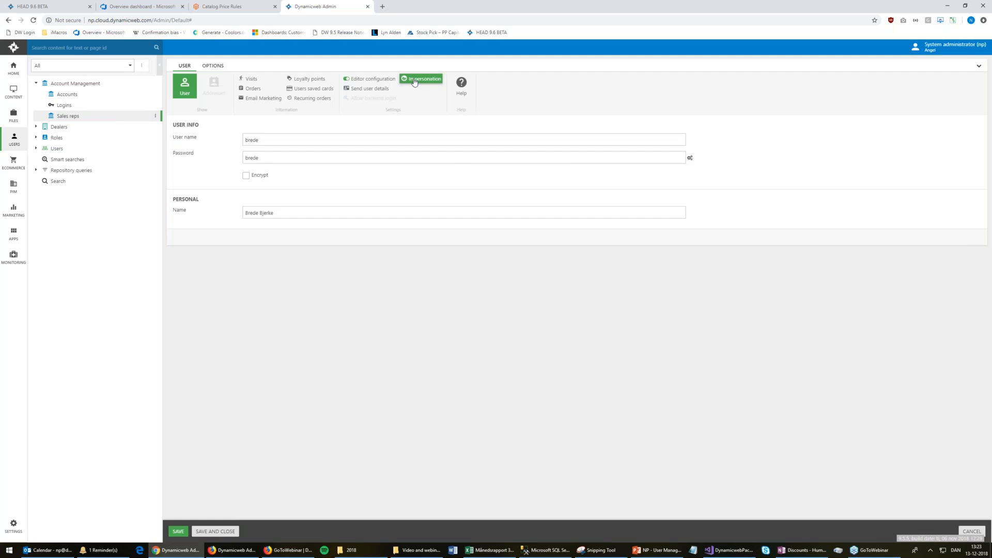
left_click(423, 78)
left_click(482, 112)
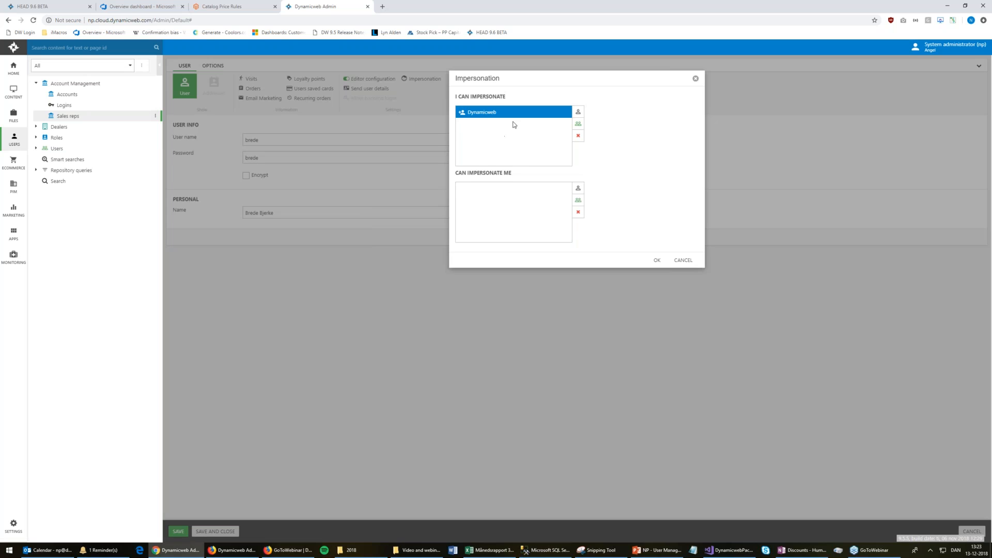
left_click(684, 261)
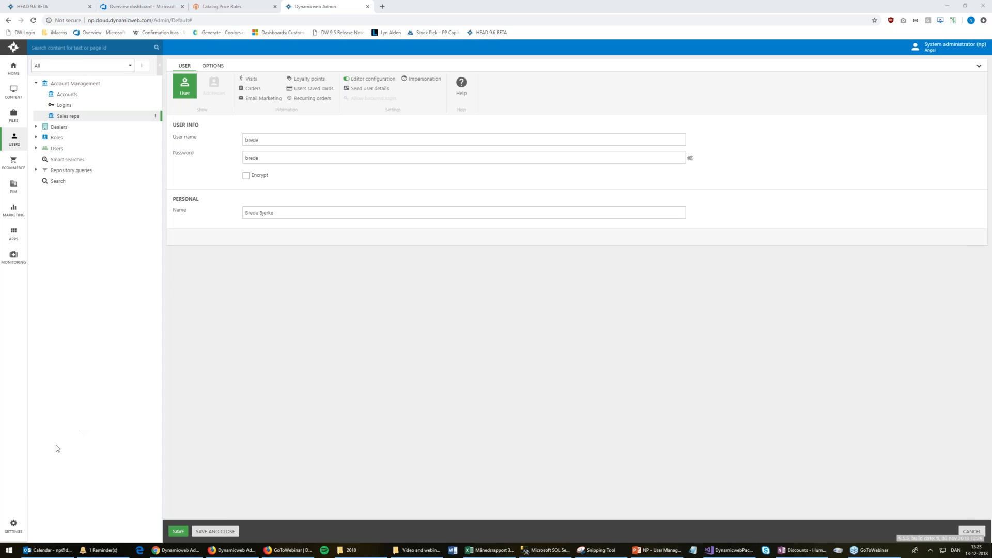
left_click(7, 525)
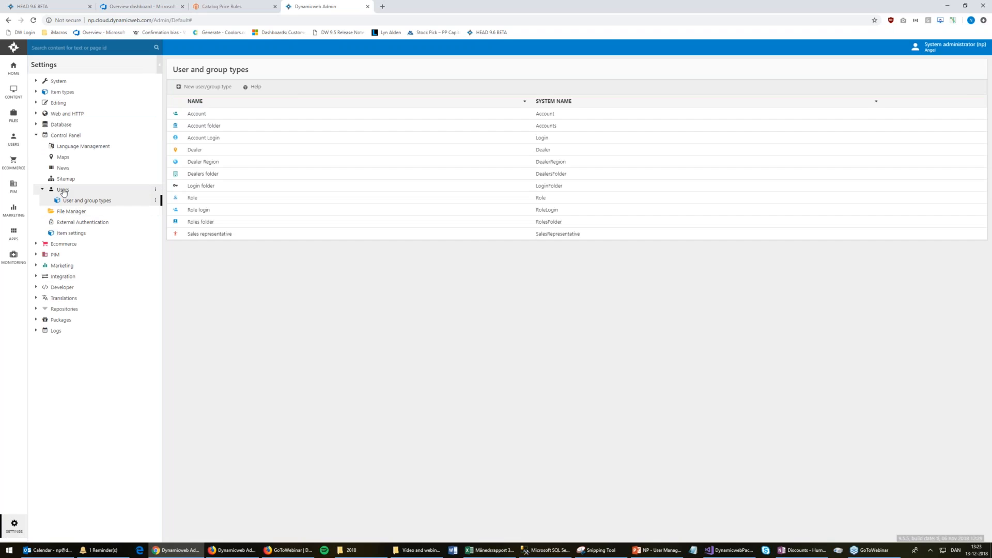
Add and save a Text custom user field 'Some custom field' with system name AccessUser_scf, then verify it
left_click(63, 191)
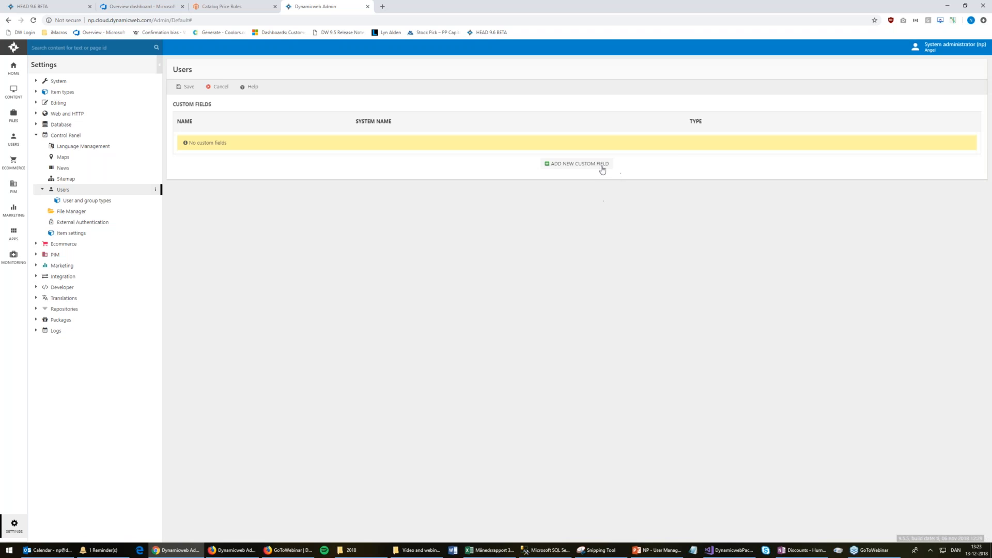
left_click(601, 166)
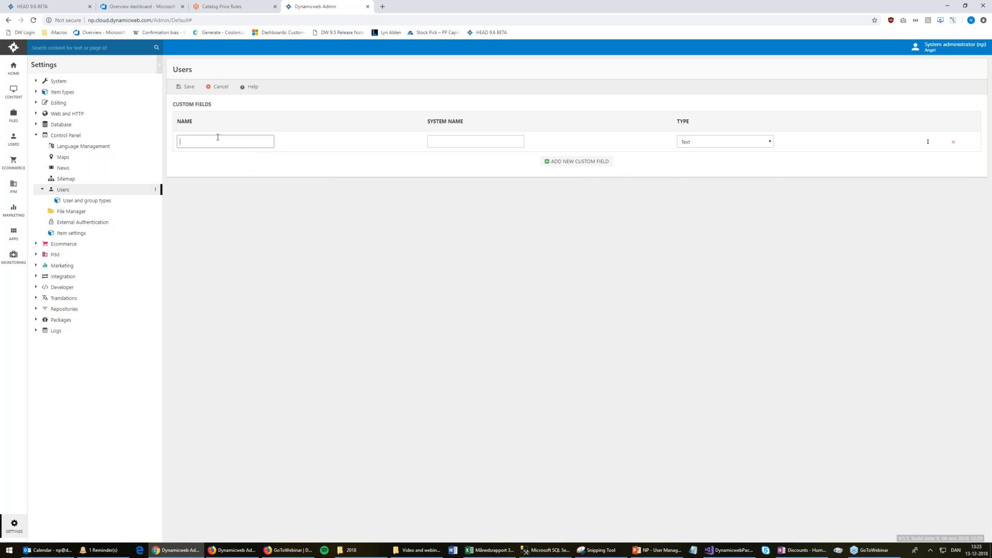
left_click(714, 141)
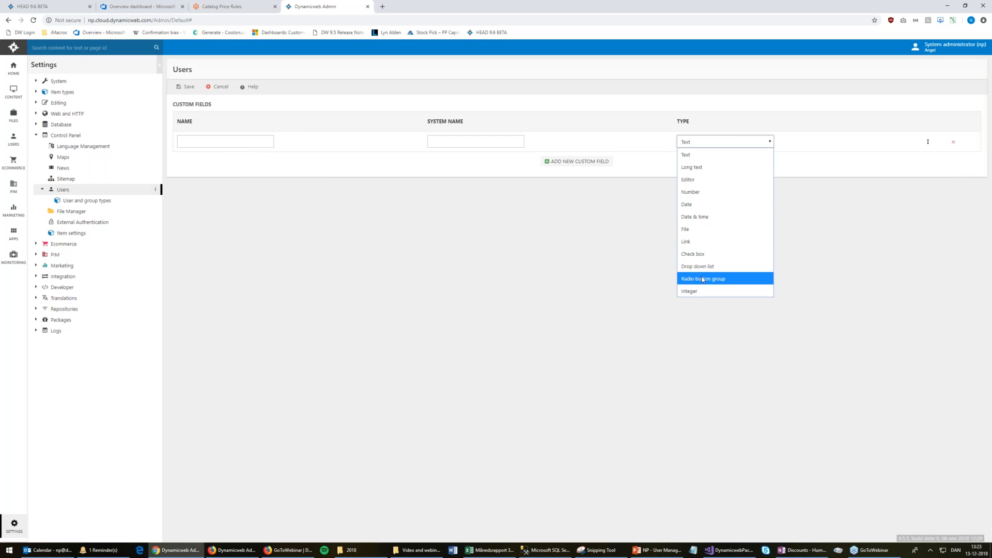
left_click(583, 239)
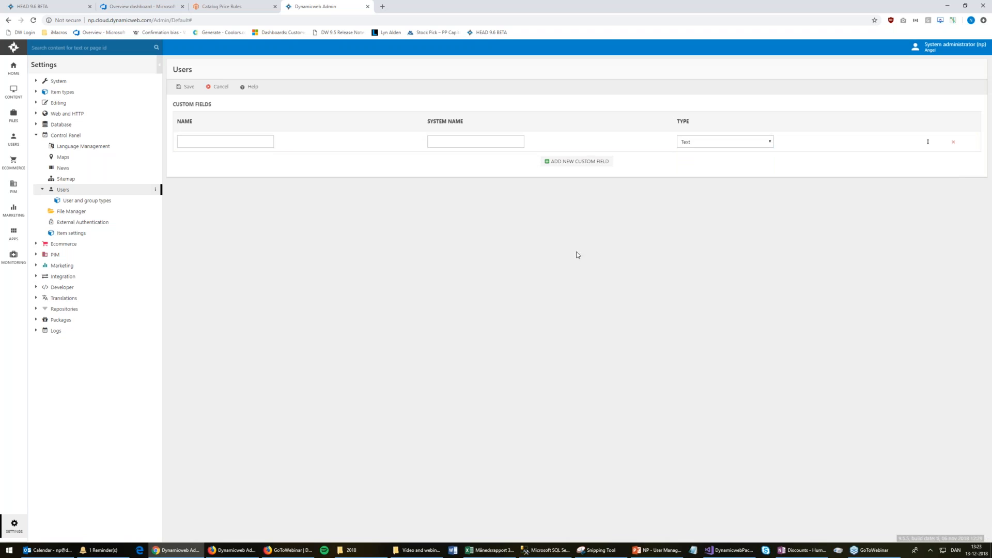
left_click(214, 143)
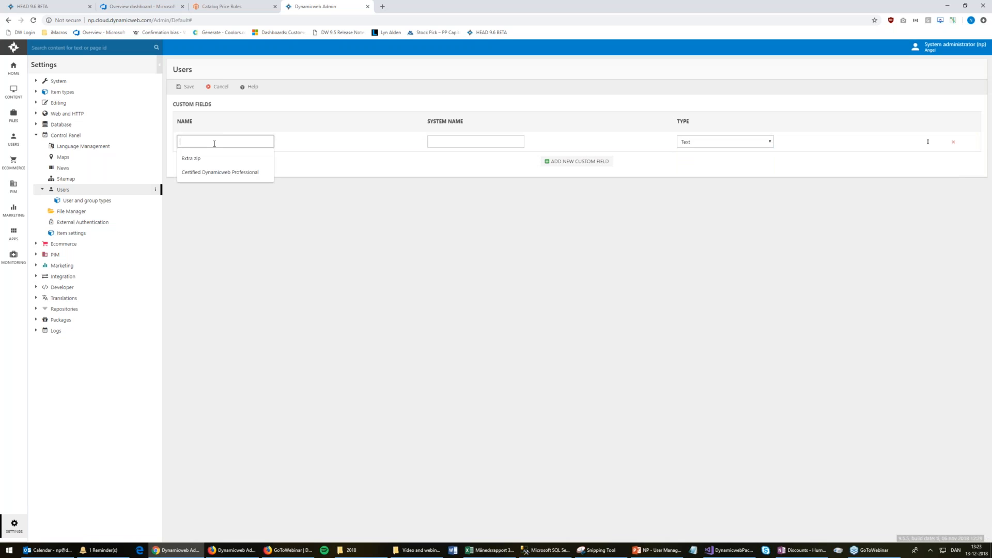
type("Some custom field")
key("Tab")
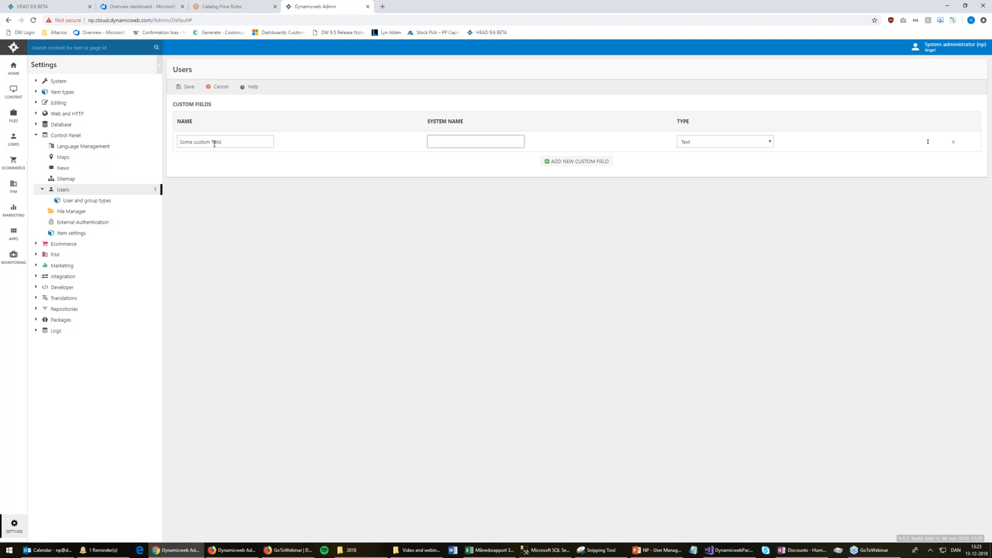
type("scf")
key("Tab")
left_click(190, 88)
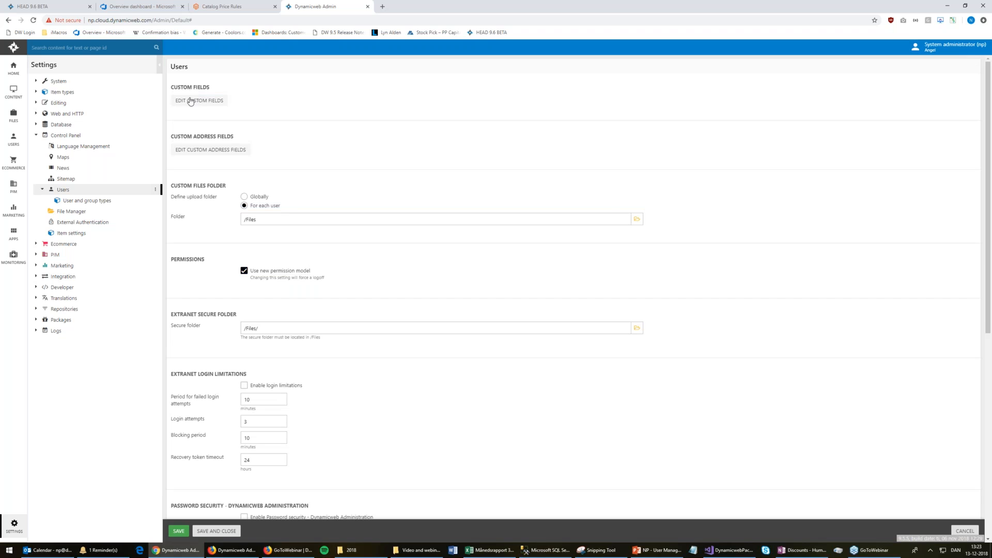
left_click(190, 102)
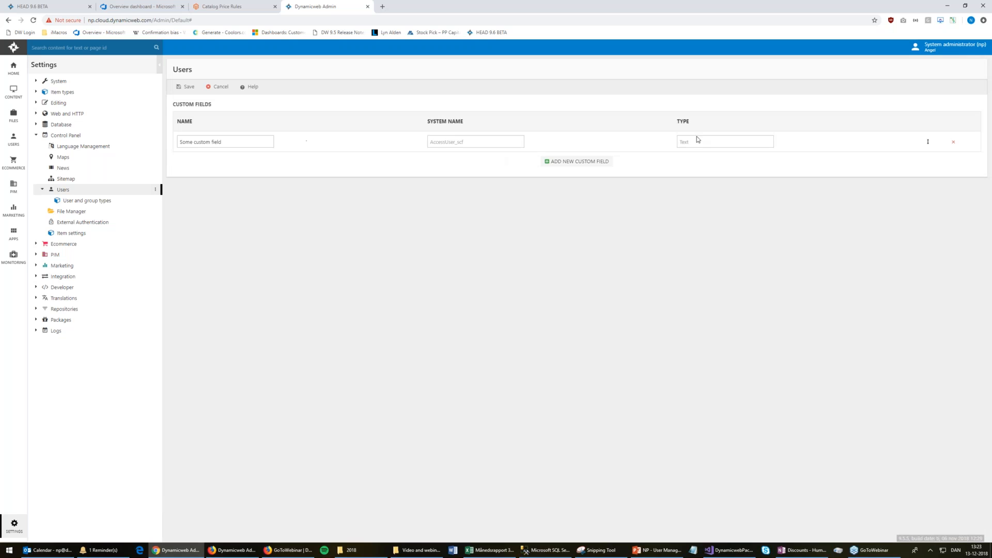
left_click(85, 201)
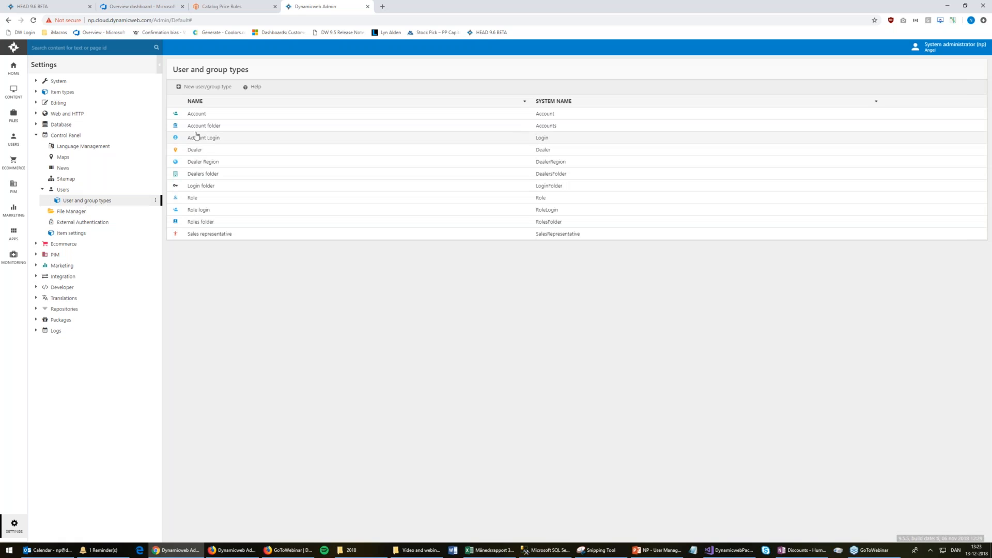
Set Some custom field to Show for the Account Login user type and save
left_click(200, 138)
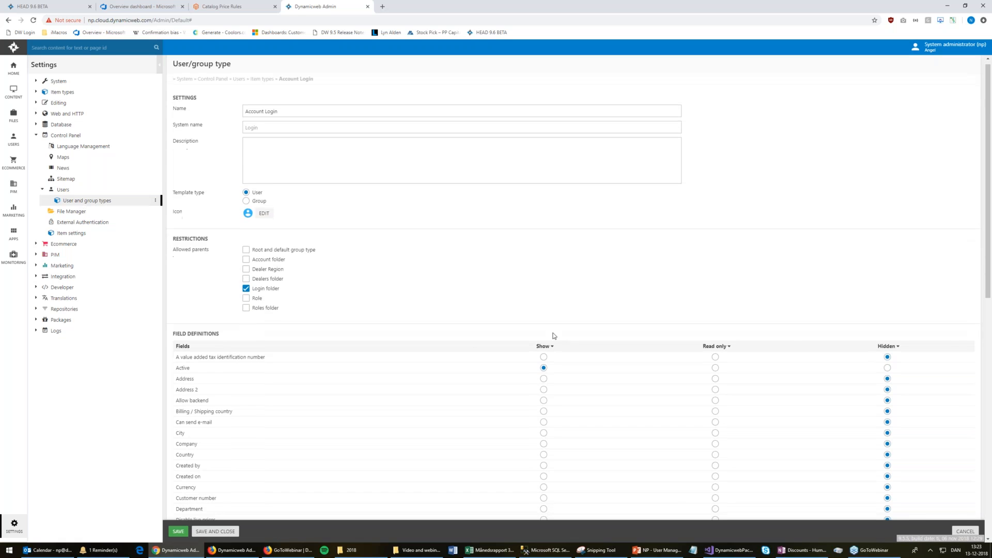
scroll(553, 336, "down", 3)
scroll(420, 254, "down", 4)
scroll(423, 252, "up", 5)
scroll(423, 253, "down", 8)
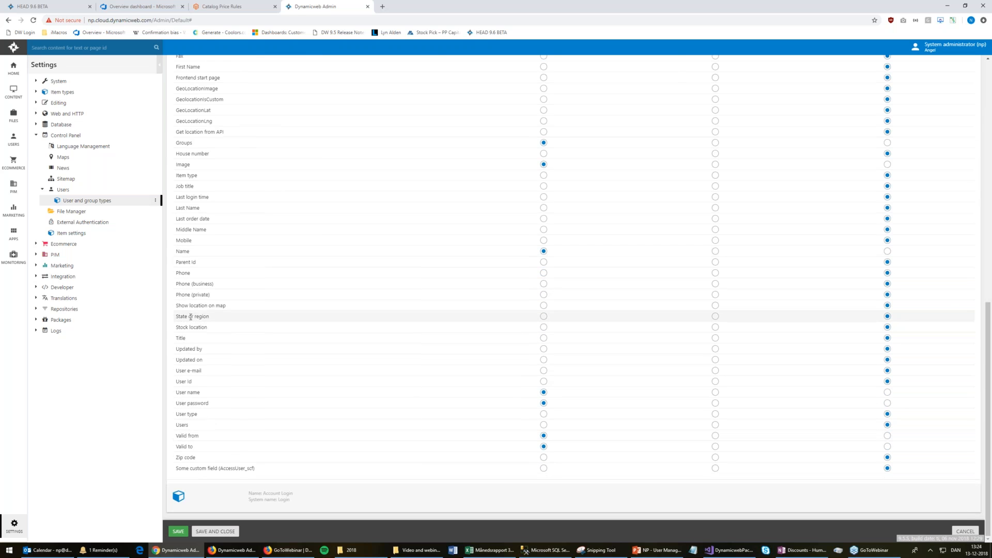
left_click(544, 468)
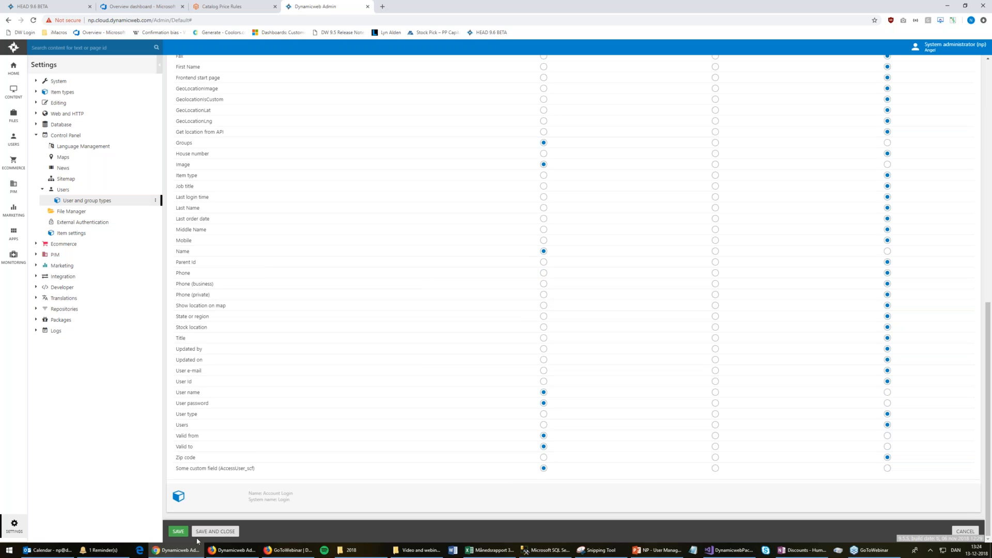
left_click(177, 532)
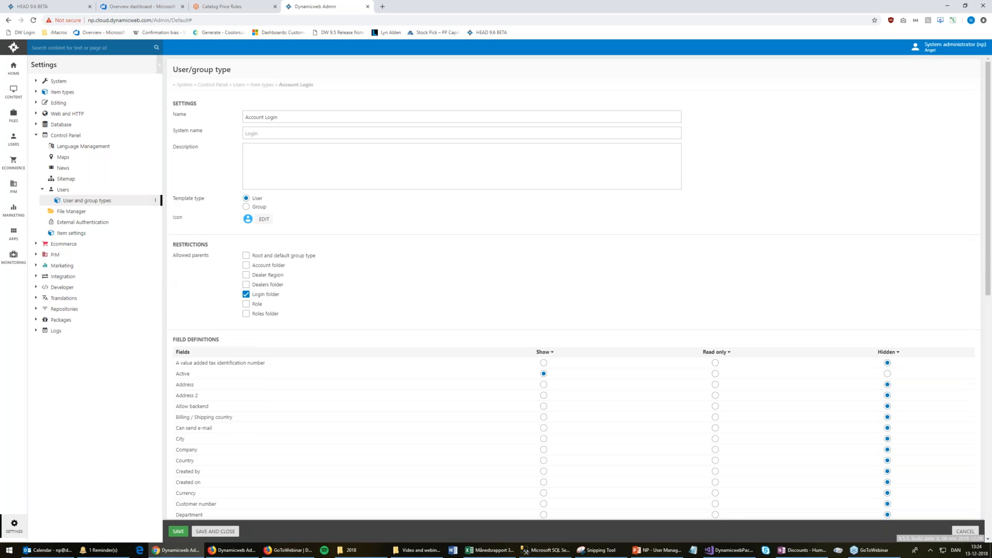
left_click(12, 139)
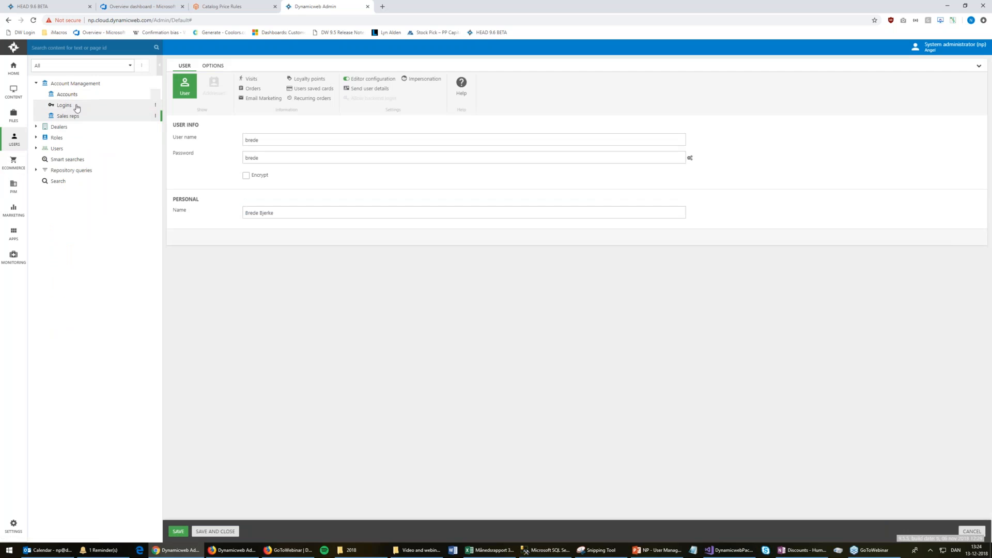
Open the login user's edit form and try the new Some custom field box
left_click(64, 105)
left_click(252, 104)
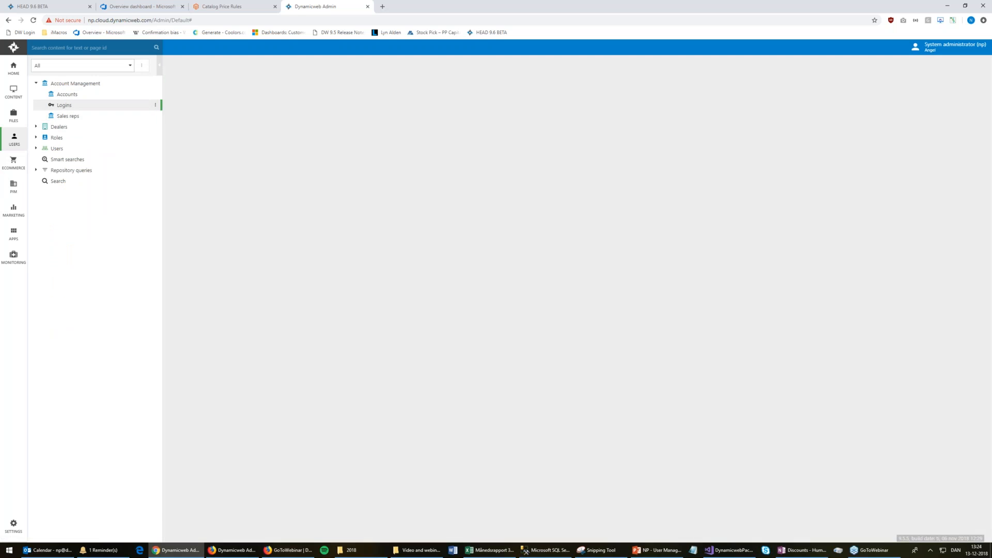
left_click(296, 322)
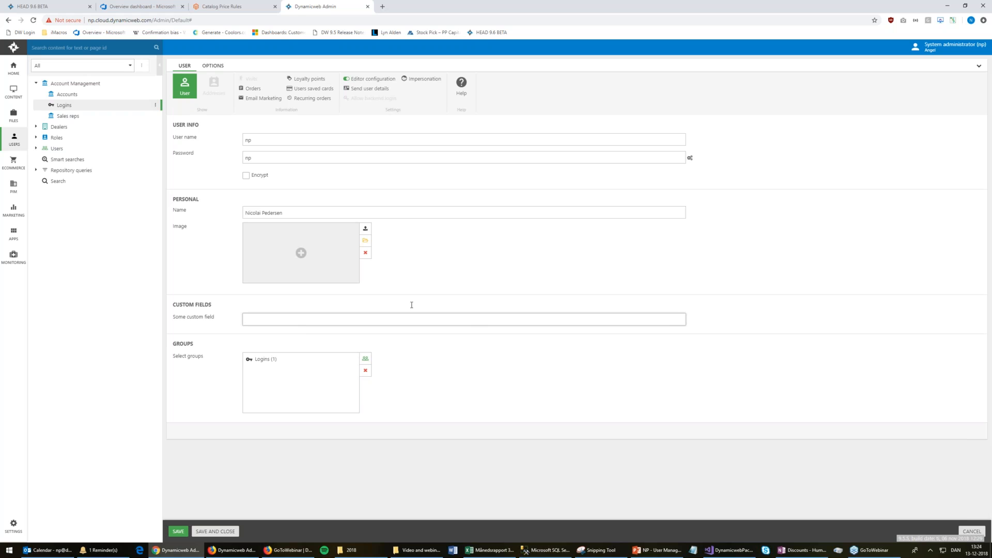
left_click(18, 92)
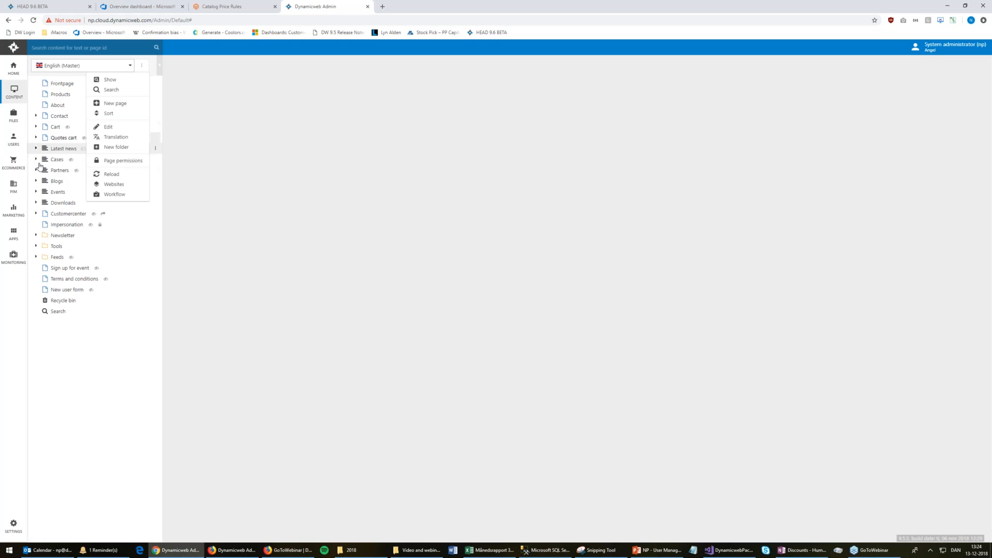
Open the Create user profile page under Customercenter > Not logged in and its extranet module settings
left_click(36, 214)
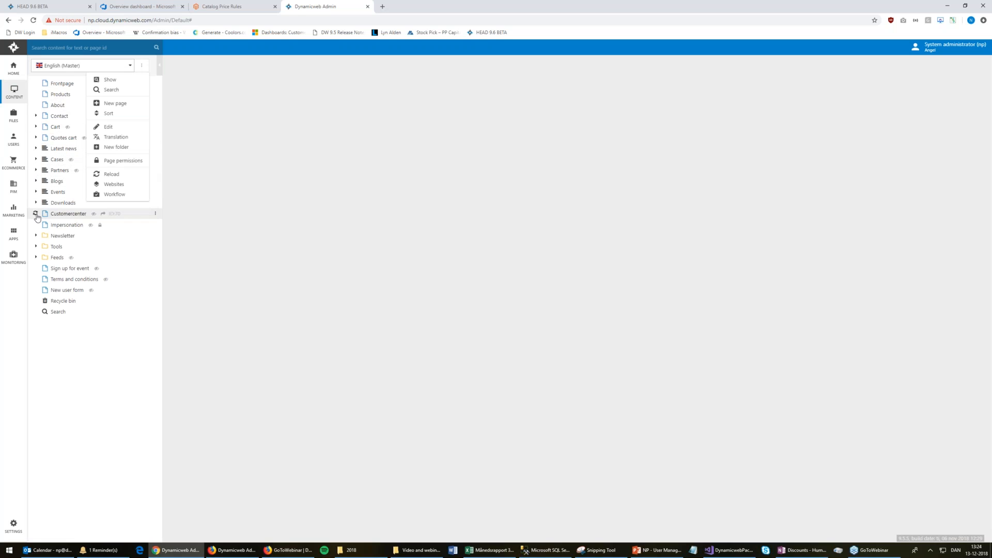
left_click(42, 224)
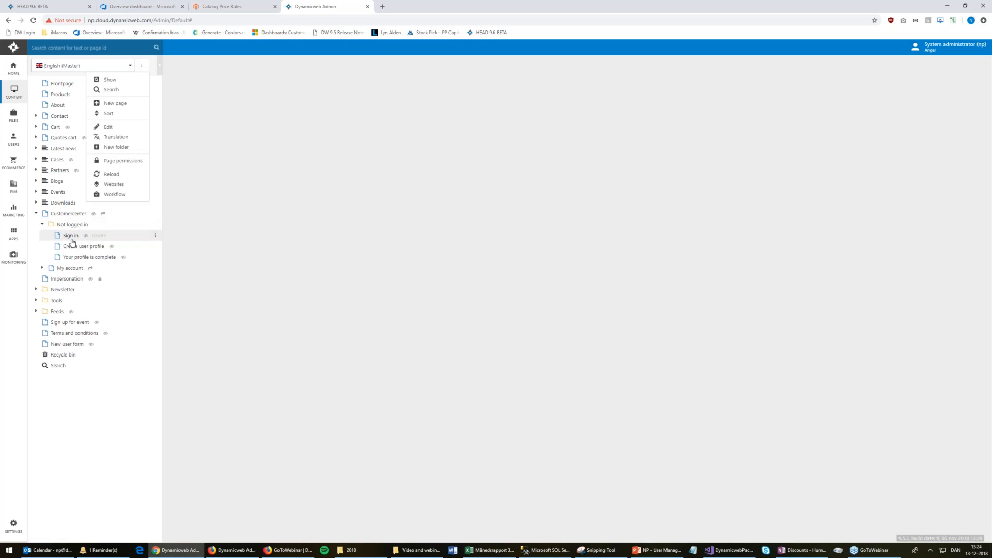
left_click(82, 246)
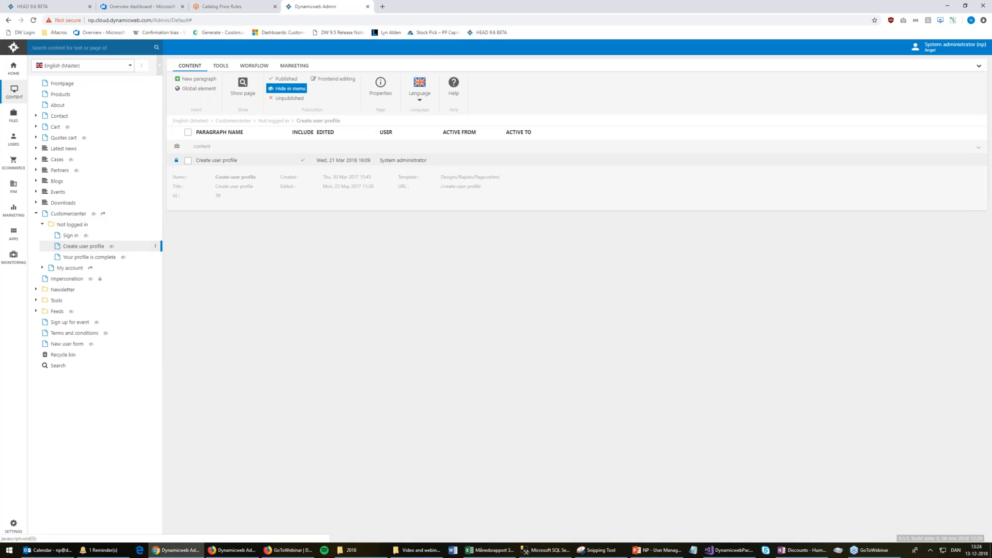
left_click(256, 178)
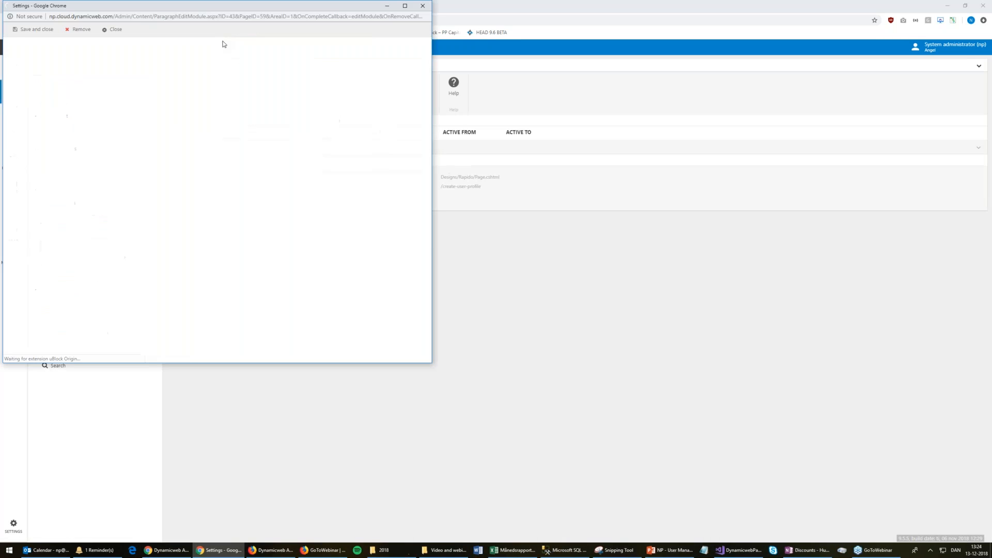
Review the create-user settings and open the CreateAccount.cshtml template in the file editor
left_click_drag(227, 10, 566, 83)
scroll(584, 248, "down", 2)
scroll(580, 246, "up", 2)
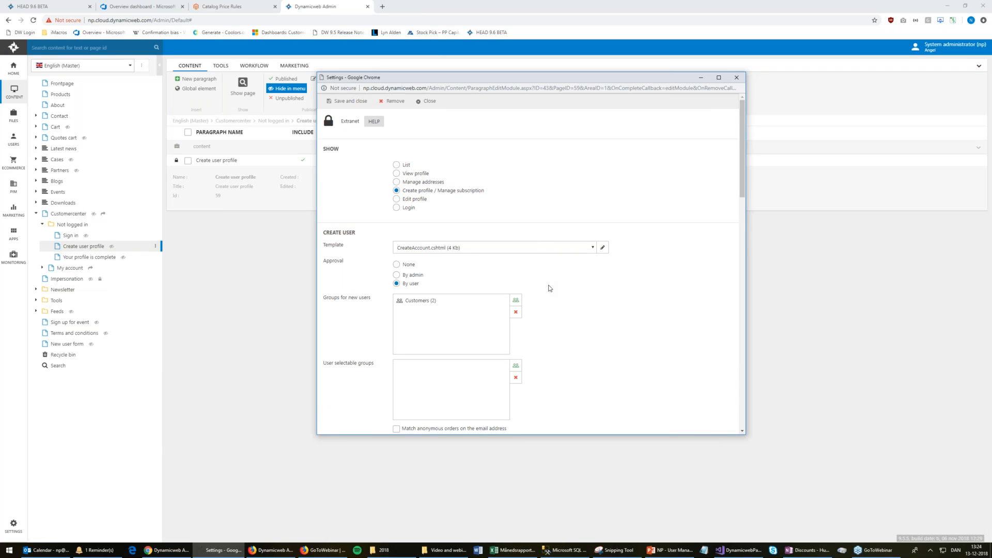
scroll(551, 287, "down", 6)
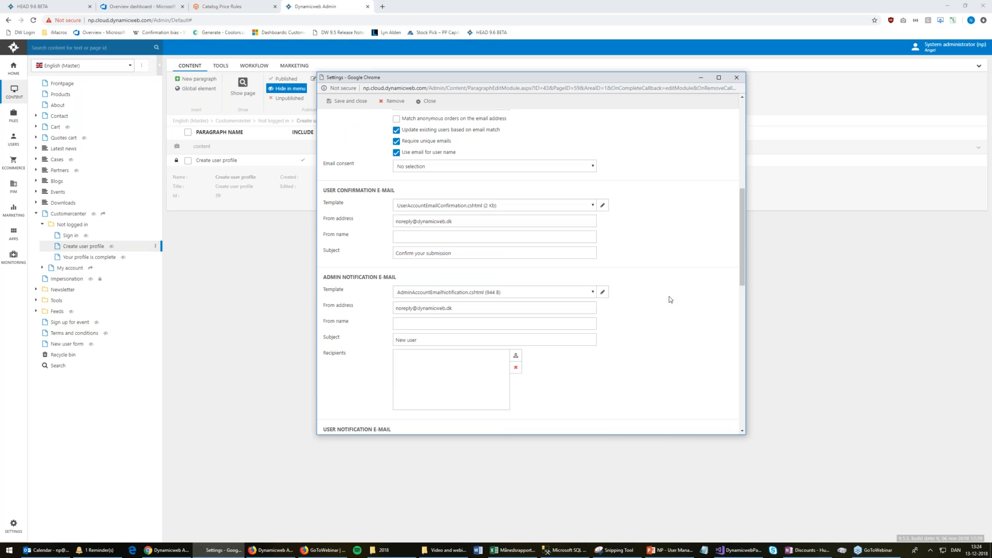
scroll(670, 299, "down", 1)
scroll(670, 300, "down", 8)
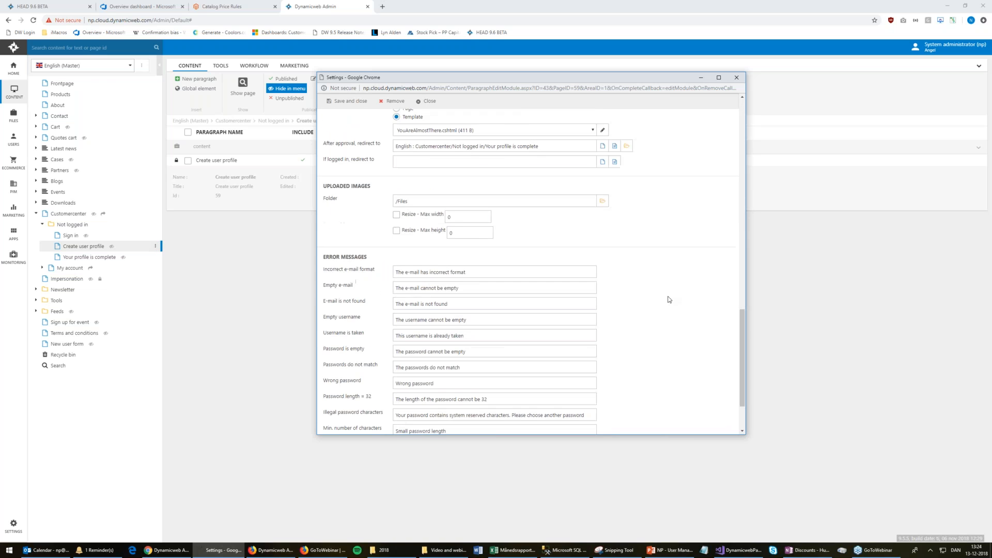
scroll(665, 293, "up", 5)
scroll(665, 285, "up", 5)
scroll(661, 282, "down", 2)
scroll(581, 283, "up", 3)
scroll(456, 396, "down", 2)
scroll(465, 362, "up", 2)
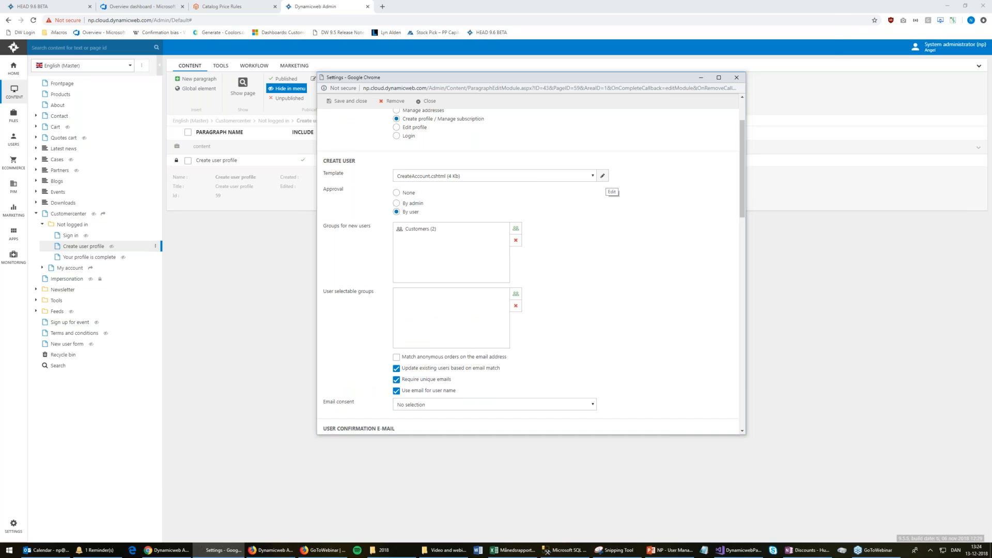
left_click(603, 176)
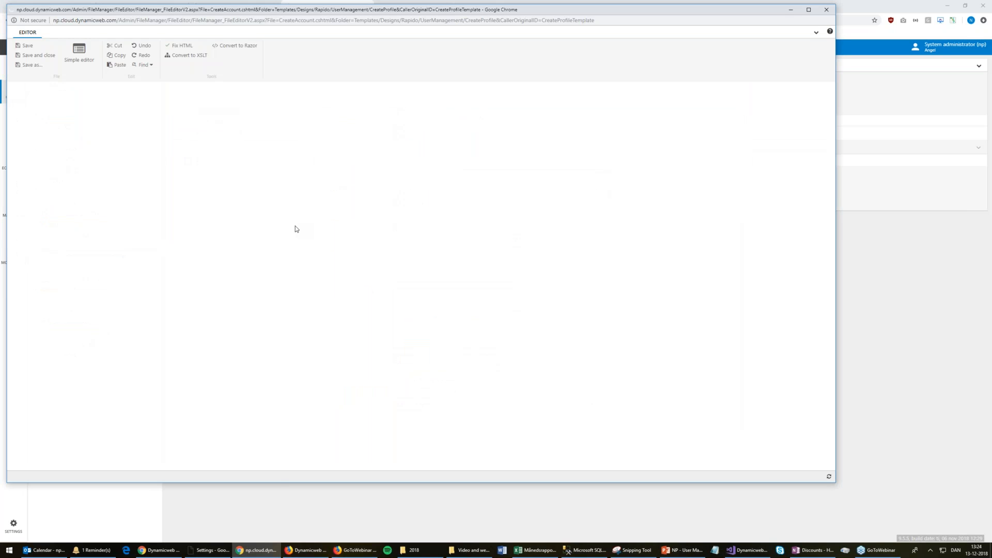
Close the CreateAccount.cshtml file editor and the module settings window
scroll(100, 436, "down", 2)
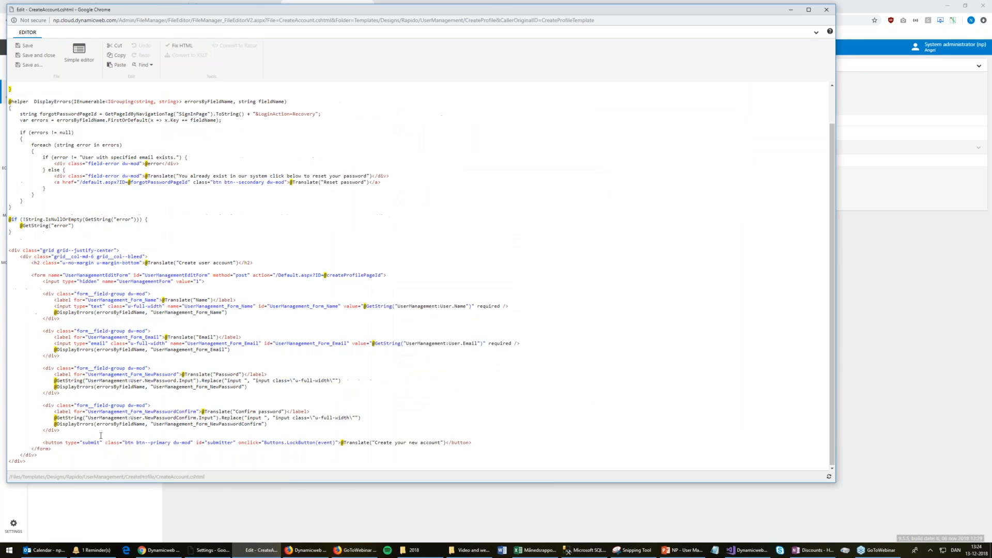
left_click(826, 9)
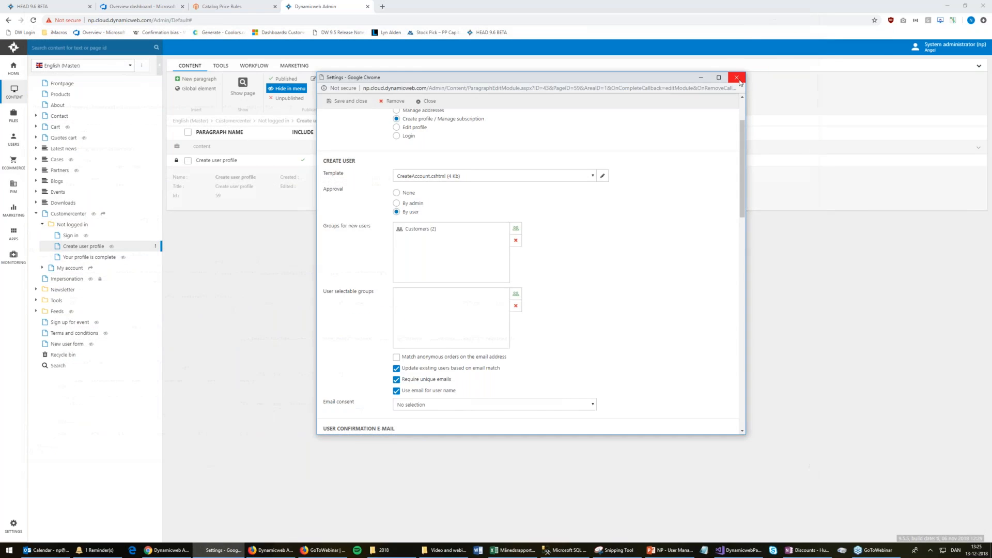
left_click(739, 81)
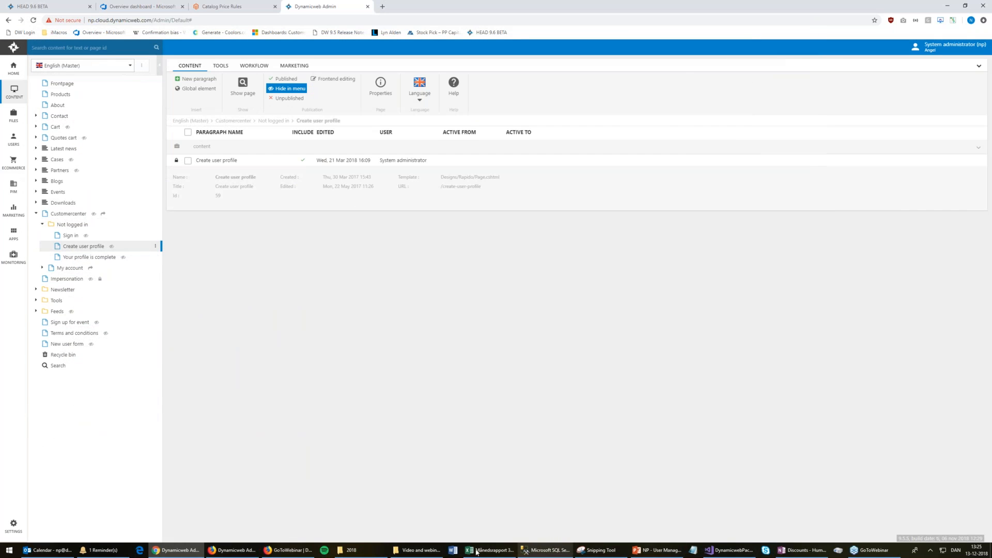
Run the PowerPoint slide show from the current slide and advance to User story 4's Structure slide
mouse_move(671, 554)
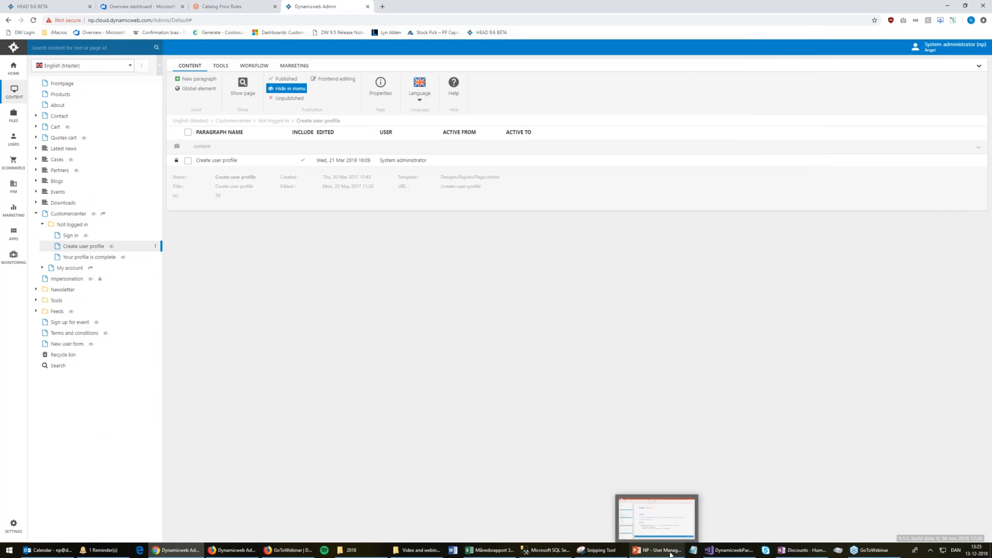
left_click(670, 554)
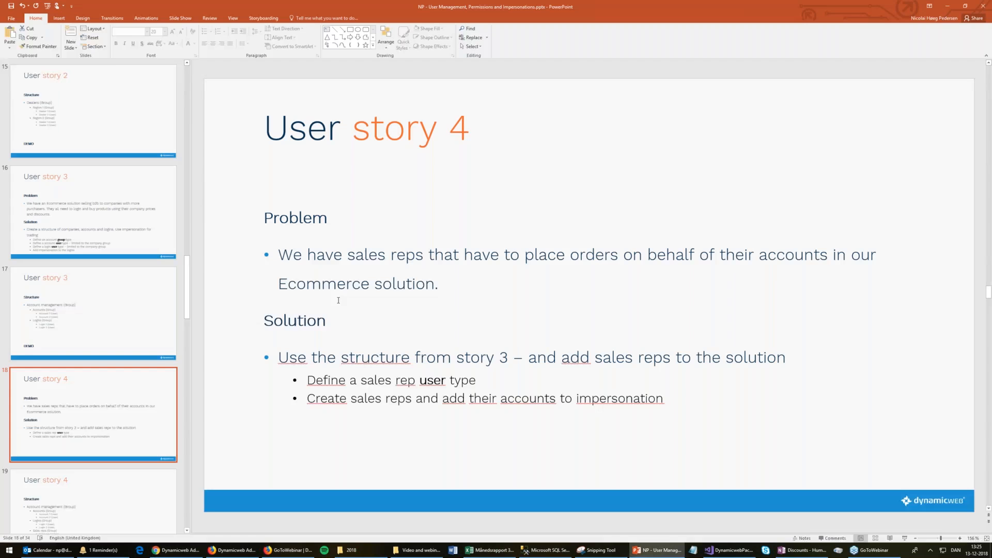
key("shift+F5")
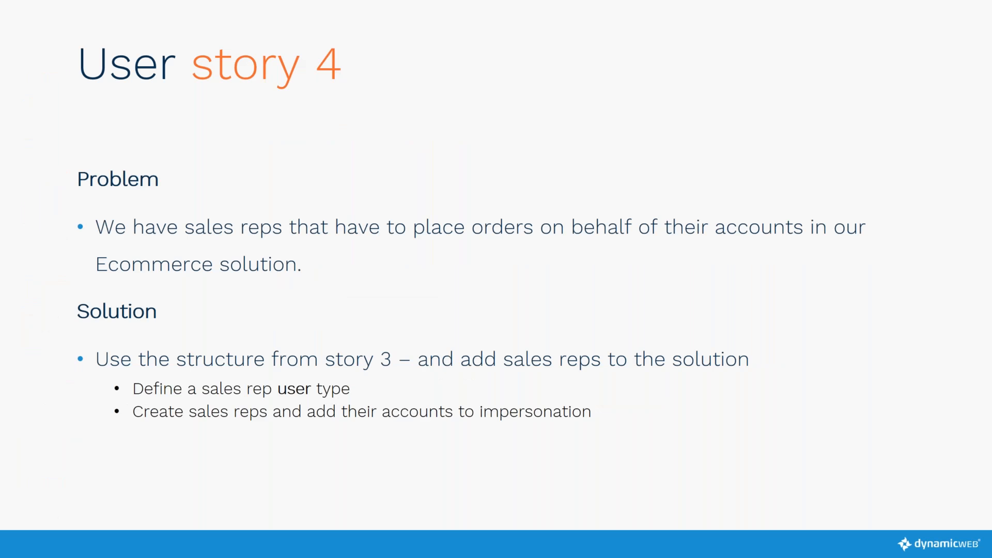
key("Right")
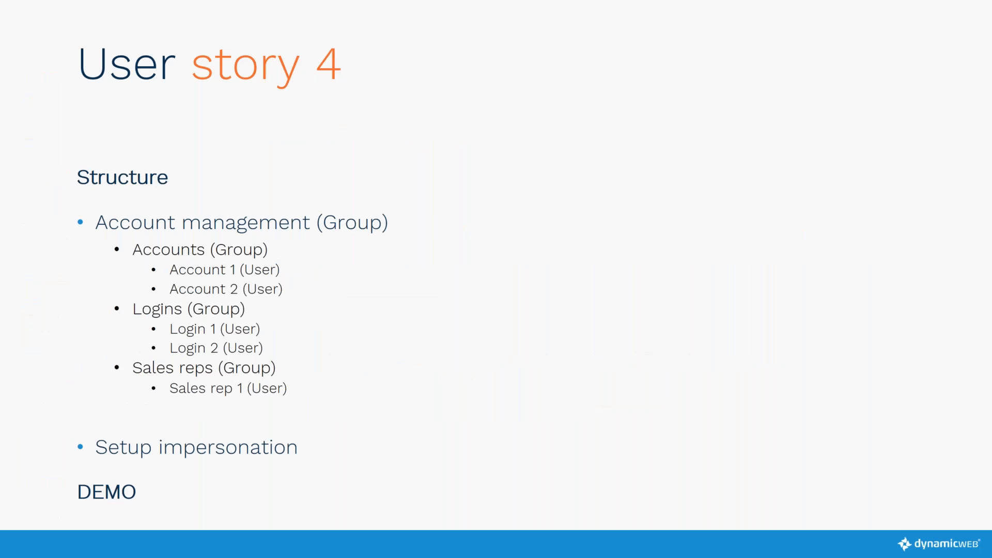
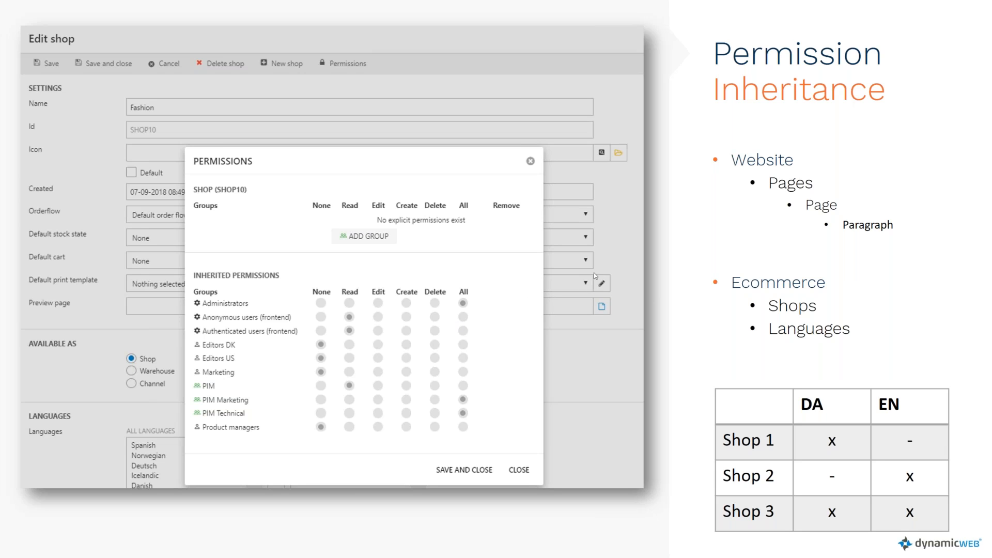
Advance past the default permission fallback slide to the DEMO slide, then exit to Normal view
left_click(741, 240)
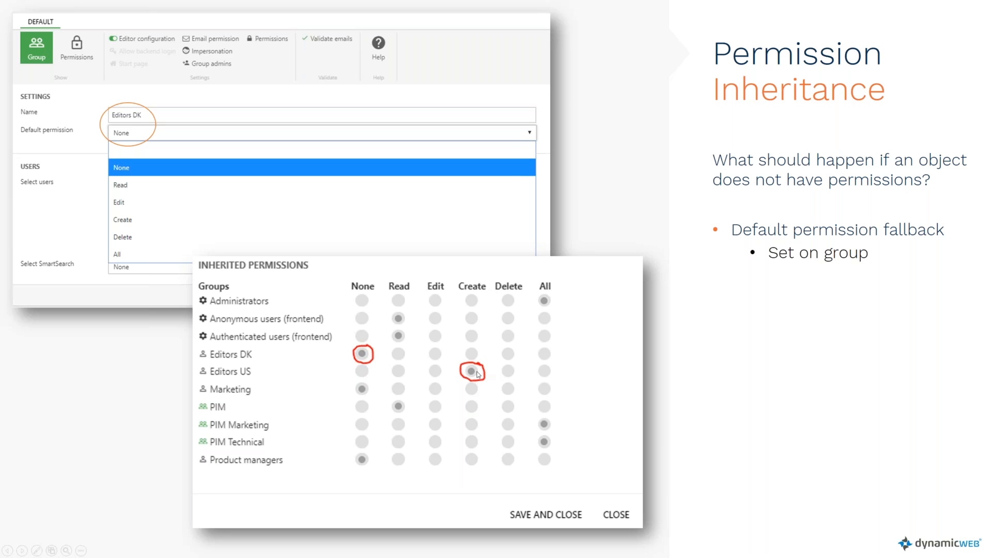
left_click(791, 389)
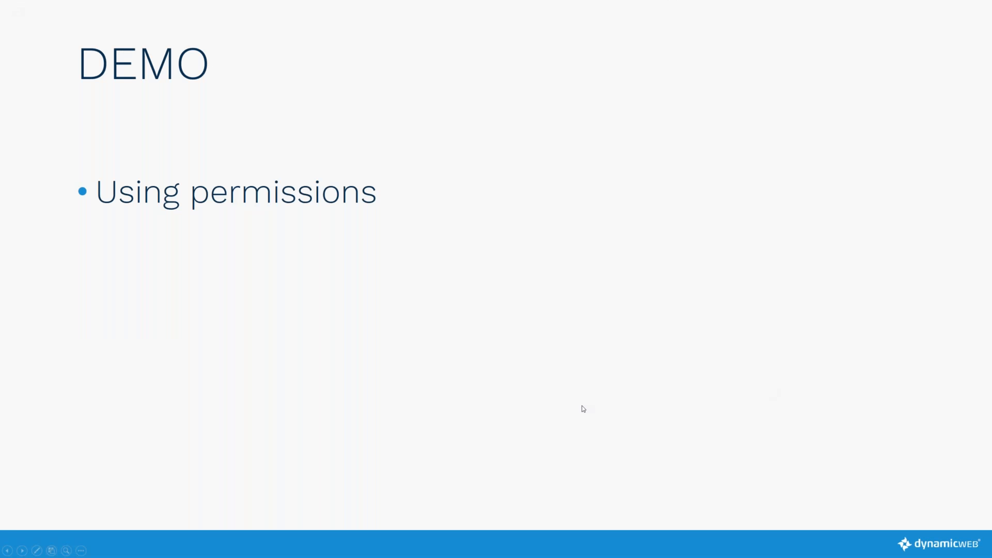
key("Escape")
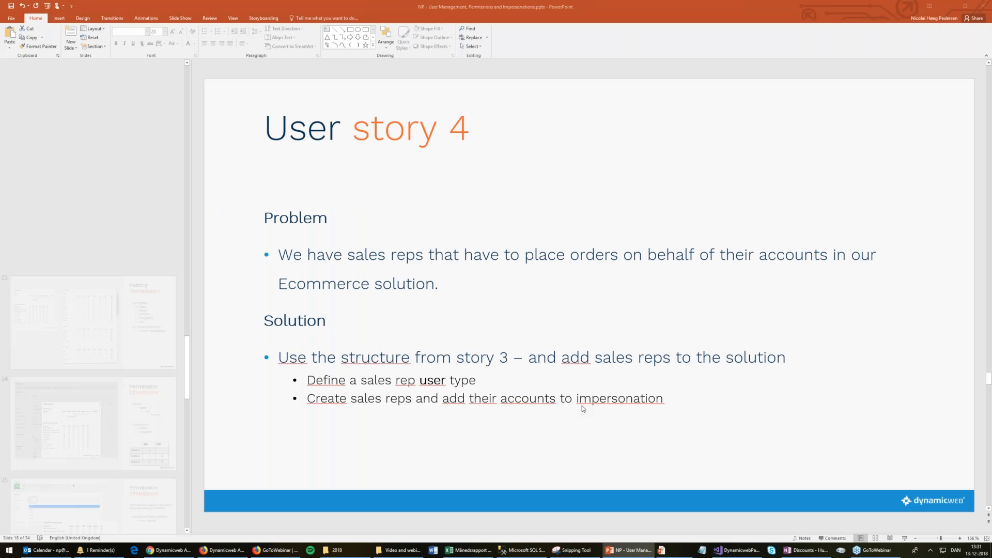
In Dynamicweb Admin, review the inherited group permissions on the Home area and close them
left_click(197, 552)
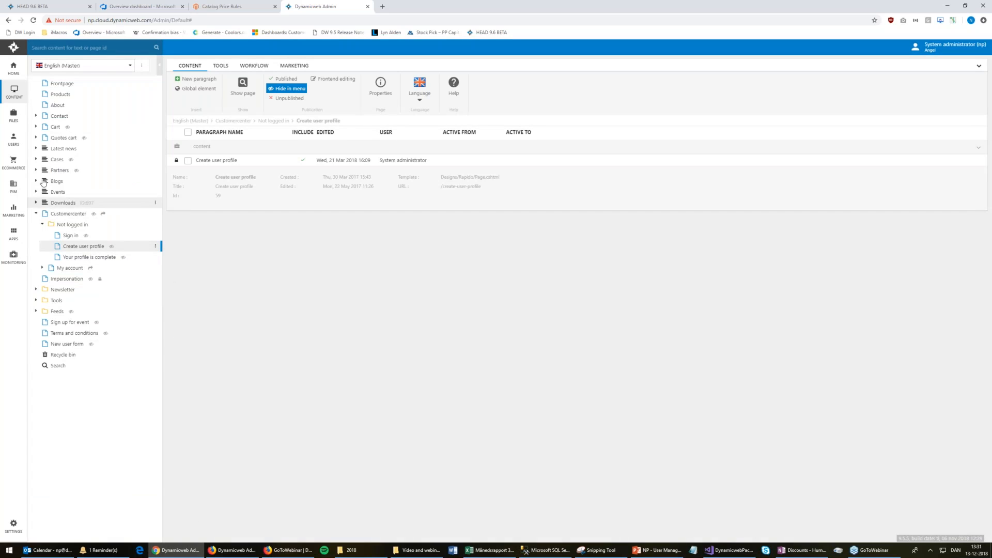
right_click(11, 72)
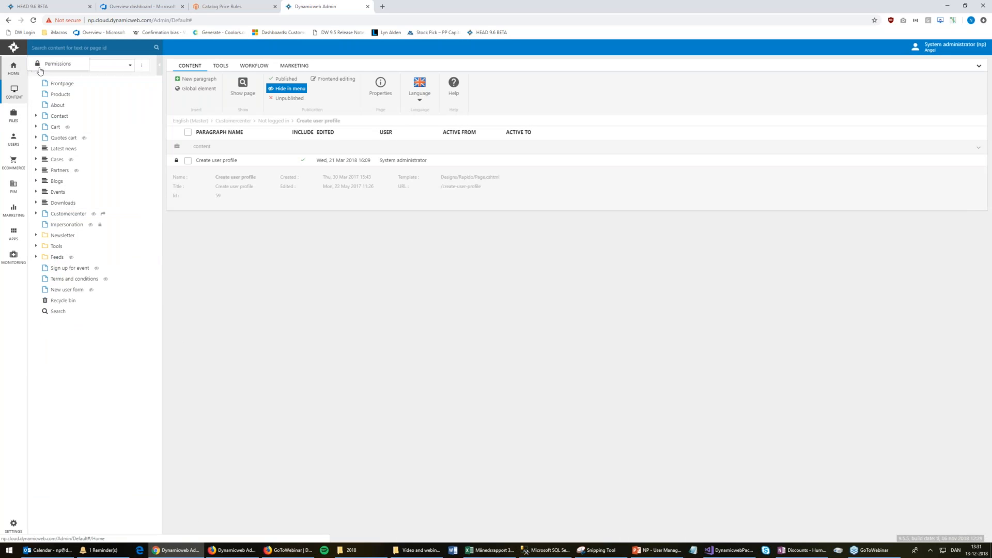
mouse_move(22, 73)
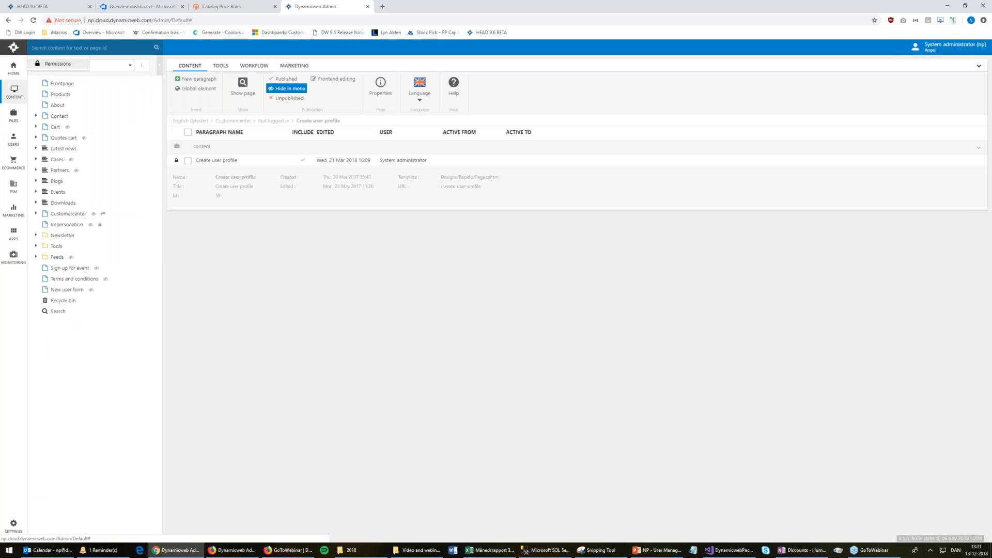
left_click(57, 64)
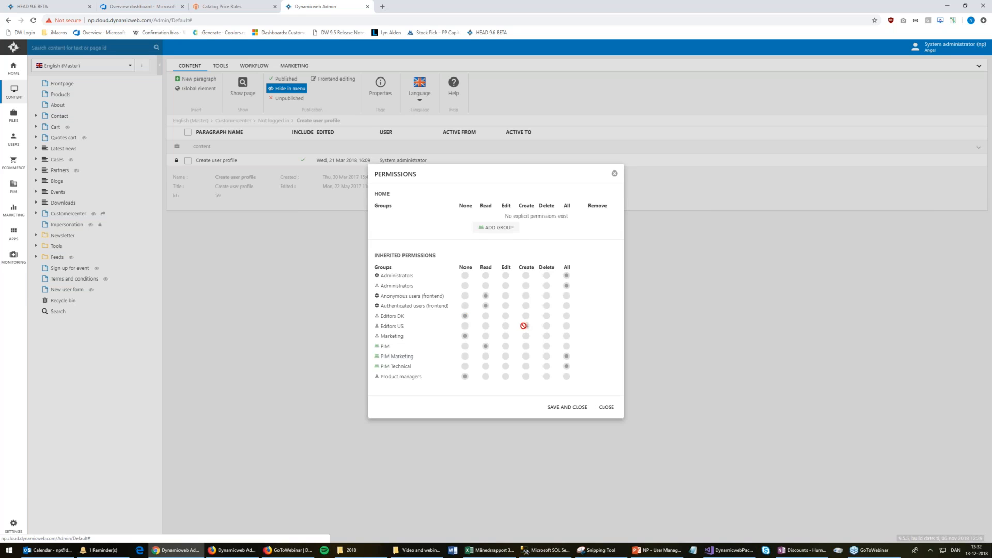
left_click(607, 408)
Open the Editors DK role, keep its default permission at None, and review its Home permissions
left_click(14, 138)
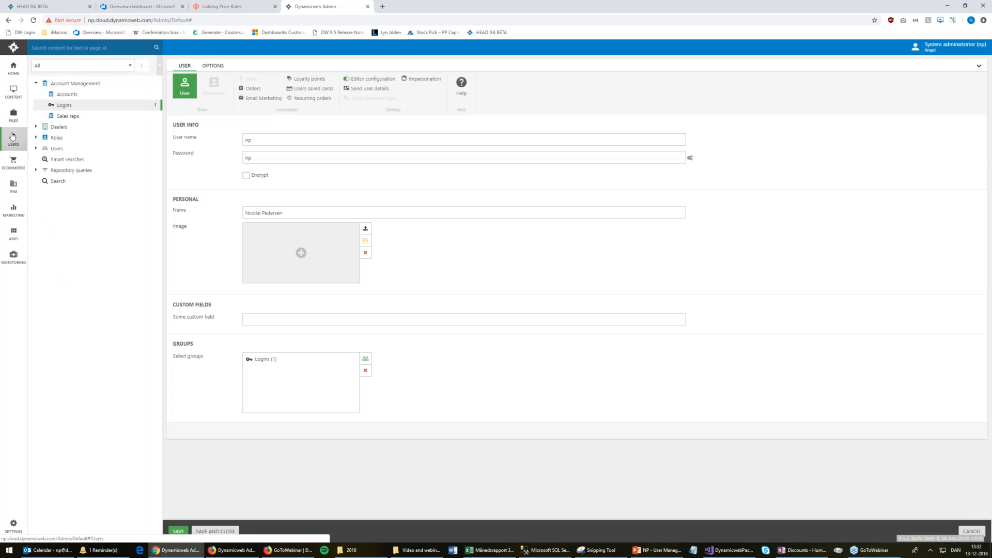
left_click(36, 83)
left_click(36, 105)
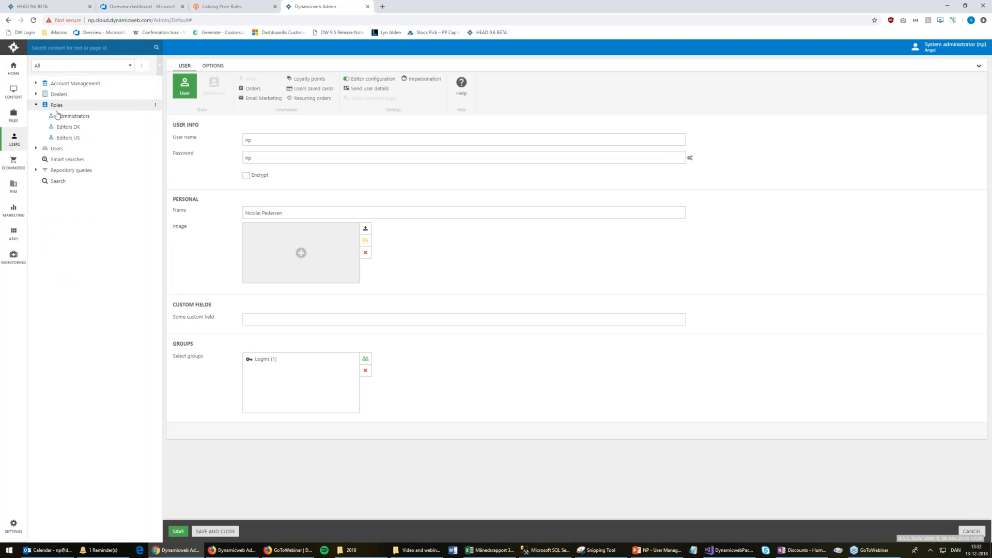
right_click(69, 128)
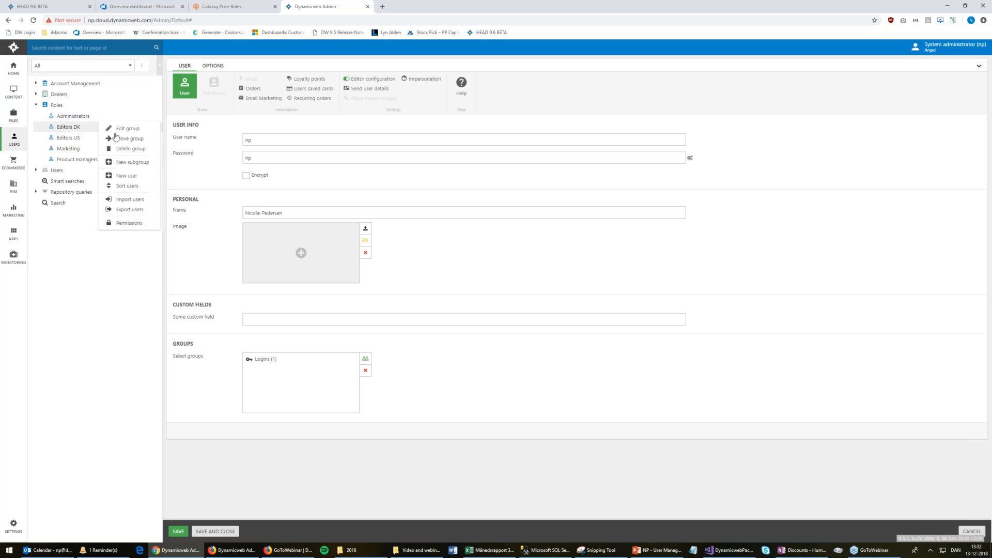
left_click(128, 130)
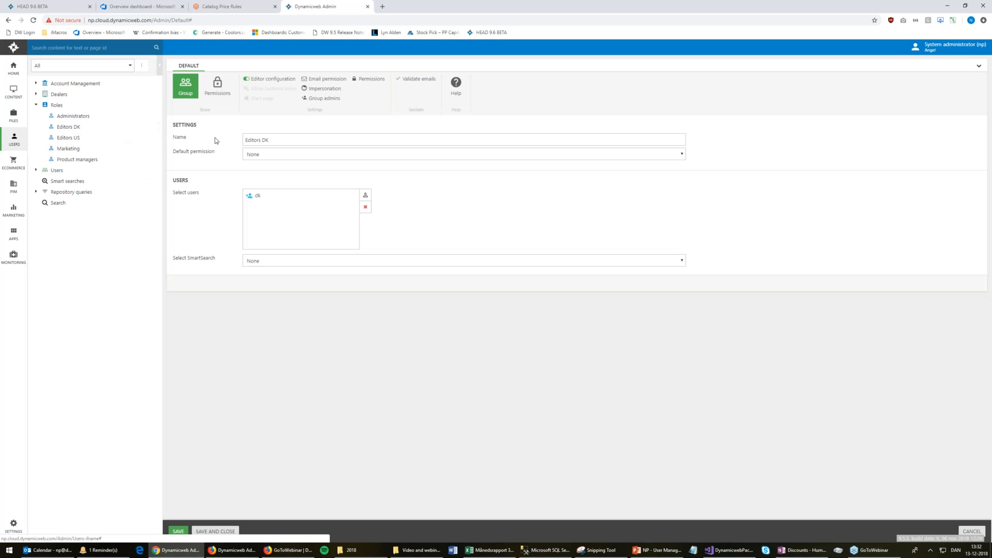
left_click(275, 155)
left_click(275, 155)
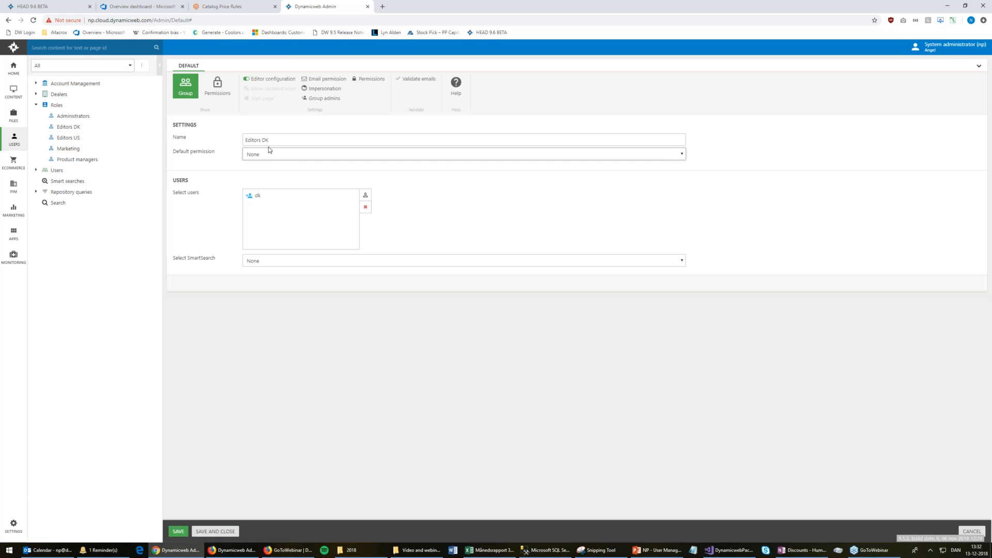
right_click(11, 76)
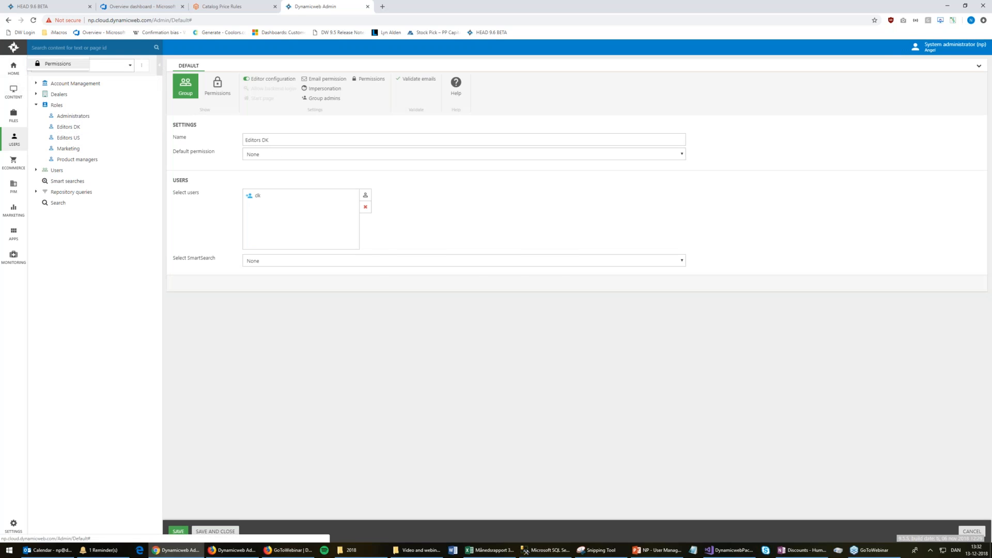
left_click(58, 64)
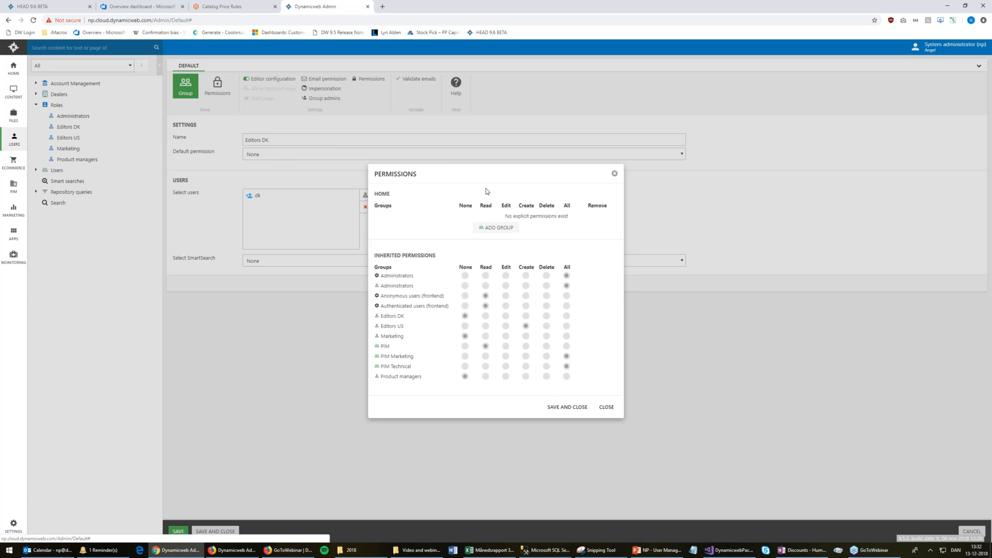
left_click(614, 173)
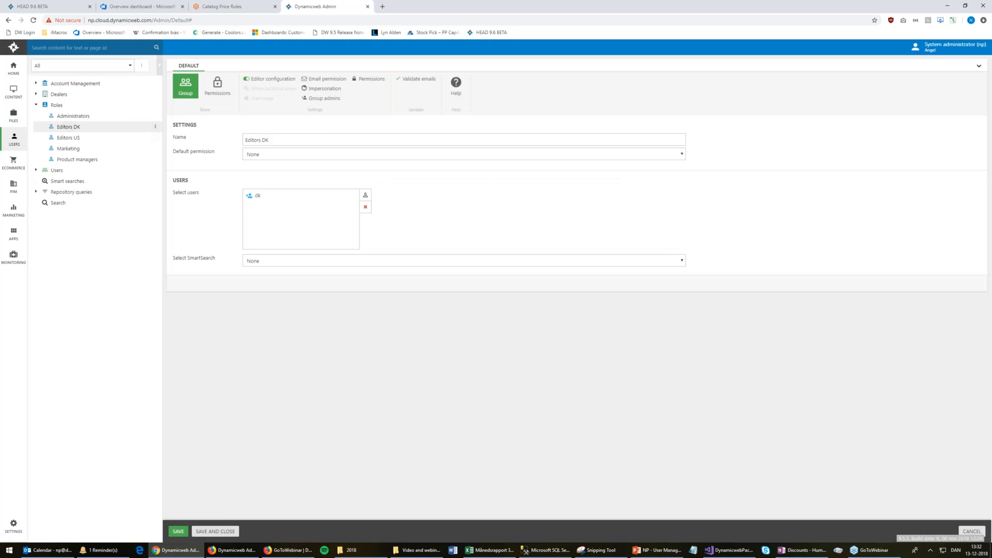
Open the Danish user's account in Editors DK and check its login details, then bring up the second browser
left_click(69, 127)
left_click(222, 107)
left_click(314, 139)
left_click(308, 158)
left_click(232, 550)
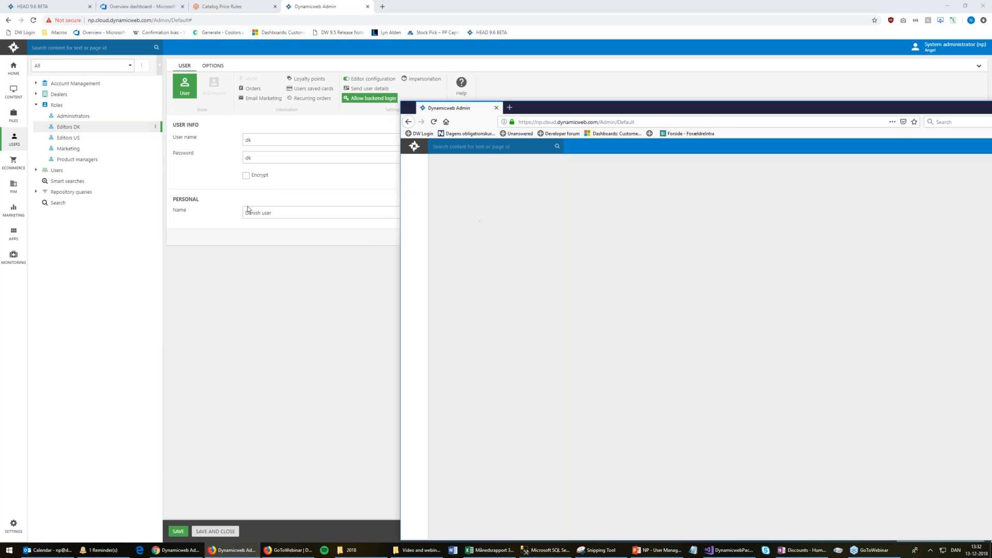
In the second browser, sign the Danish user out and back in, showing no areas available
left_click_drag(707, 108, 482, 55)
left_click(888, 102)
left_click(888, 128)
key("Return")
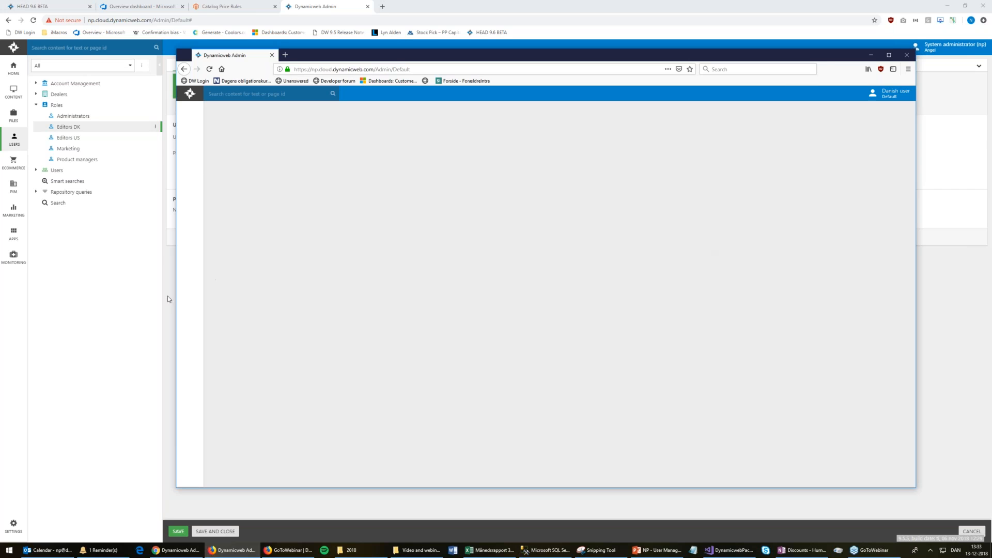
Add the Editors DK group to the Home area permissions and save
left_click(124, 318)
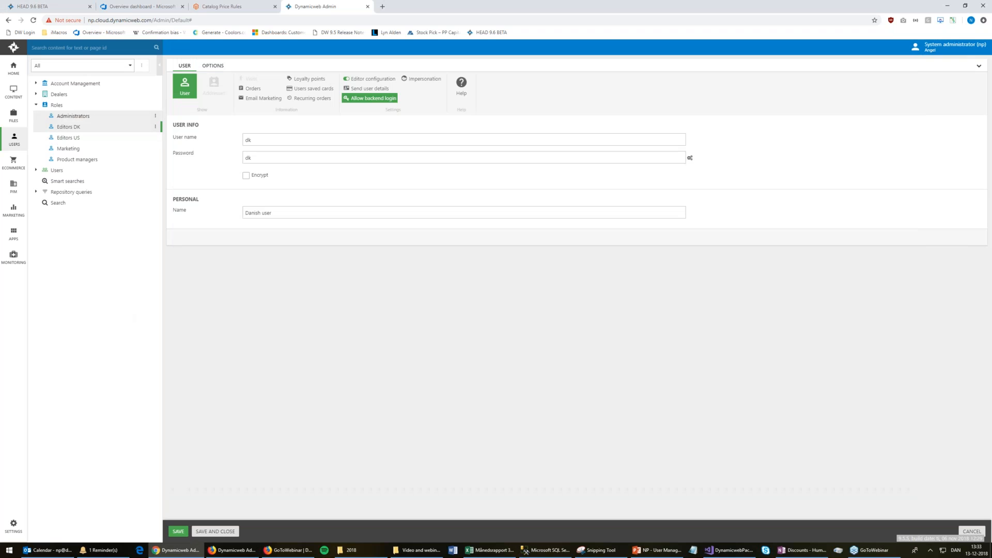
right_click(73, 129)
left_click(128, 130)
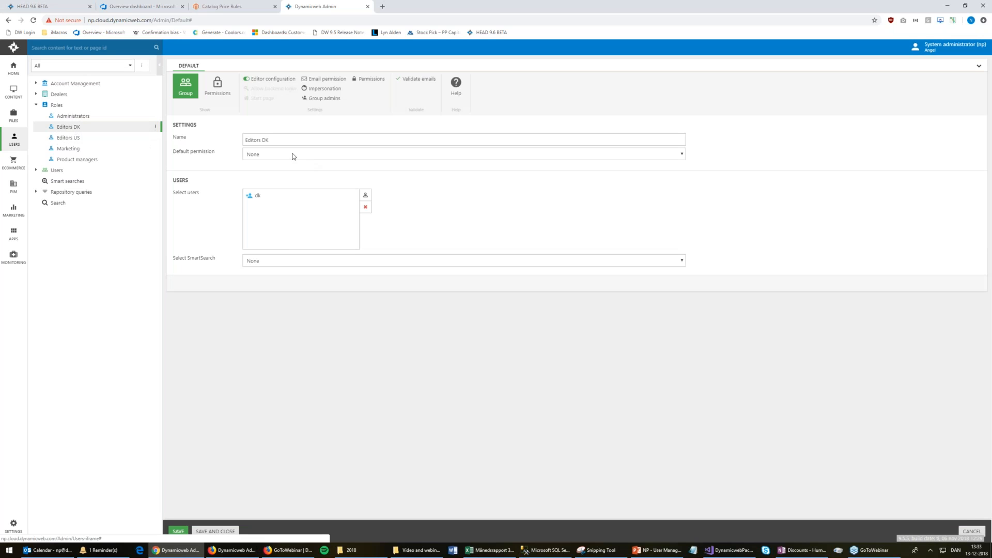
right_click(11, 68)
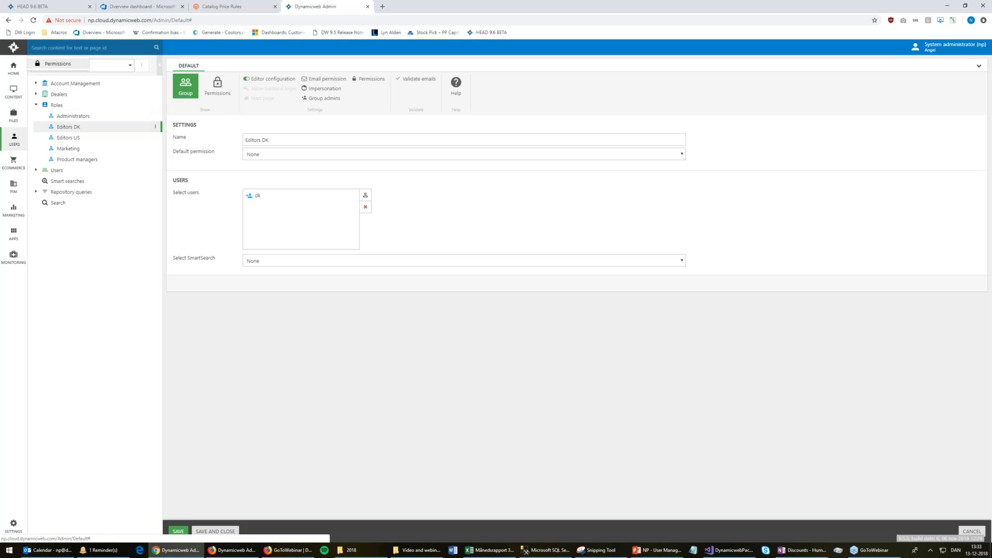
left_click(57, 63)
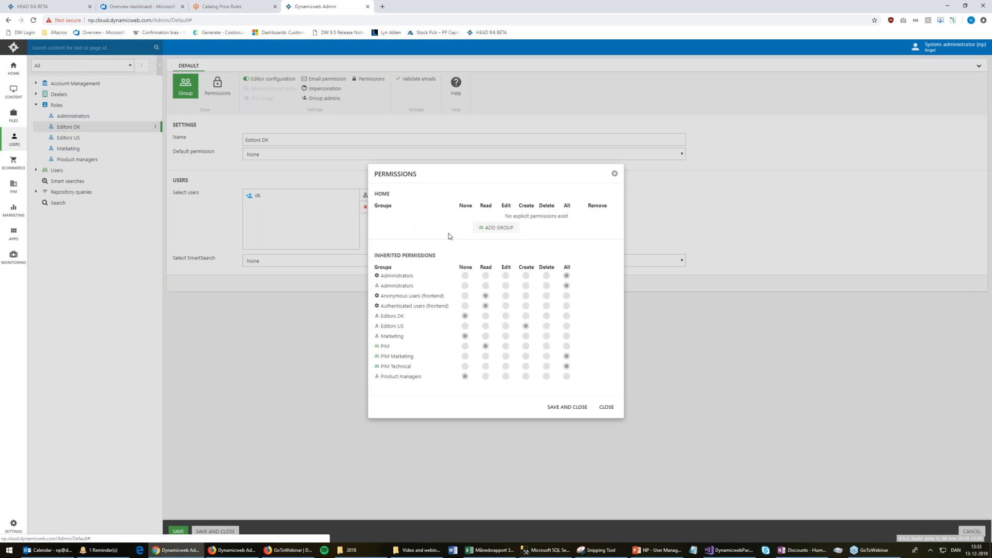
left_click(495, 228)
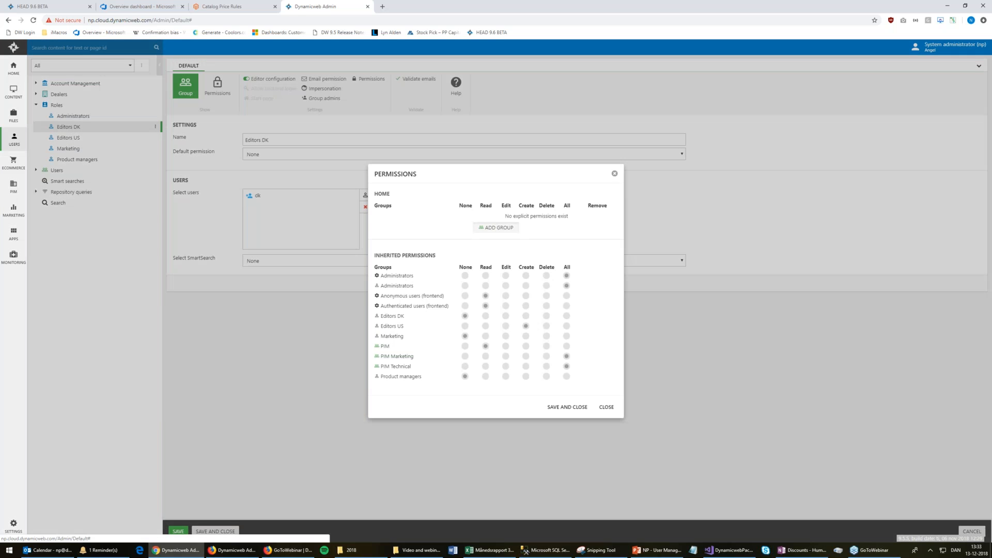
left_click(471, 284)
left_click(510, 366)
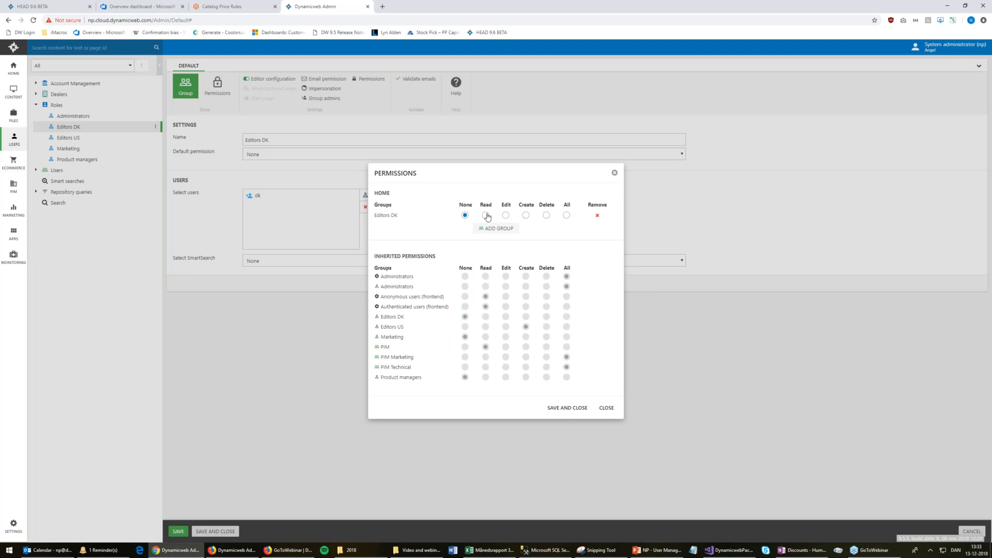
left_click(557, 412)
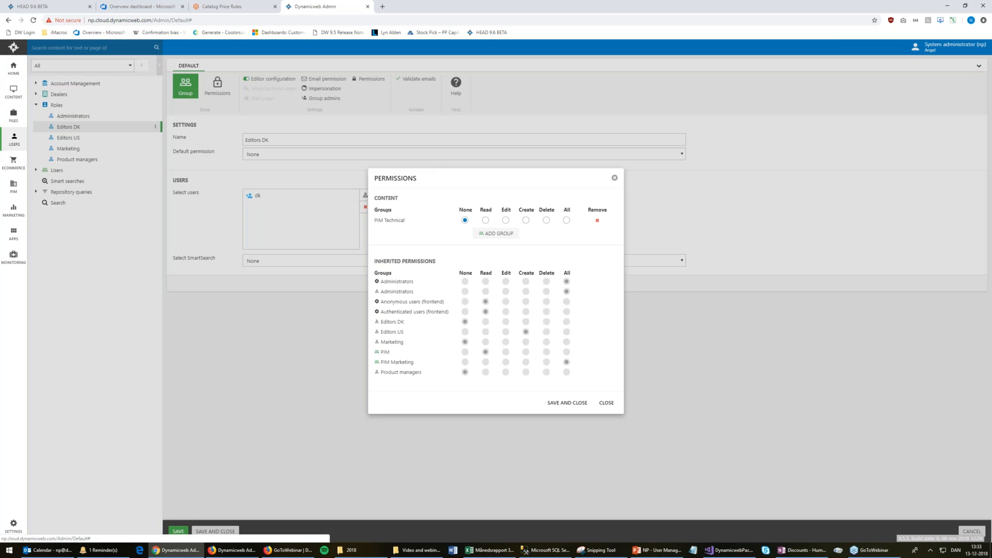
Add Editors DK to the Content permissions with Read access and save
left_click(496, 233)
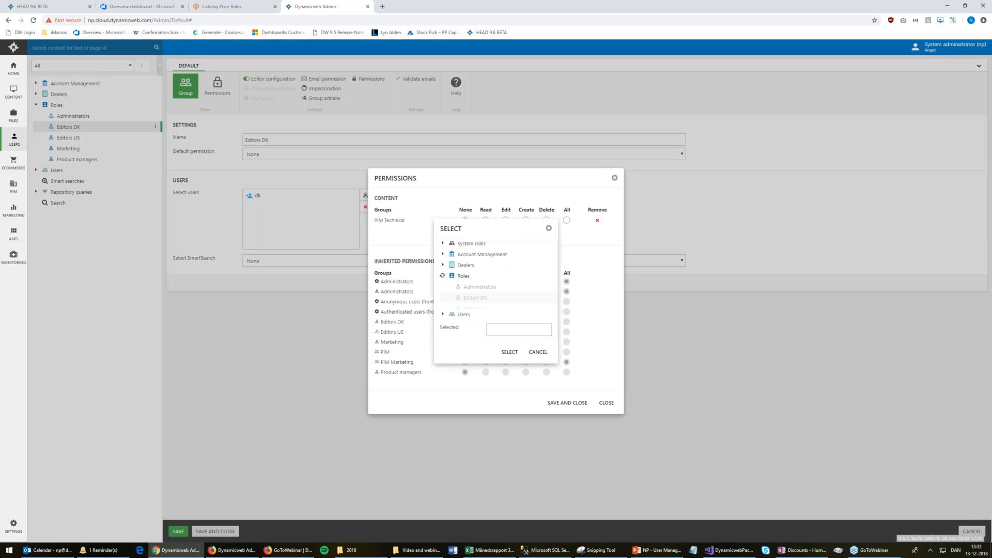
left_click(475, 285)
left_click(509, 365)
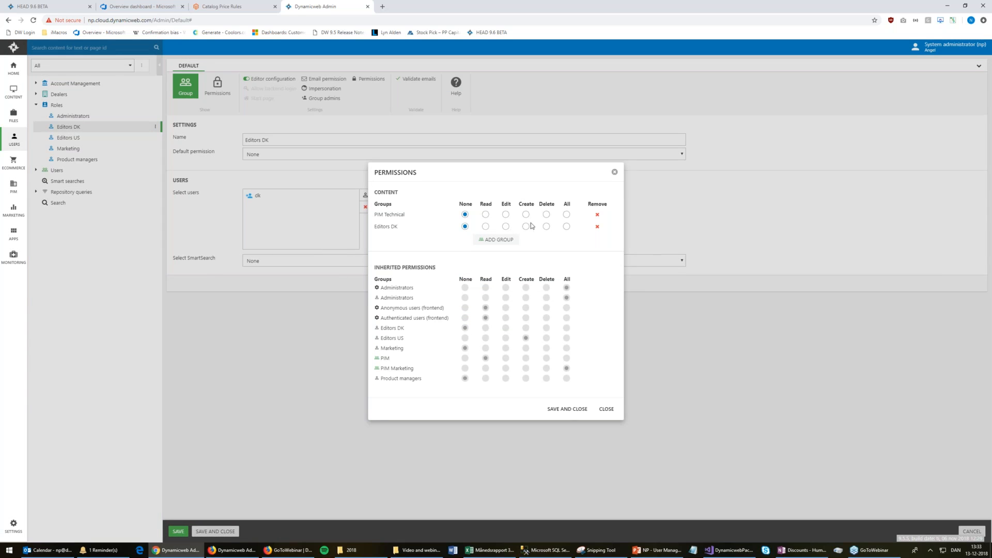
left_click(486, 227)
left_click(568, 410)
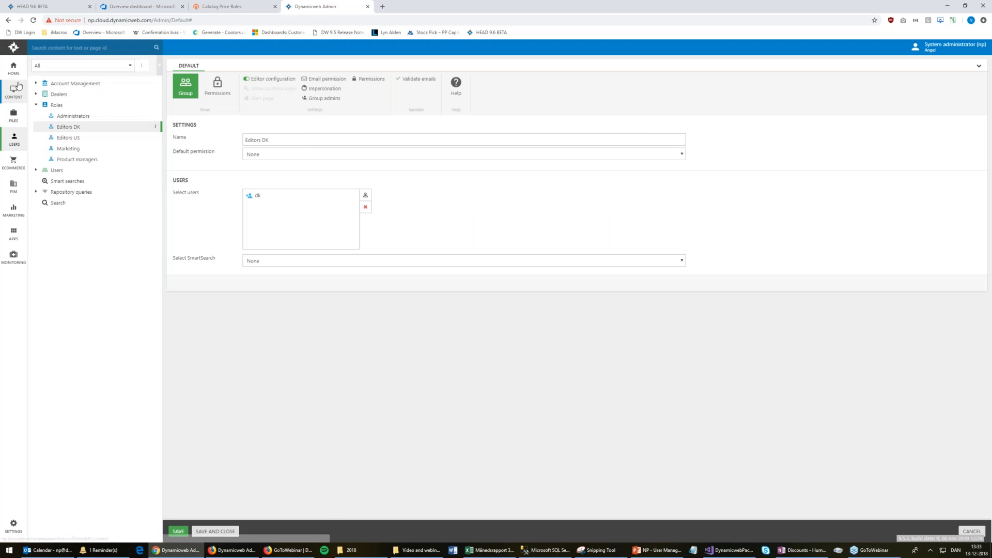
Check the second browser and content tree, then return to the Editors DK role in user management
left_click(235, 551)
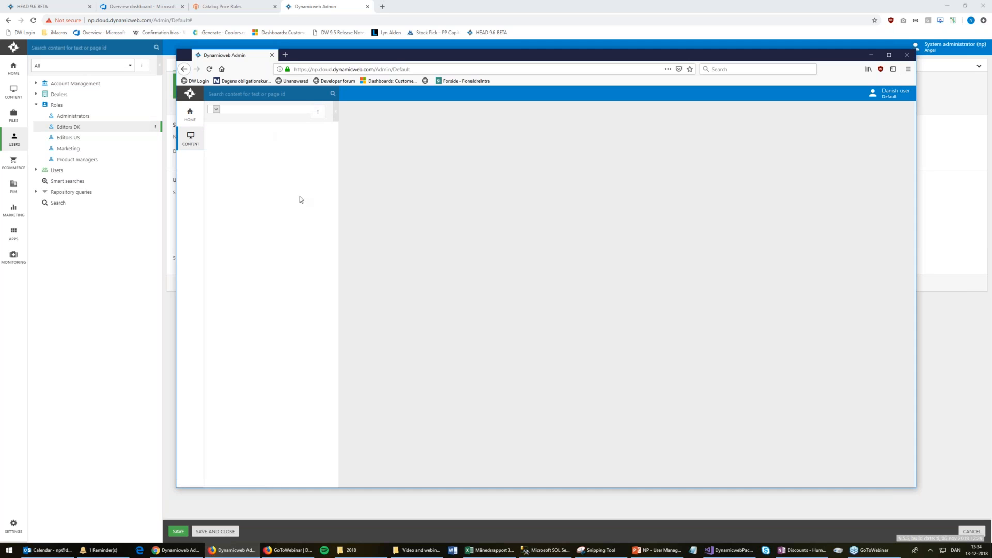
left_click(120, 328)
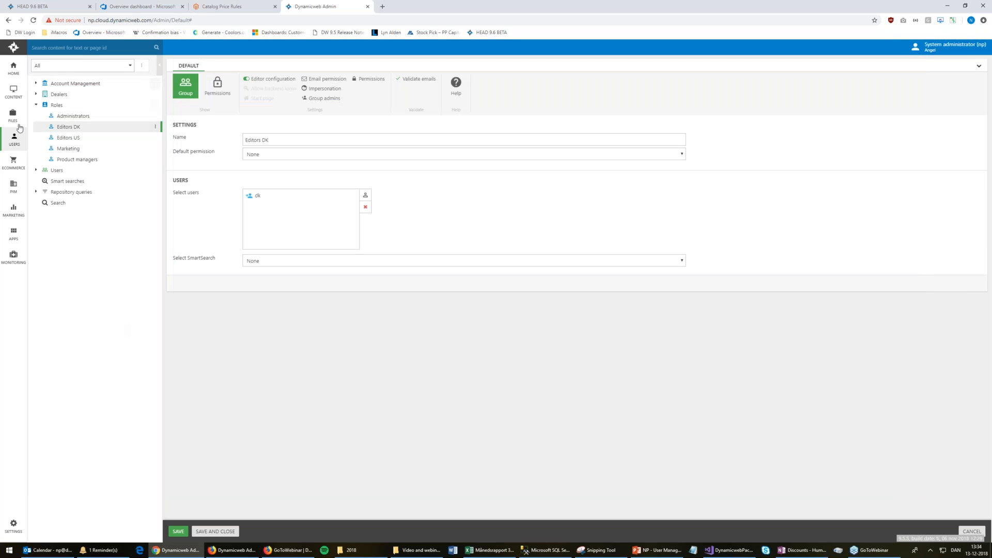
left_click(12, 96)
left_click(142, 66)
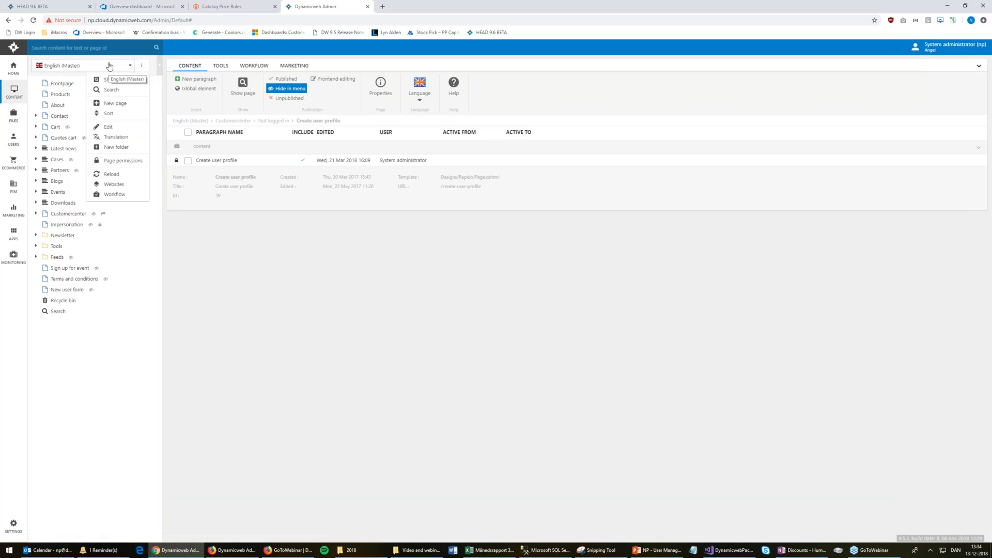
left_click(13, 138)
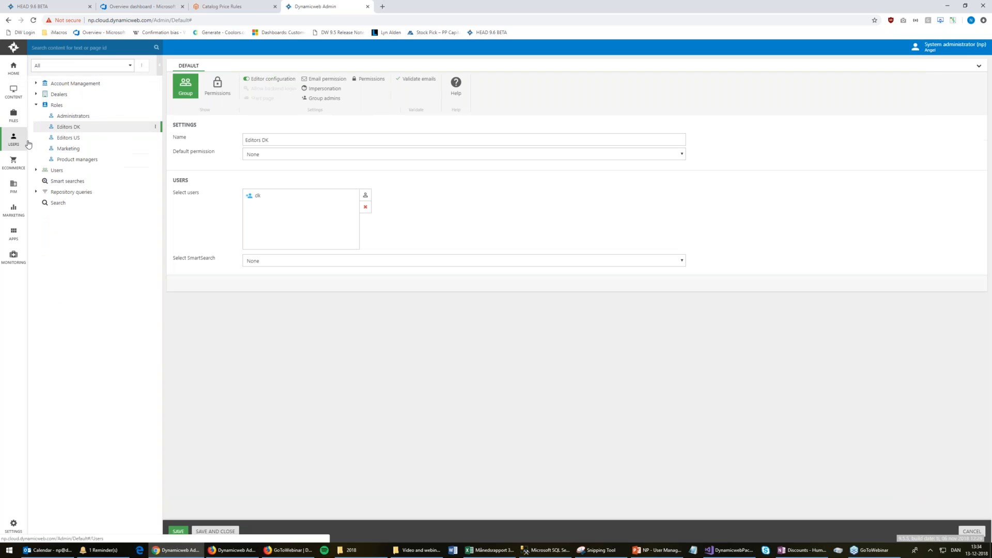
Mark Delete for the Danish website in the Editors DK role's permissions and save
left_click(212, 88)
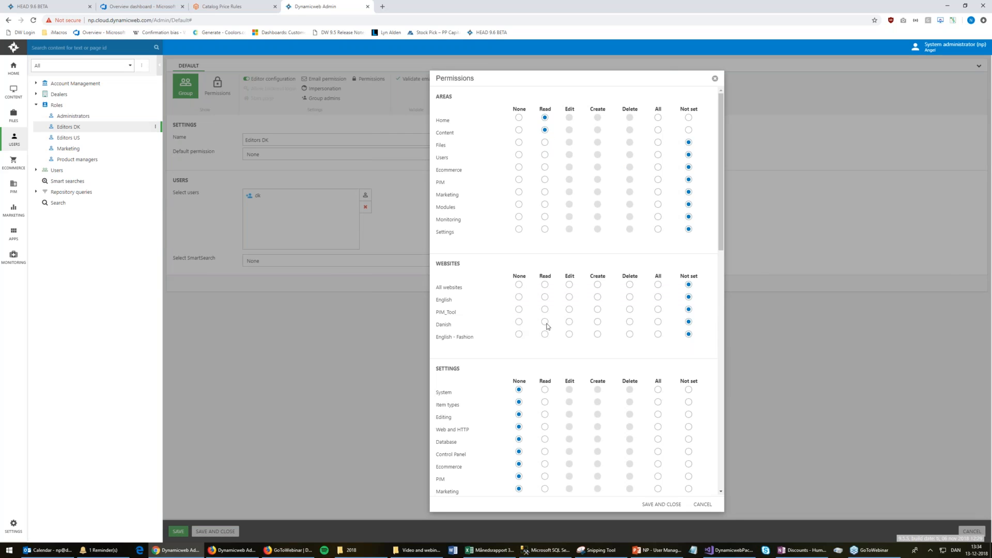
left_click(630, 322)
scroll(557, 317, "down", 3)
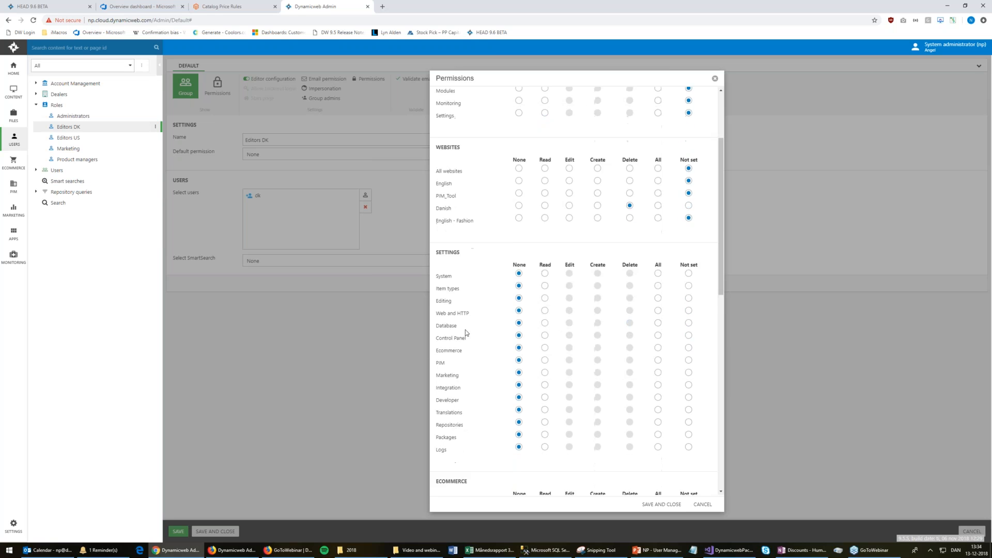
scroll(494, 390, "down", 4)
scroll(494, 389, "down", 5)
scroll(494, 390, "up", 7)
scroll(494, 393, "up", 5)
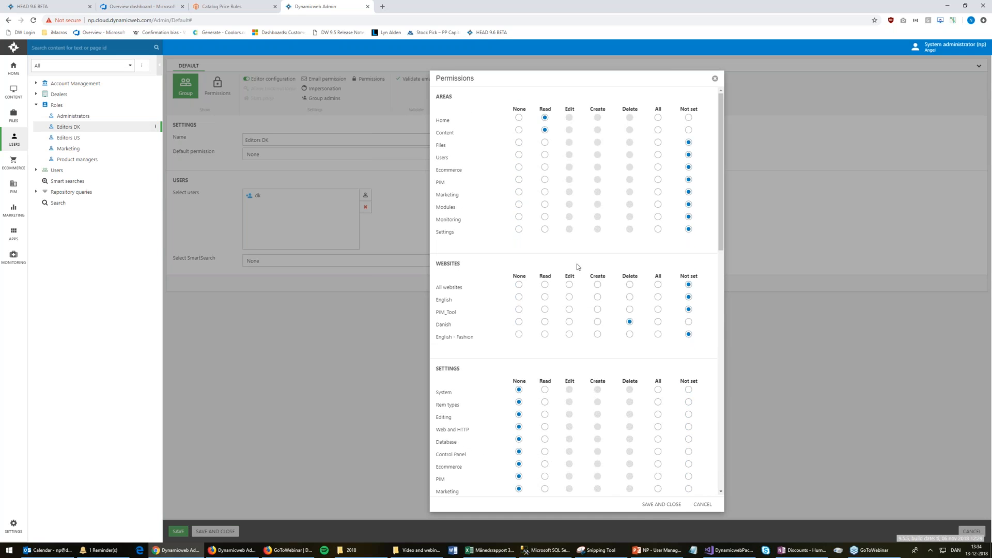
left_click(662, 505)
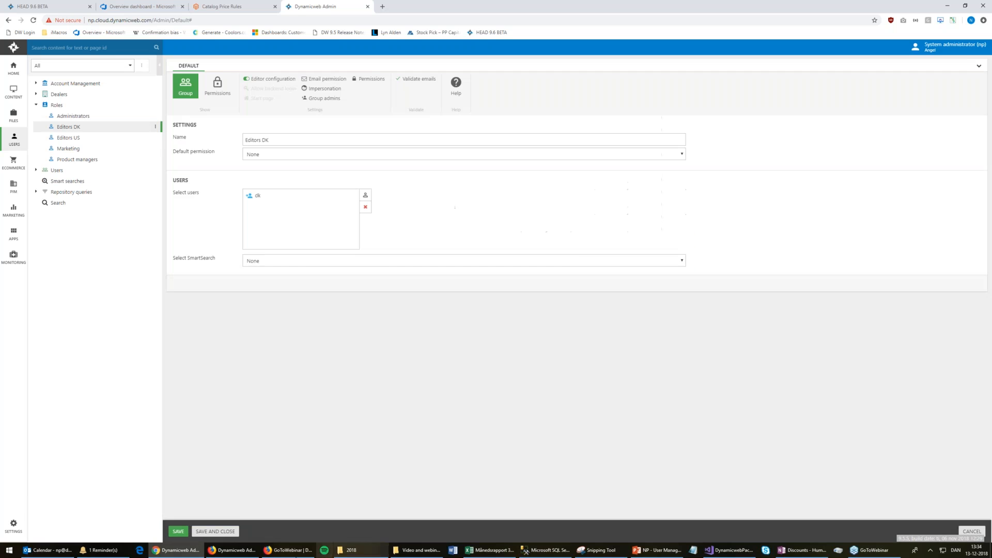
Compare the websites the Danish user can pick with those available to the administrator
left_click(233, 550)
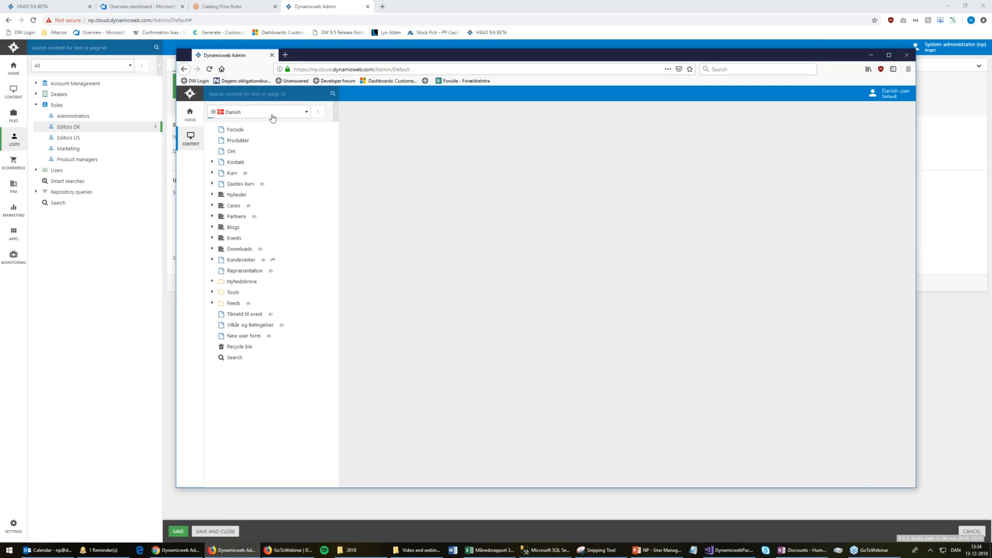
left_click(273, 119)
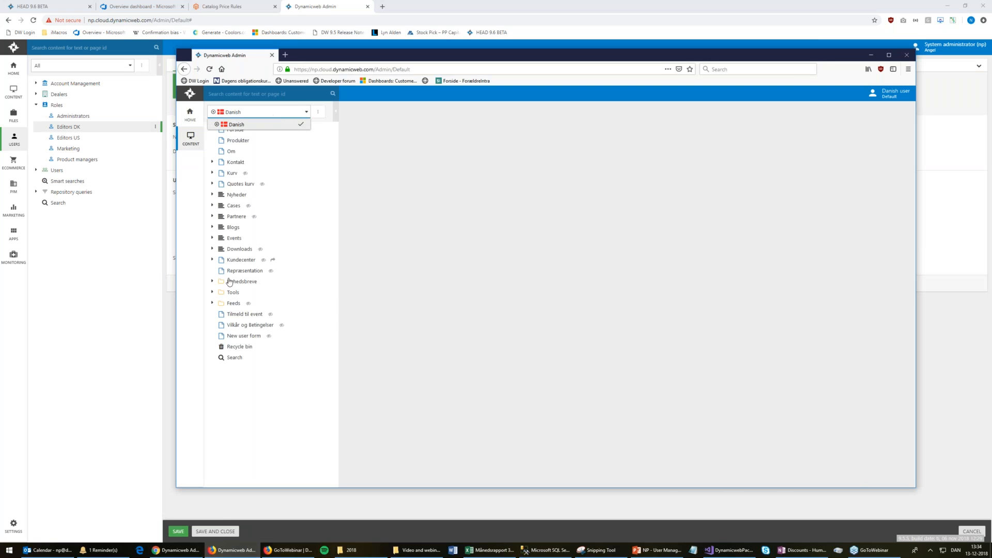
left_click(167, 552)
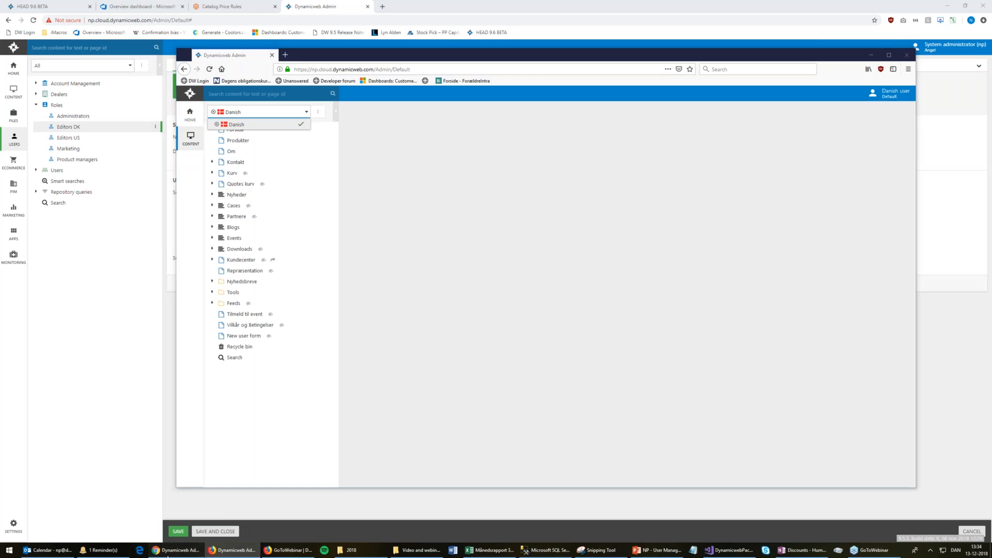
left_click(16, 86)
left_click(95, 66)
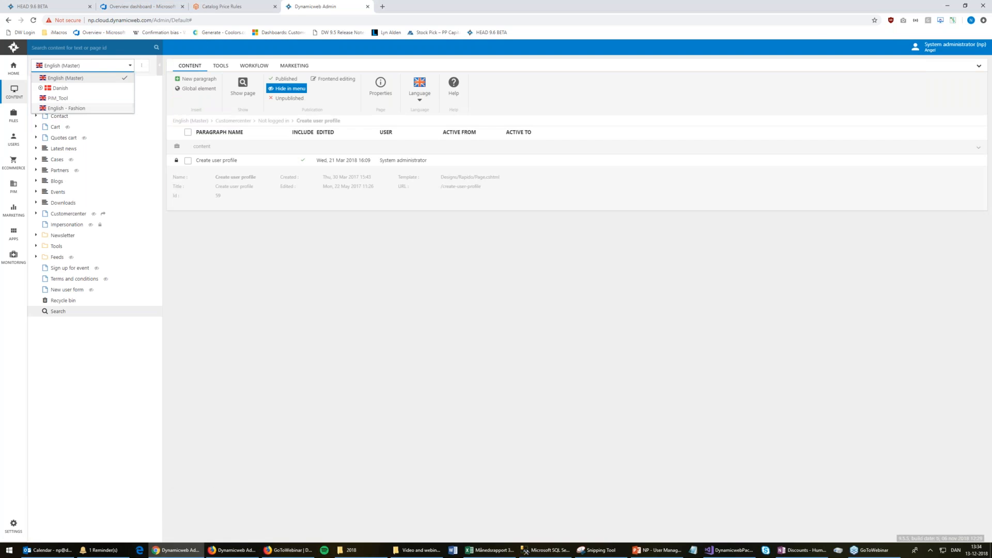
As the Danish user, view Produkter's permissions showing Editors DK inheriting Delete, then return to the administrator
left_click(231, 550)
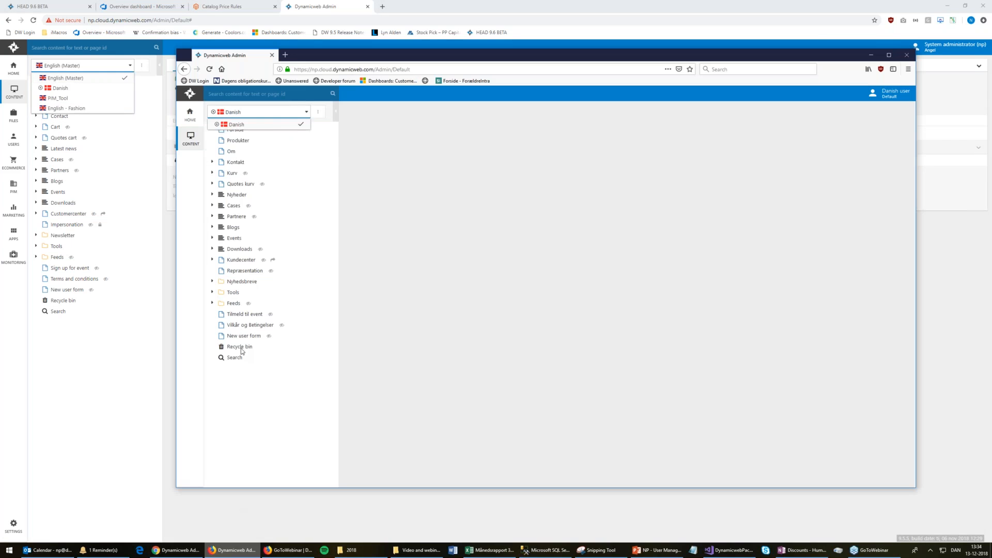
left_click(235, 140)
right_click(237, 140)
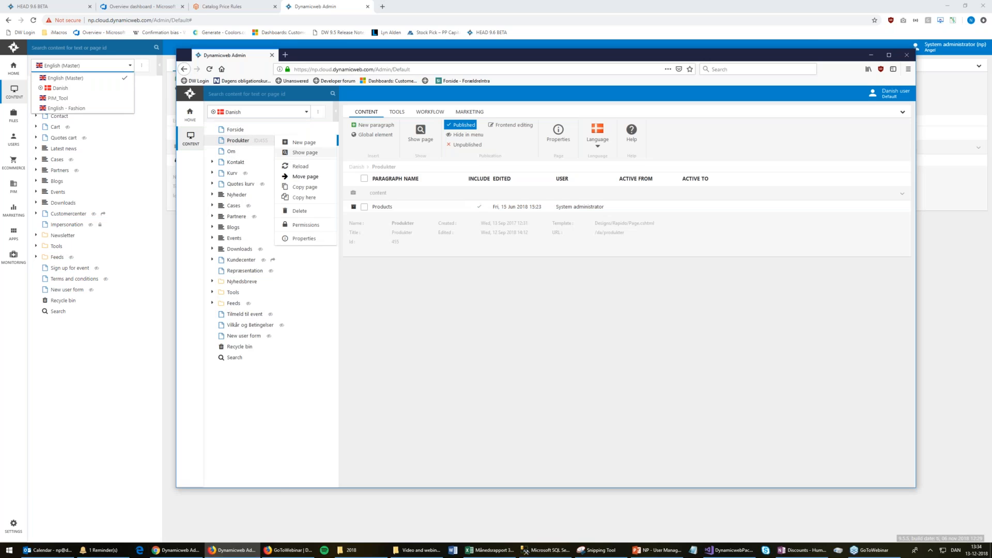
left_click(308, 227)
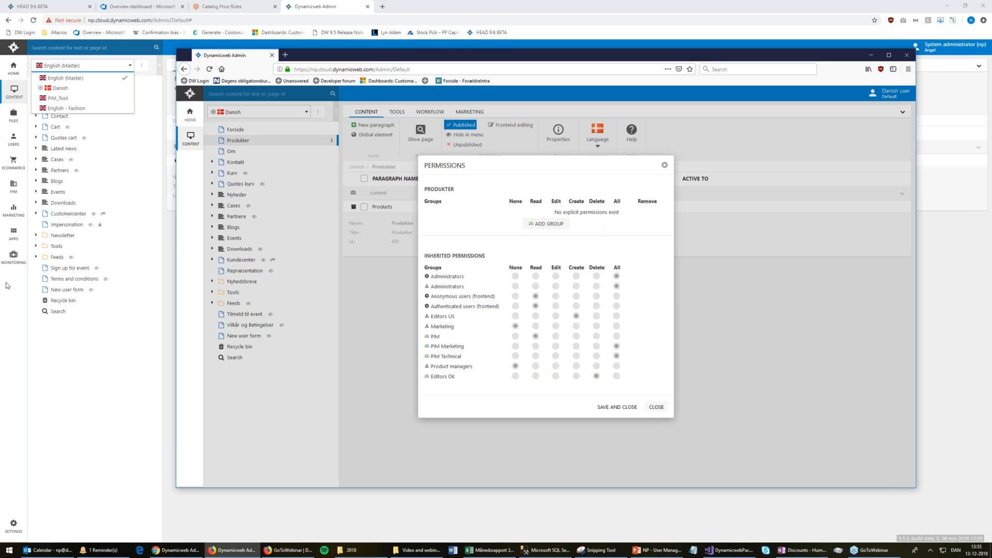
left_click(58, 367)
right_click(59, 93)
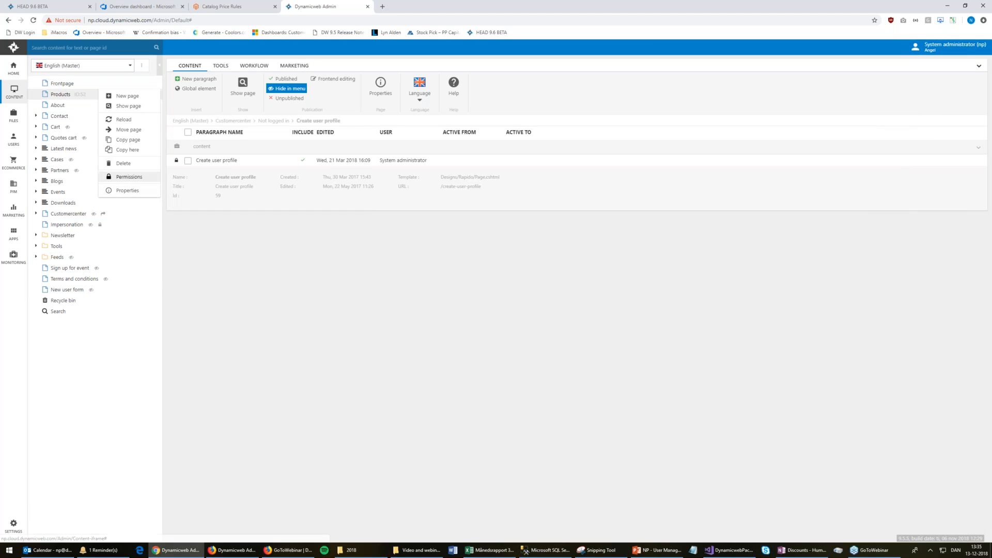
Add Editors DK to the English Products page permissions with Read access and save
left_click(129, 177)
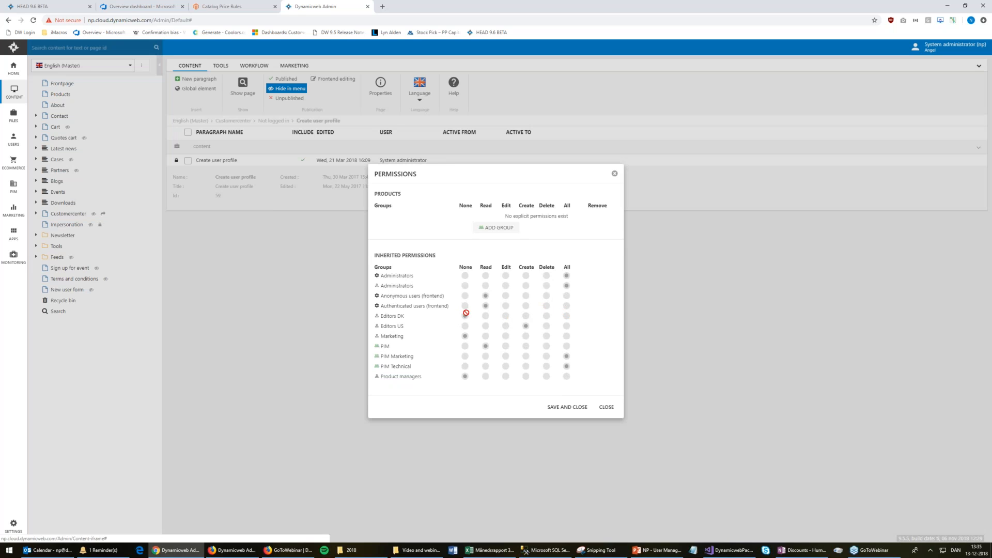
left_click(500, 228)
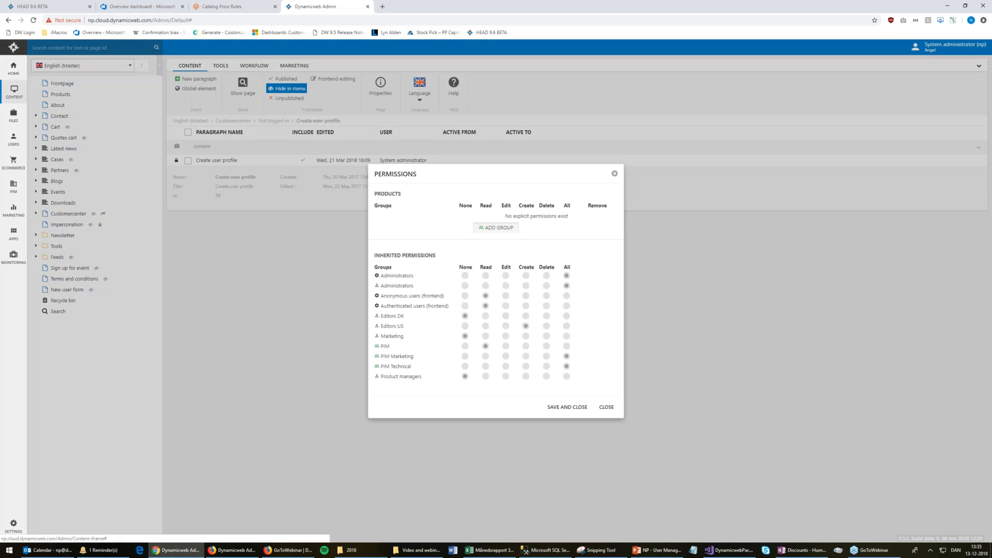
left_click(442, 290)
left_click(476, 284)
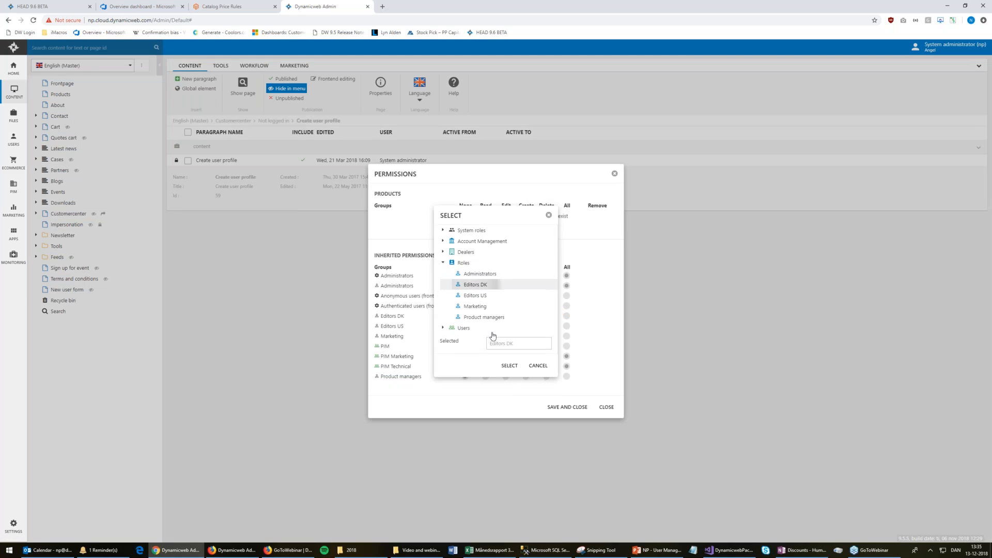
left_click(511, 366)
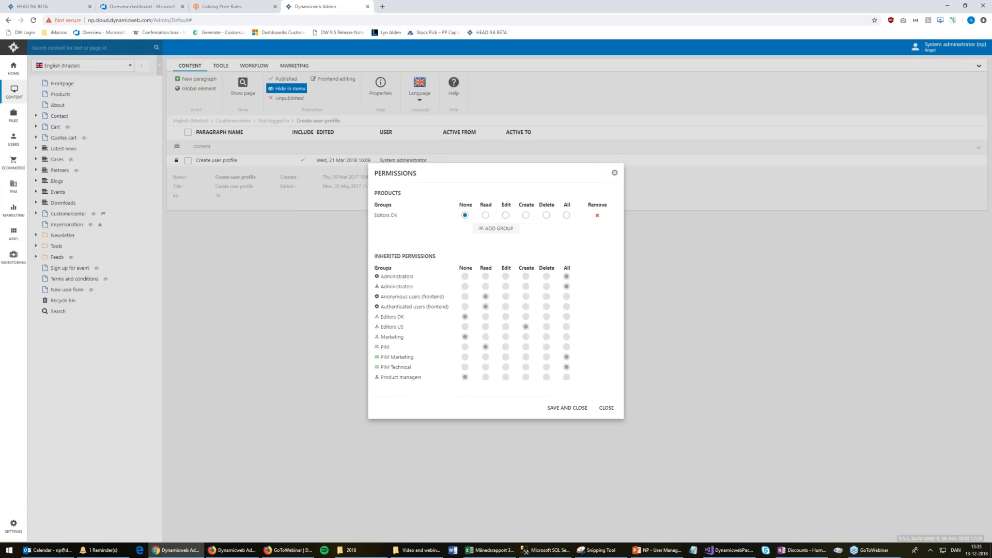
left_click(486, 216)
left_click(567, 408)
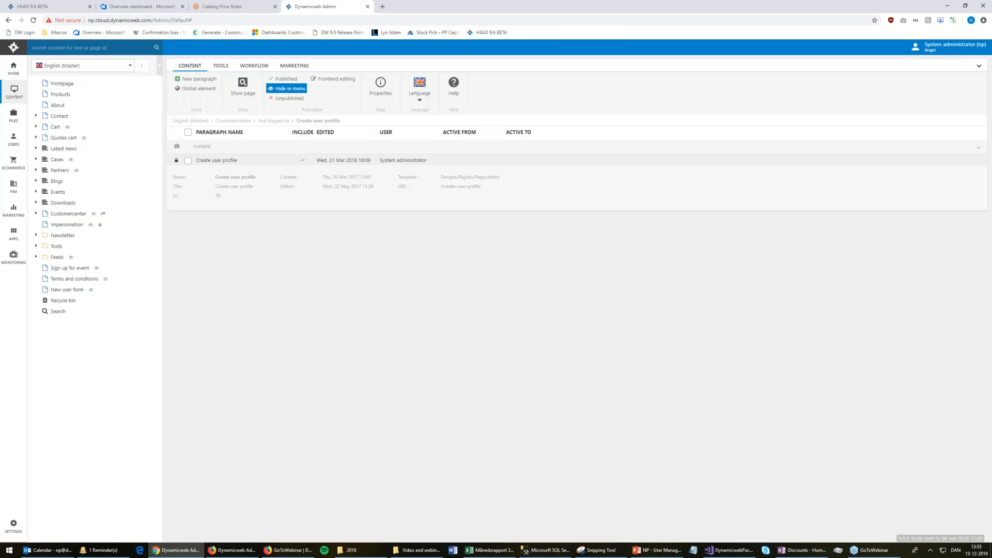
left_click(238, 549)
key("F5")
left_click(191, 139)
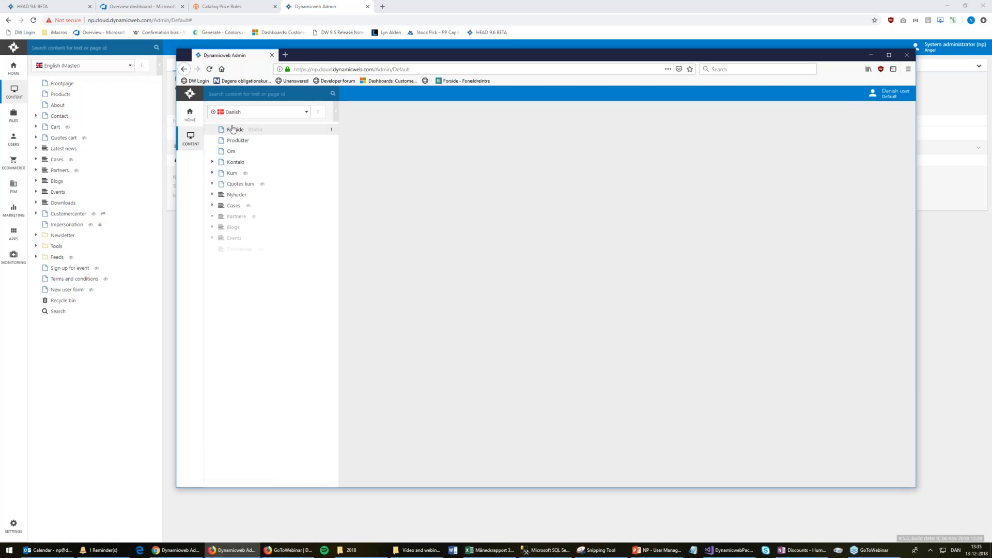
right_click(261, 140)
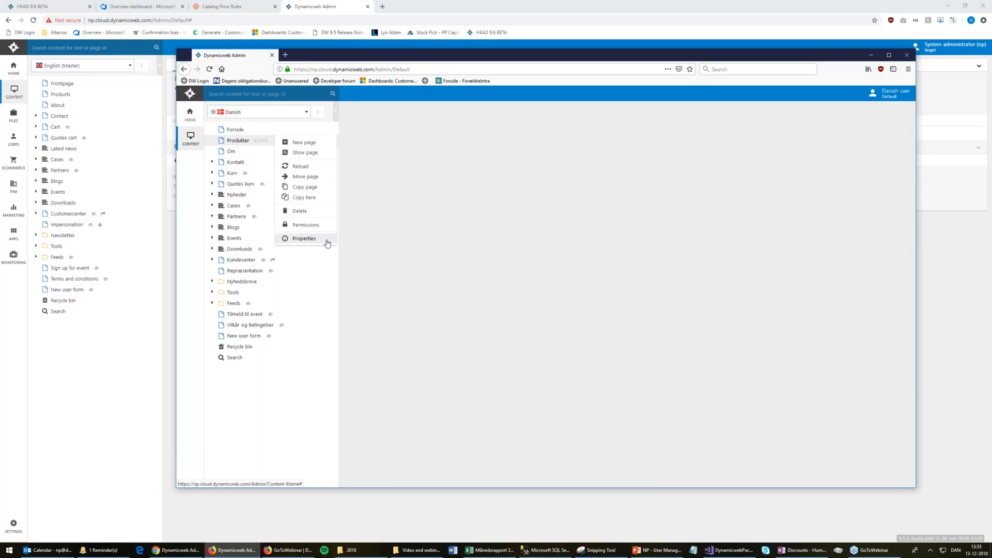
left_click(304, 239)
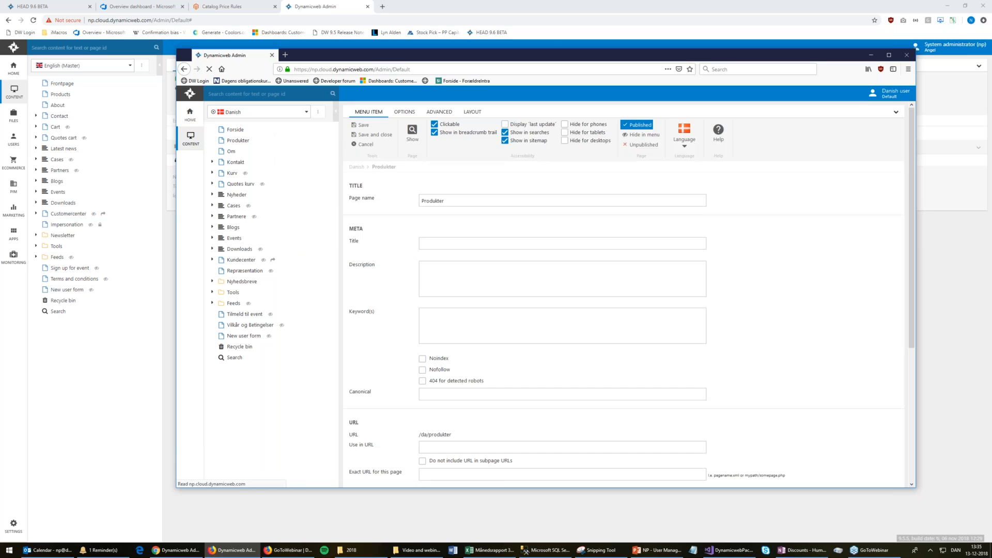
left_click(554, 205)
scroll(742, 428, "down", 5)
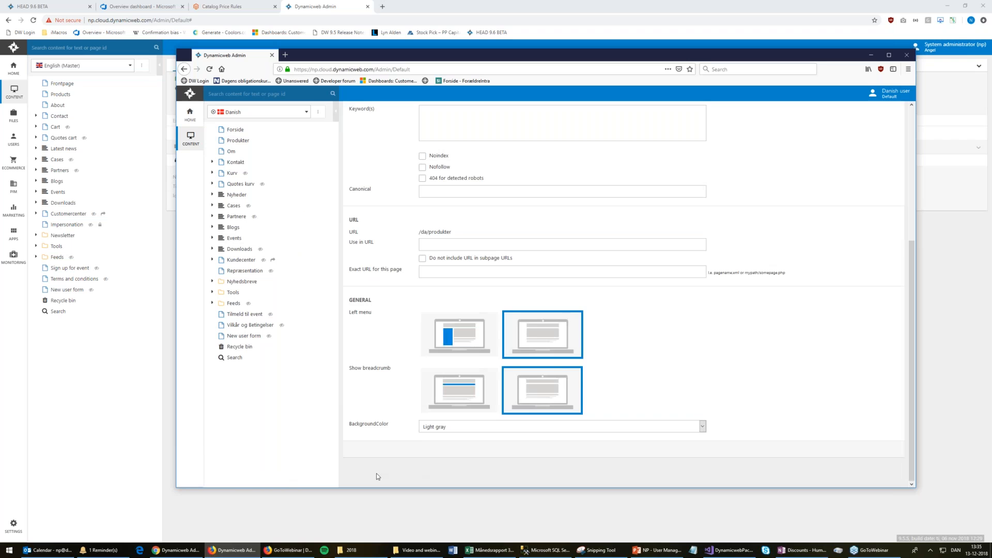
scroll(378, 477, "up", 5)
scroll(393, 475, "down", 5)
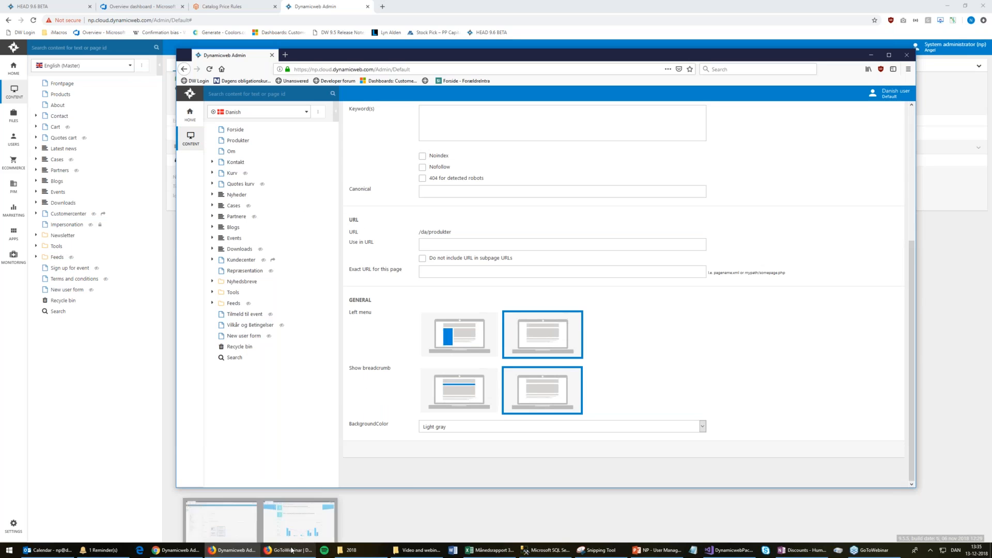
left_click(153, 389)
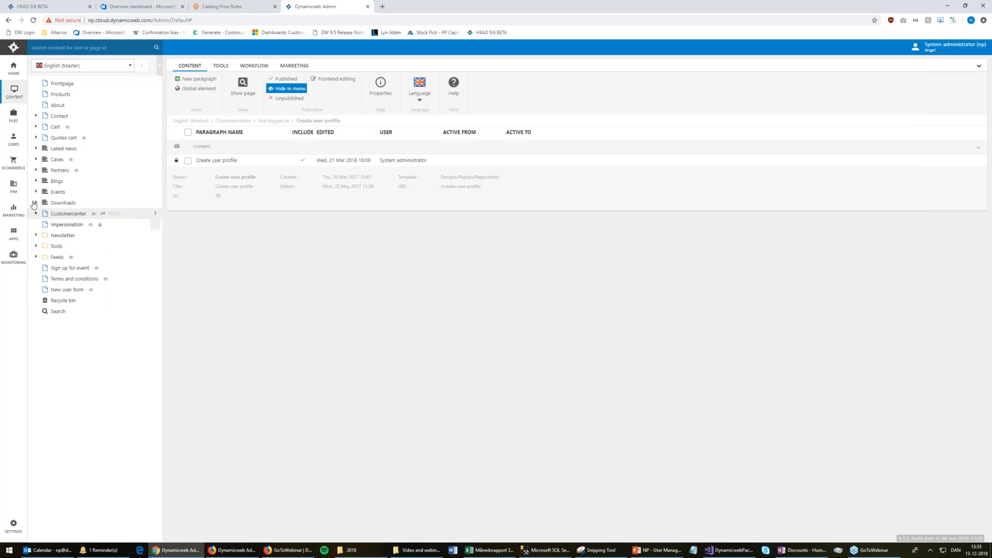
Open the Product managers role for editing in user management
left_click(14, 140)
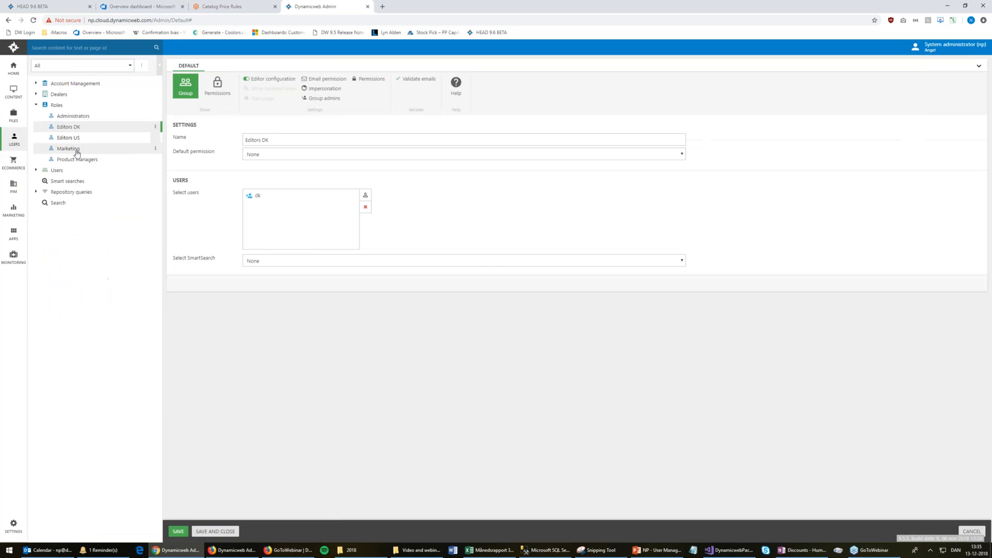
left_click(77, 160)
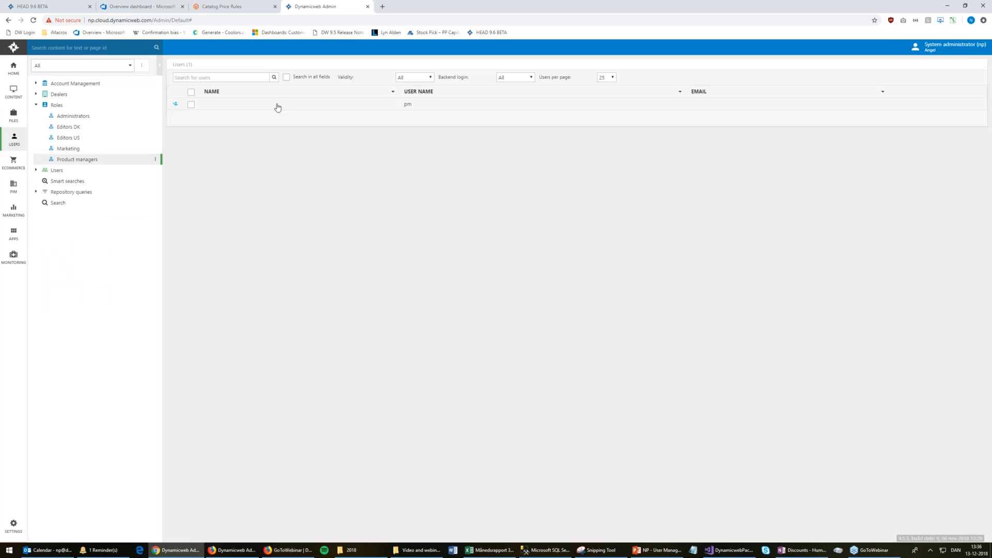
right_click(78, 159)
left_click(121, 162)
Review and save the role's shop and language permissions, then open its only user's details
left_click(217, 85)
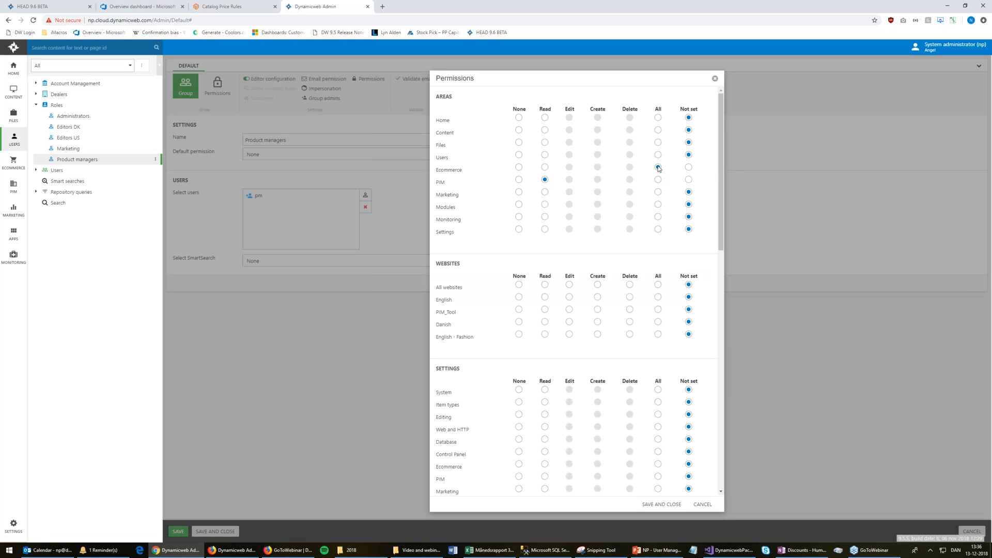
scroll(661, 187, "down", 9)
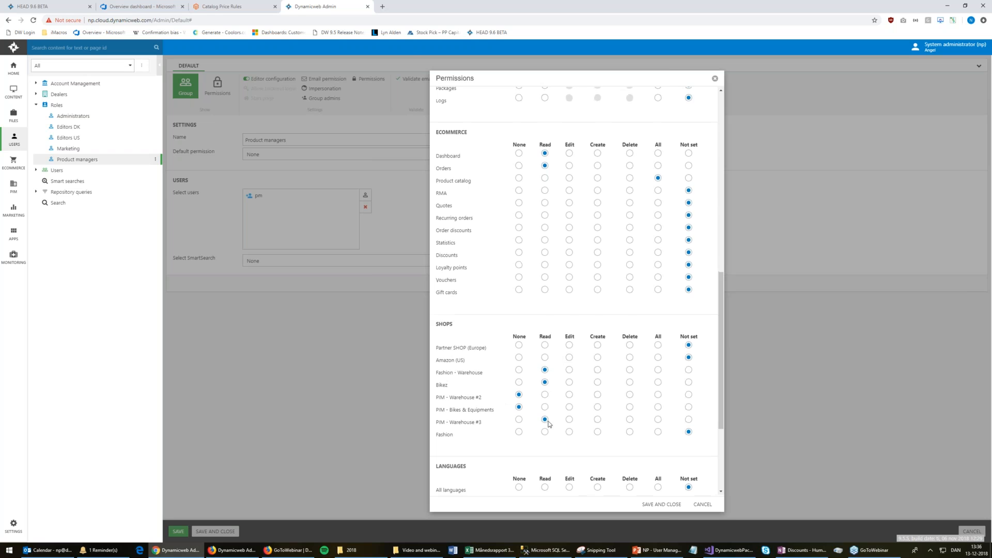
scroll(544, 424, "down", 3)
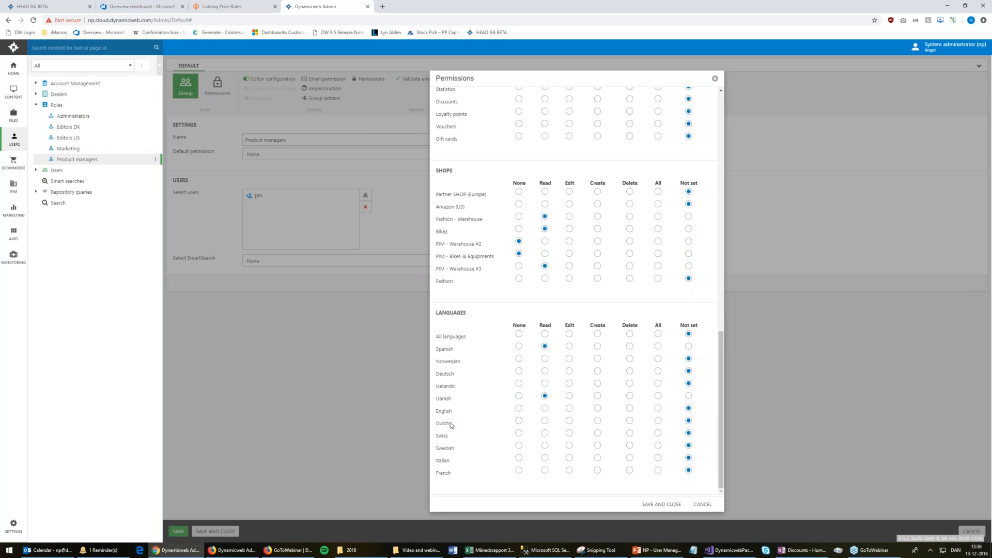
left_click(666, 505)
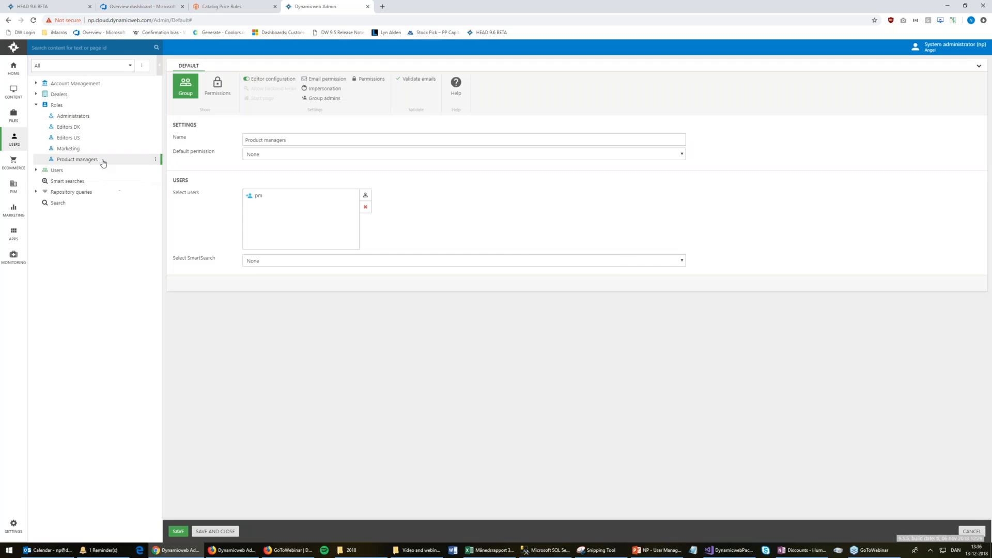
left_click(75, 159)
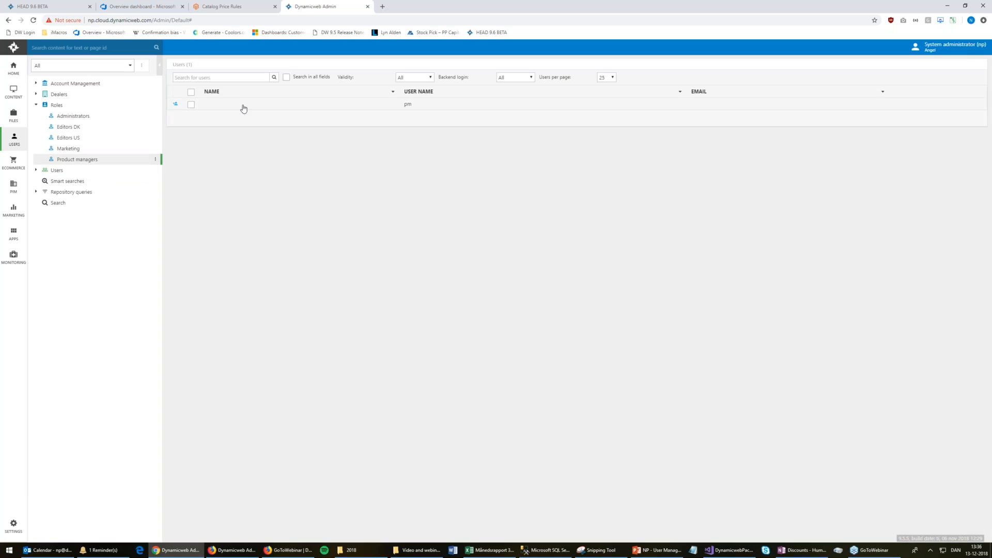
left_click(243, 105)
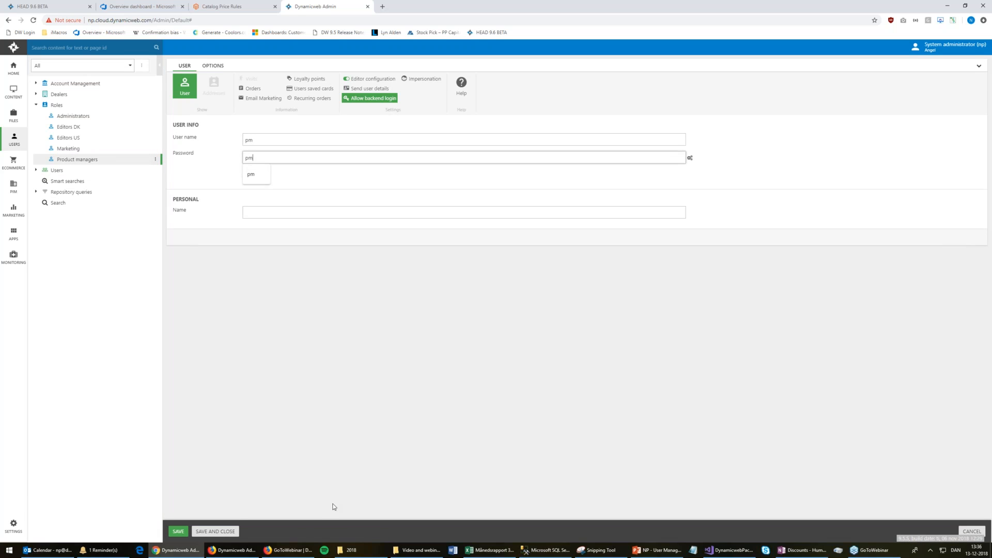
In Firefox, sign out the Danish user and log in as the pm user
left_click(248, 551)
left_click(890, 94)
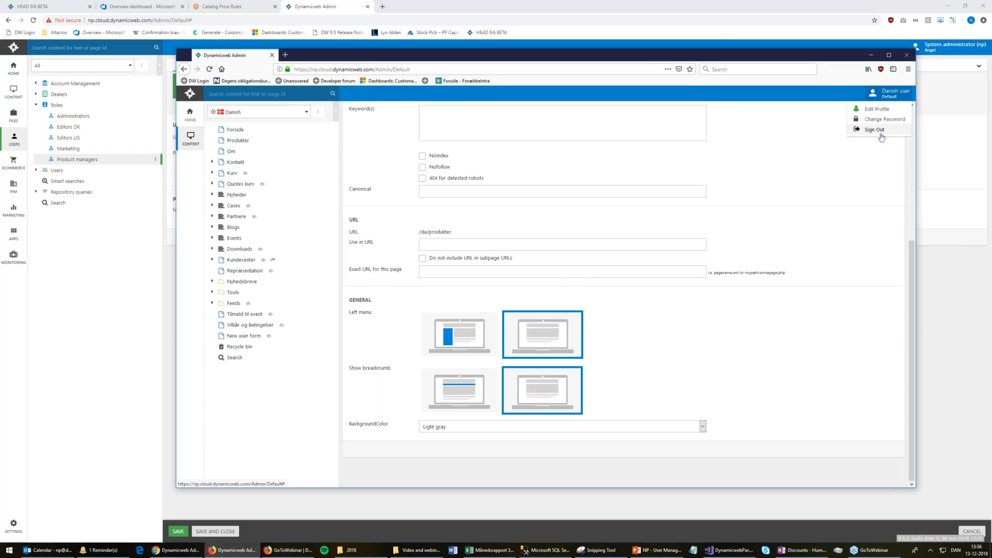
left_click(880, 132)
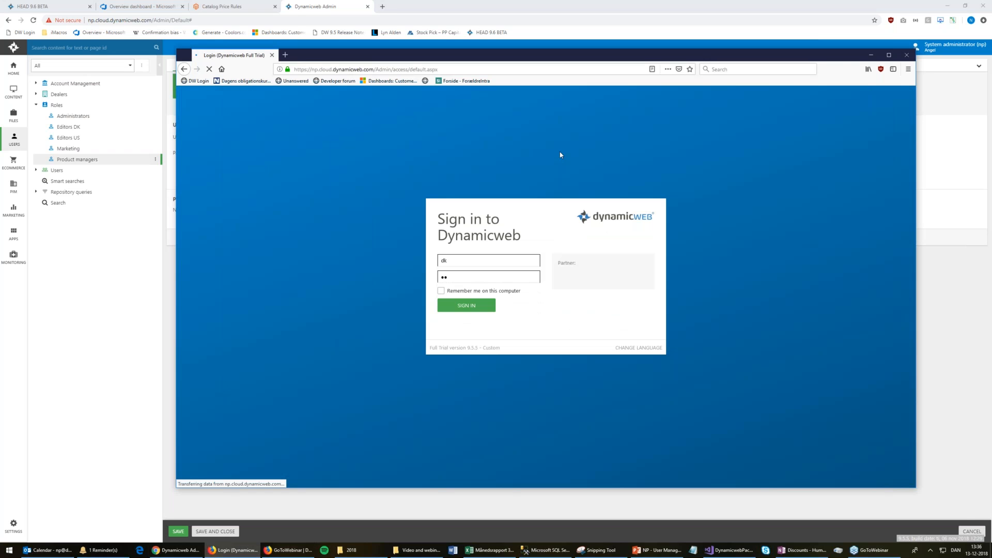
left_click(486, 262)
type("pm")
key("Tab")
type("pm")
key("Return")
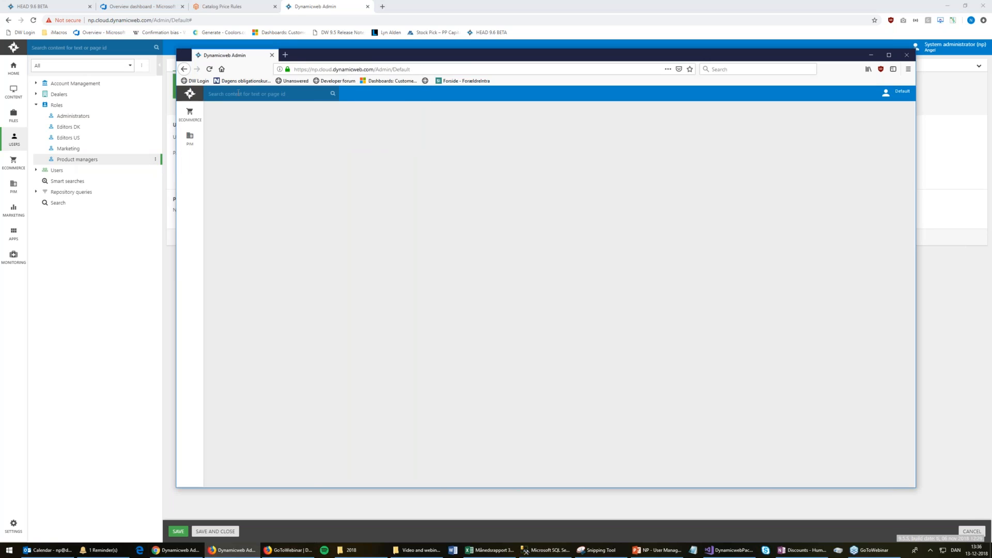
Confirm the product manager's Ecommerce shop list shows only Bikez and Fashion, then return to the administrator's Ecommerce
left_click(190, 113)
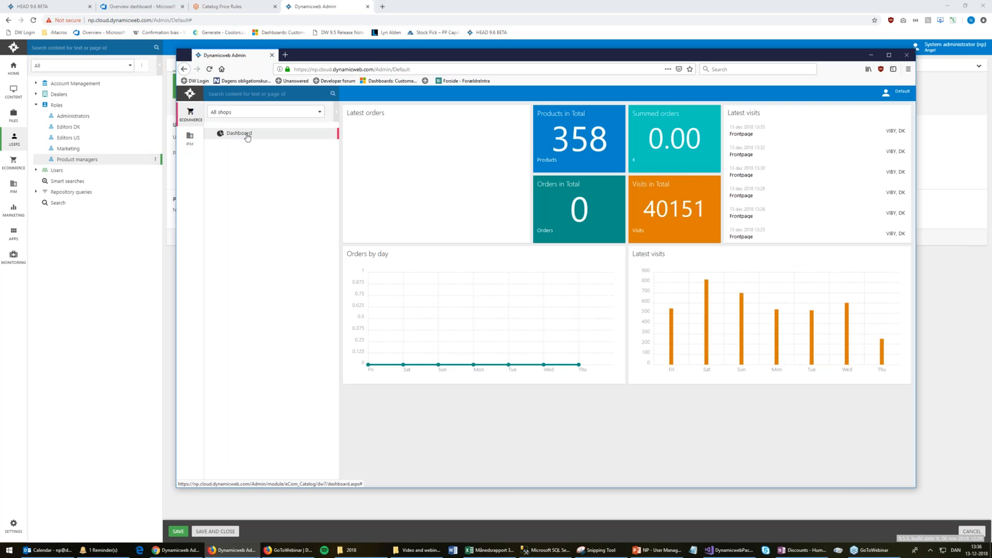
left_click(266, 114)
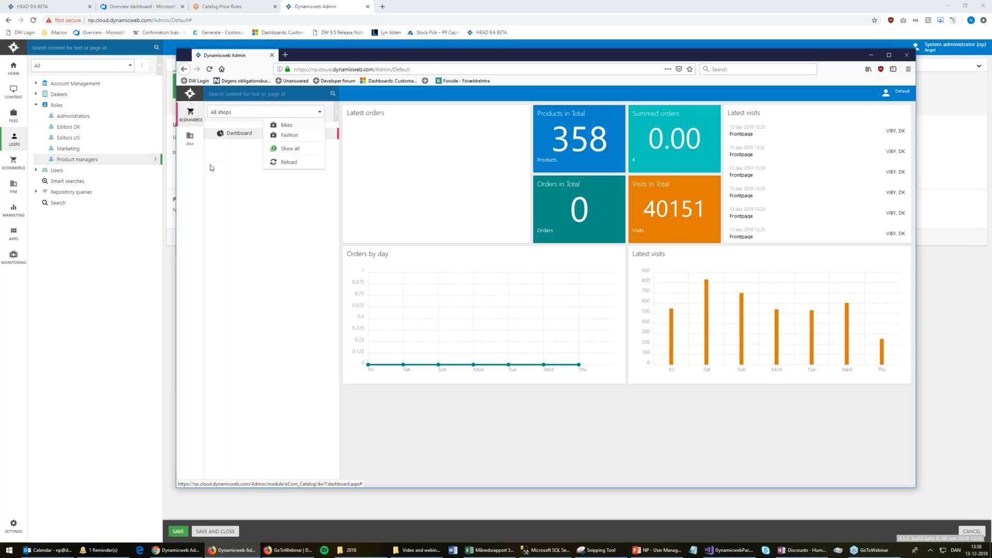
left_click(206, 163)
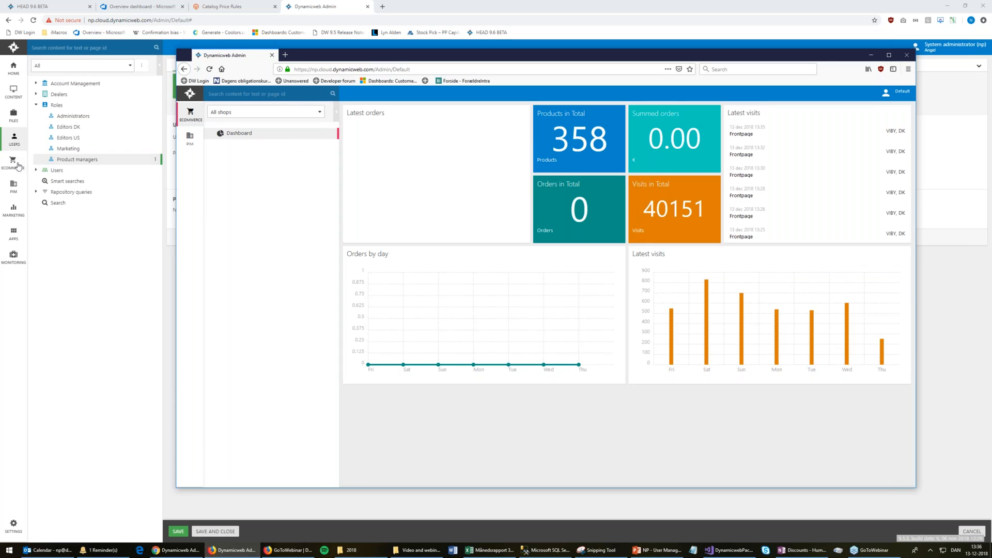
left_click(19, 164)
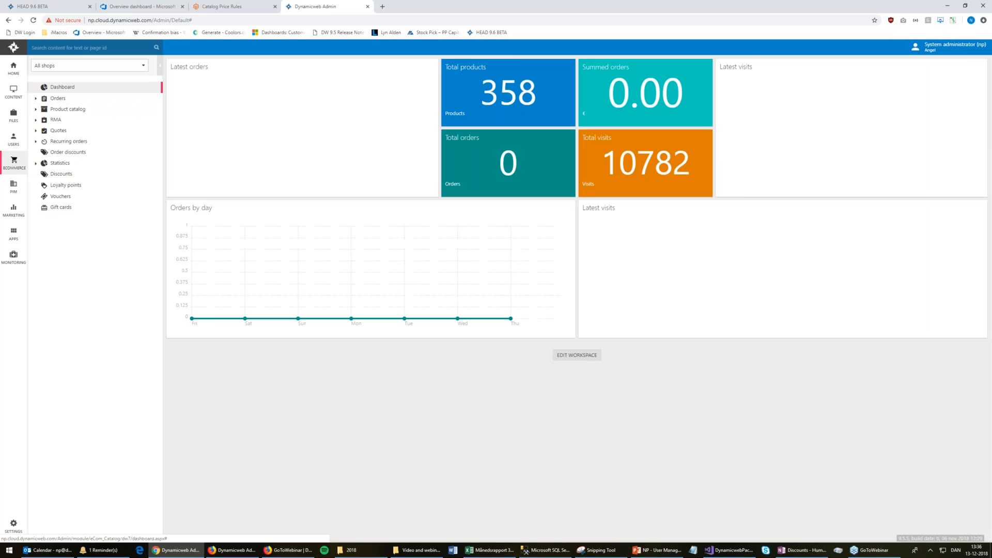
Check the administrator's All shops list, then open Settings > Ecommerce > Internationalization > Language
left_click(103, 66)
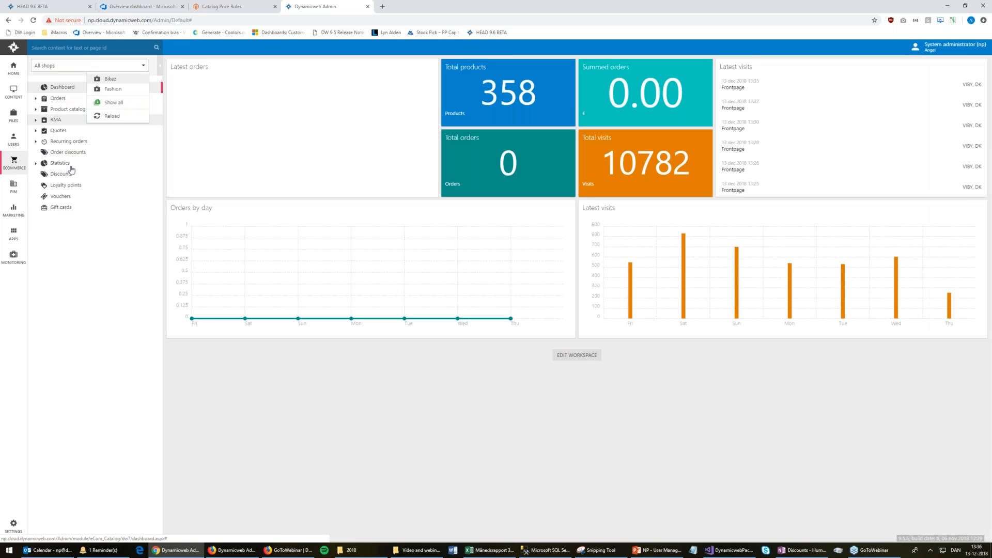
left_click(36, 110)
left_click(35, 110)
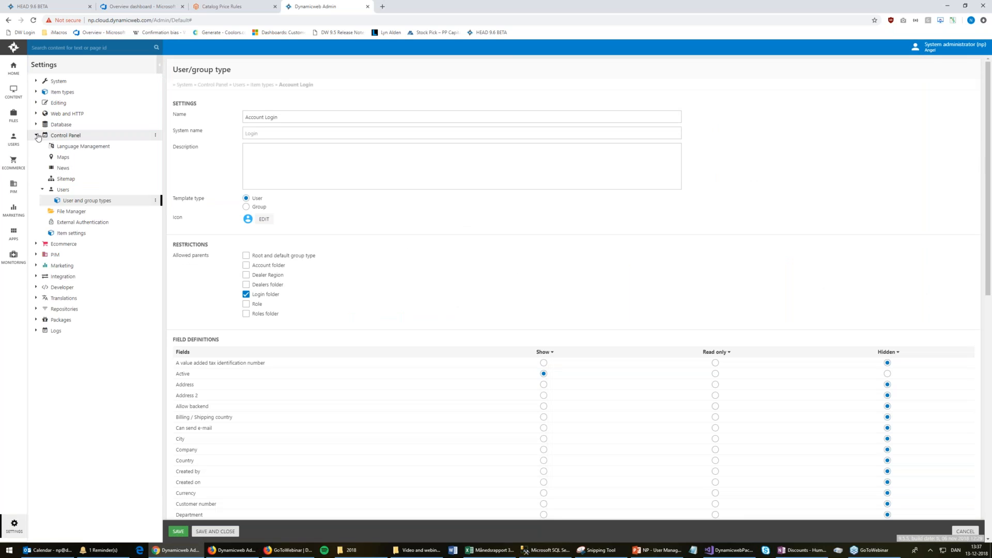
left_click(35, 135)
left_click(36, 147)
left_click(42, 157)
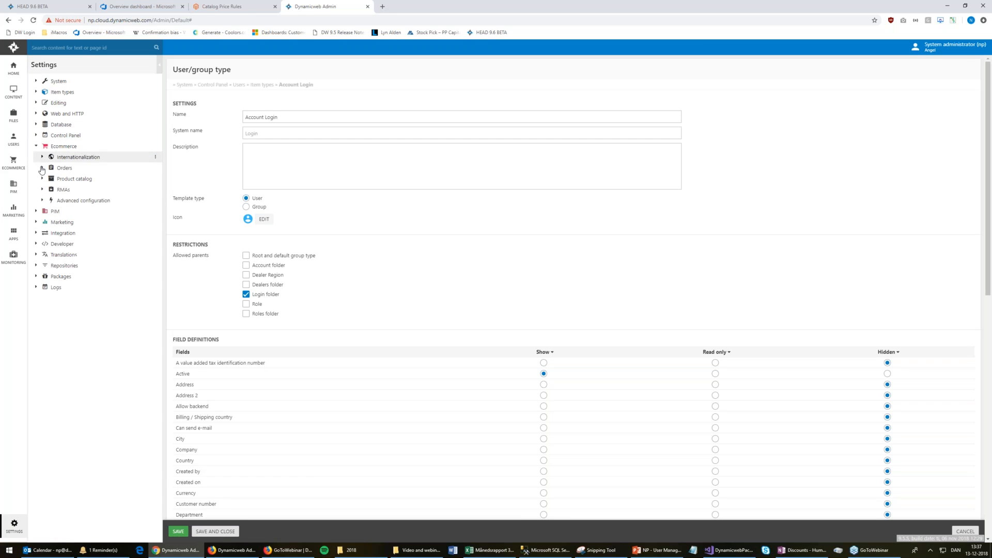
left_click(86, 180)
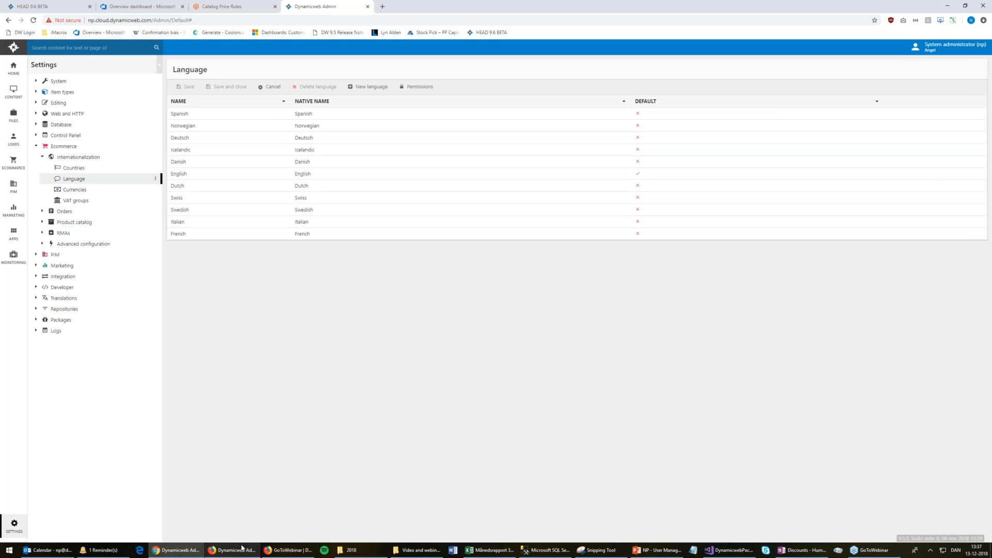
left_click(242, 549)
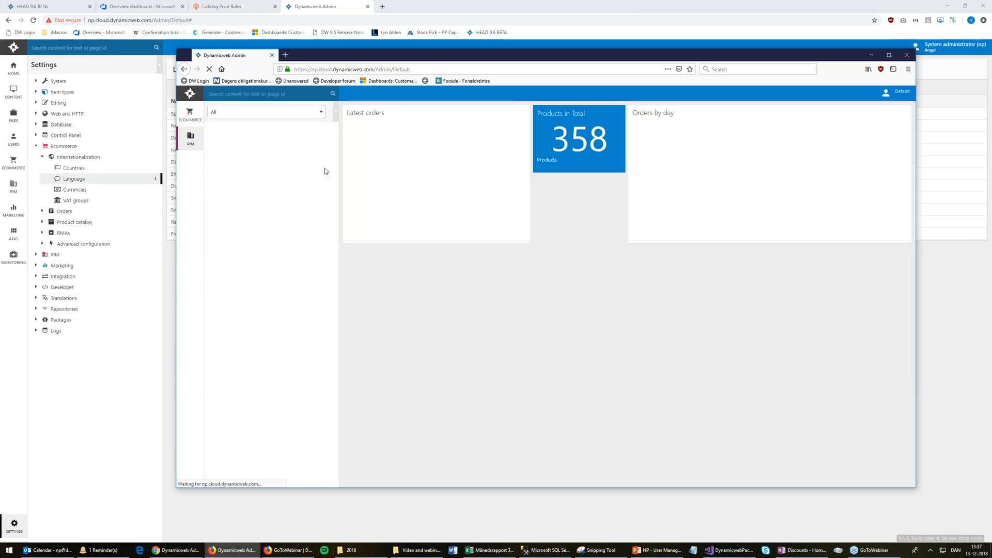
As product manager, expand PIM Warehouses > Fashion - Warehouse > Women, which holds no products
left_click(212, 130)
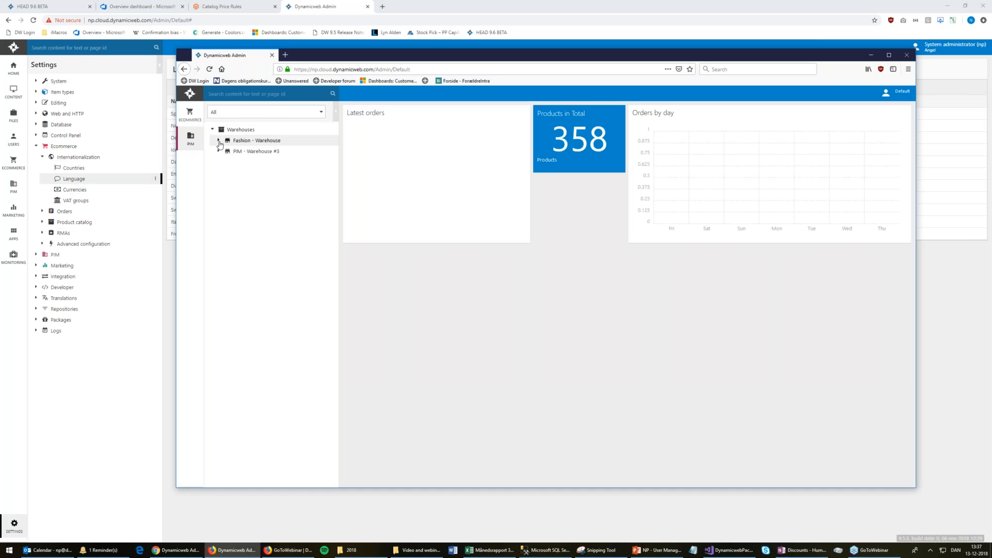
left_click(218, 140)
left_click(260, 154)
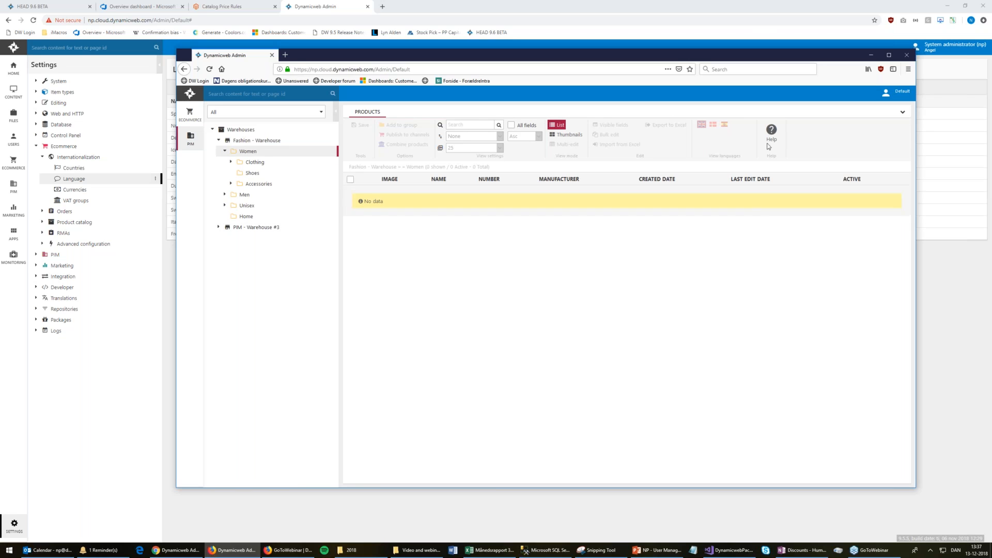
double_click(608, 144)
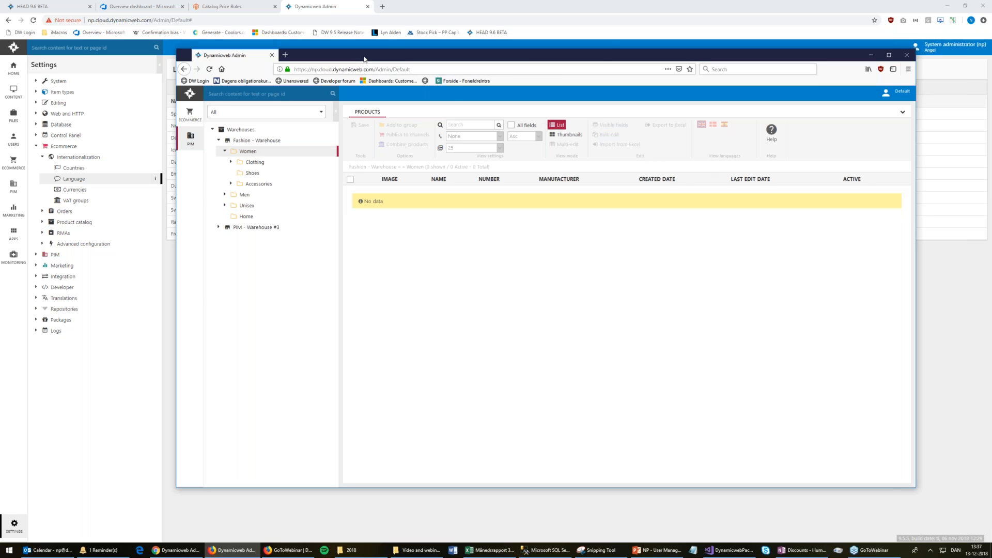
left_click_drag(461, 55, 635, 75)
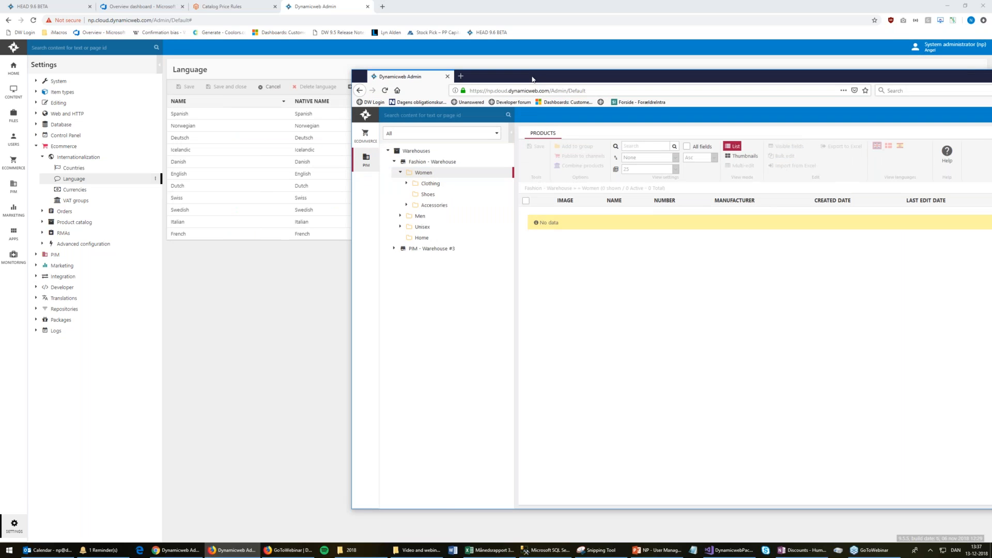
As administrator, open PIM Fashion - Warehouse > Women and show its products in Multi-edit view
left_click(19, 190)
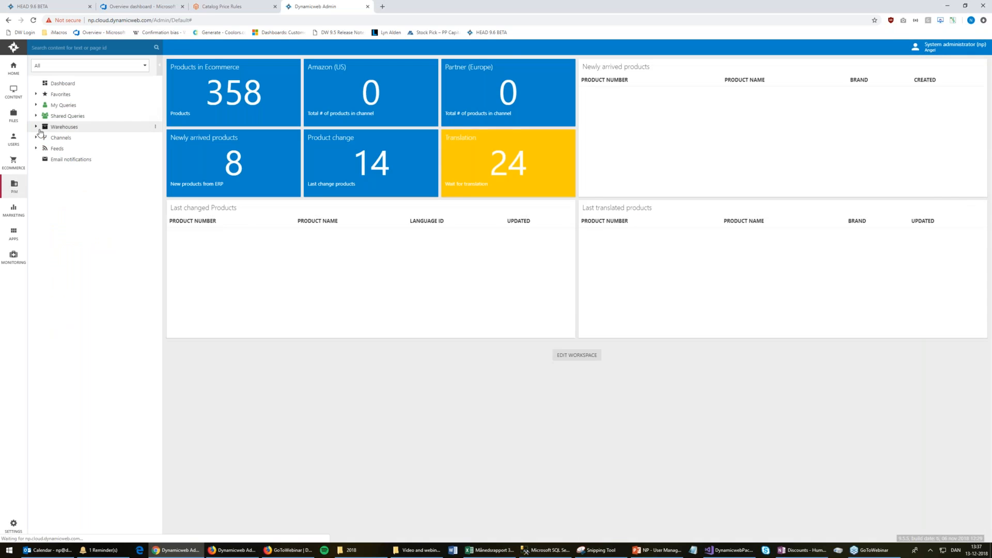
left_click(36, 127)
left_click(43, 138)
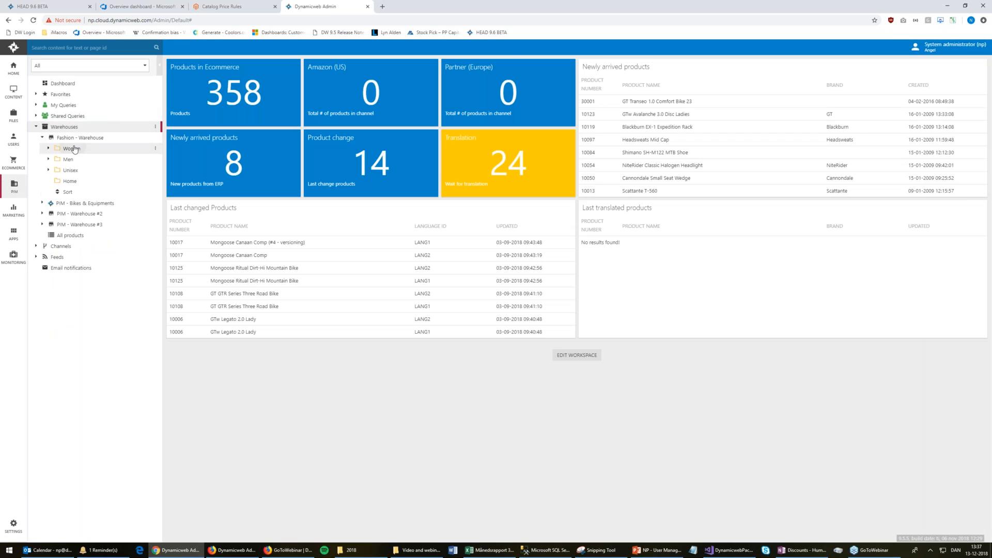
left_click(74, 149)
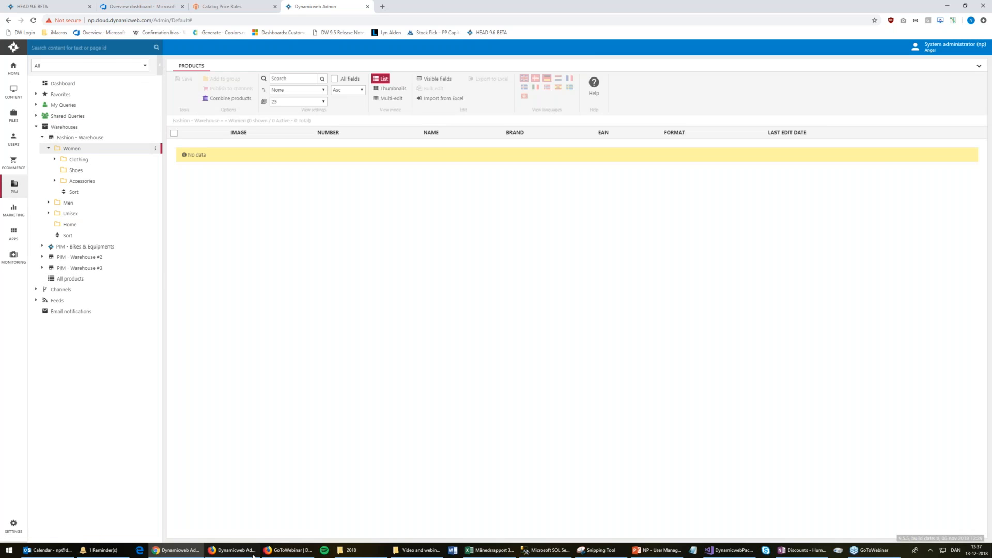
left_click(253, 556)
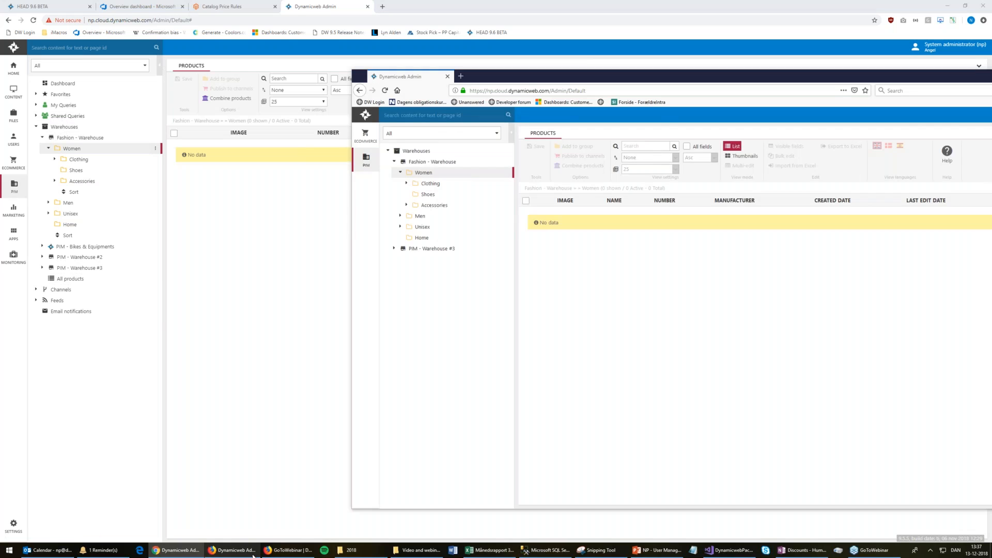
left_click(236, 555)
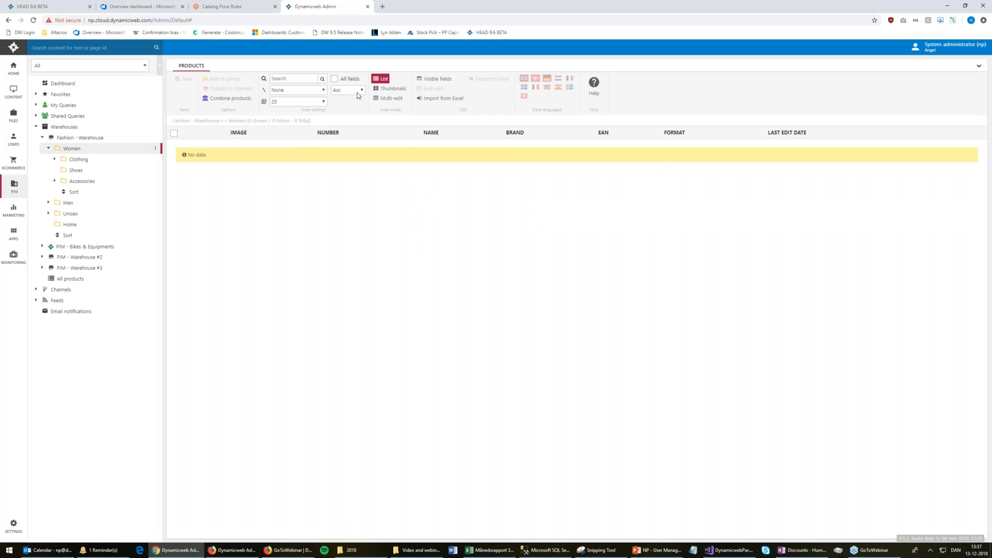
left_click(389, 98)
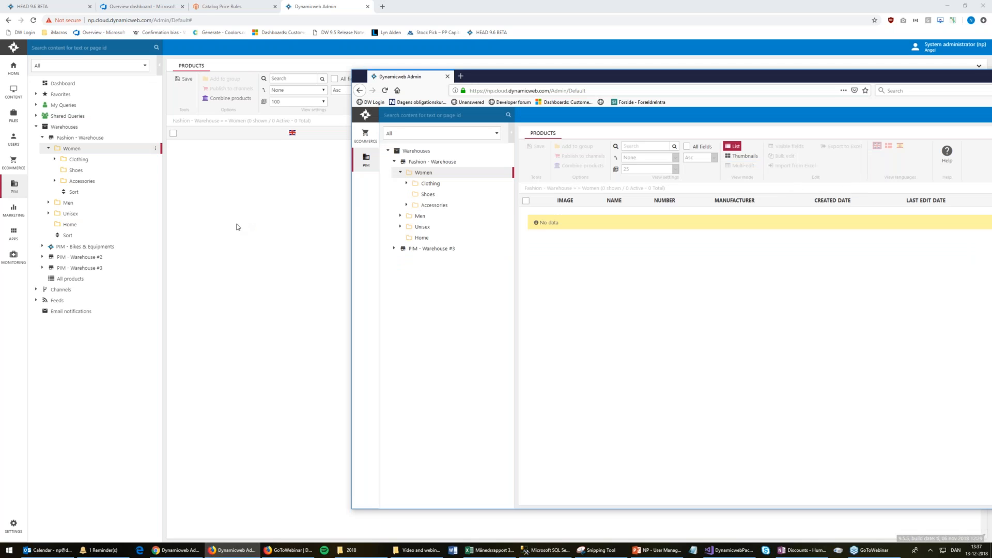
left_click(17, 142)
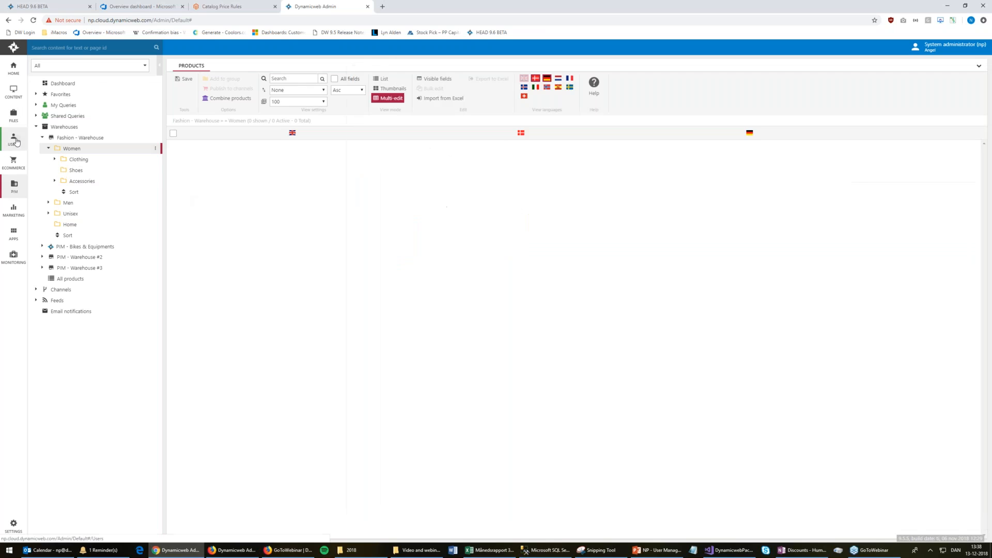
right_click(121, 116)
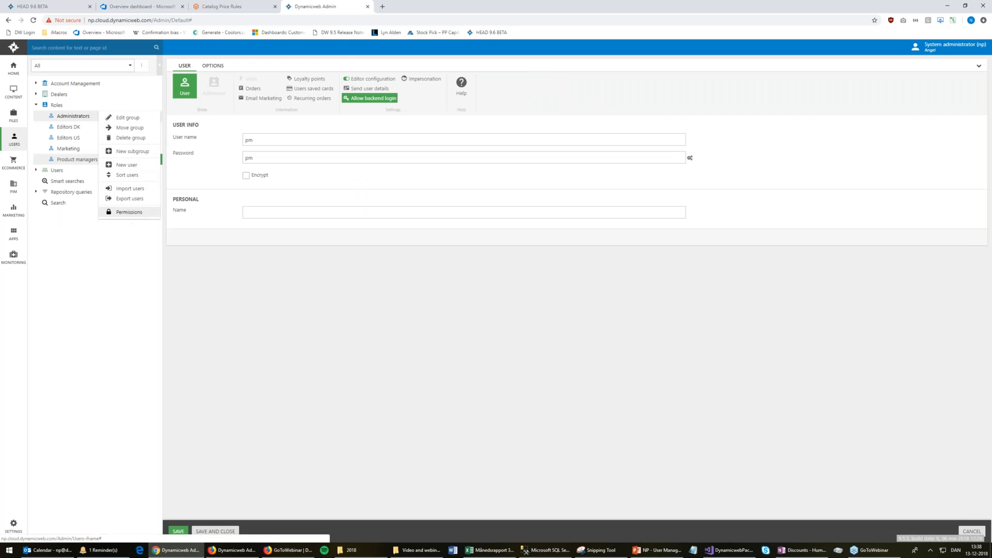
left_click(129, 212)
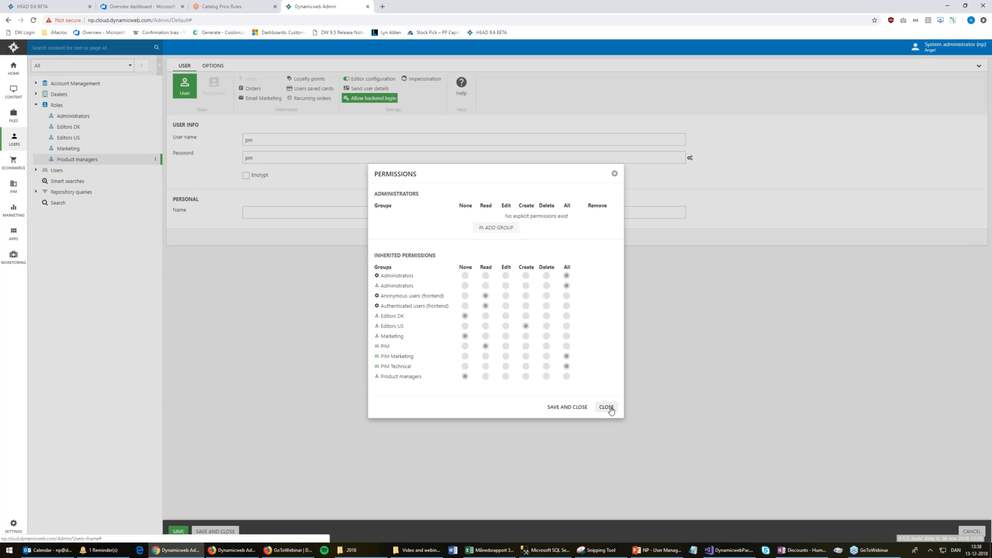
left_click(607, 407)
left_click(14, 92)
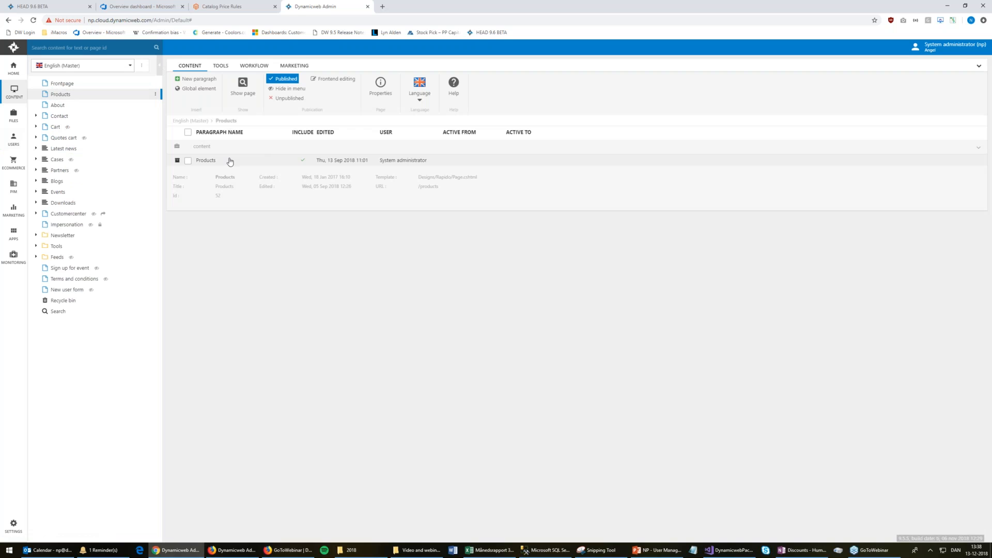
right_click(229, 159)
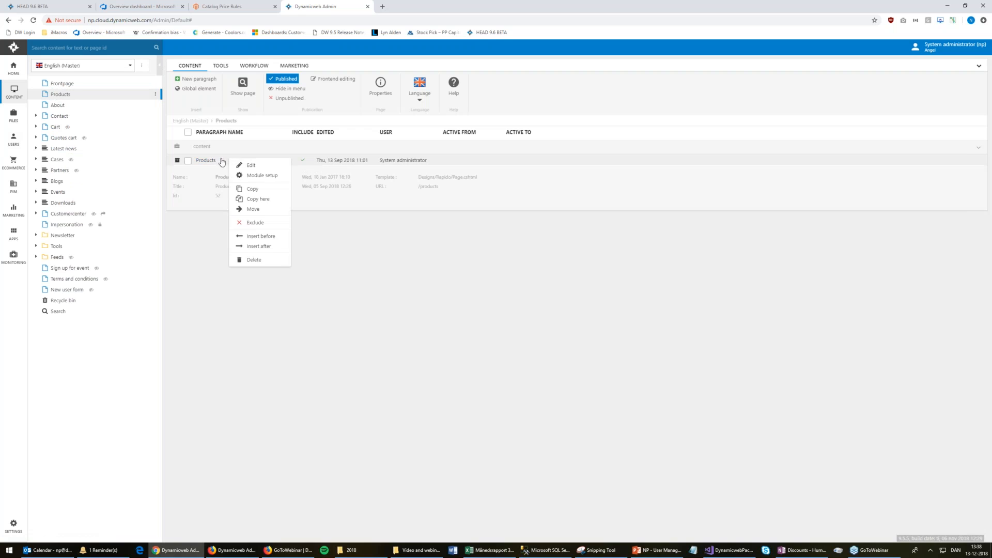
left_click(213, 161)
left_click(206, 161)
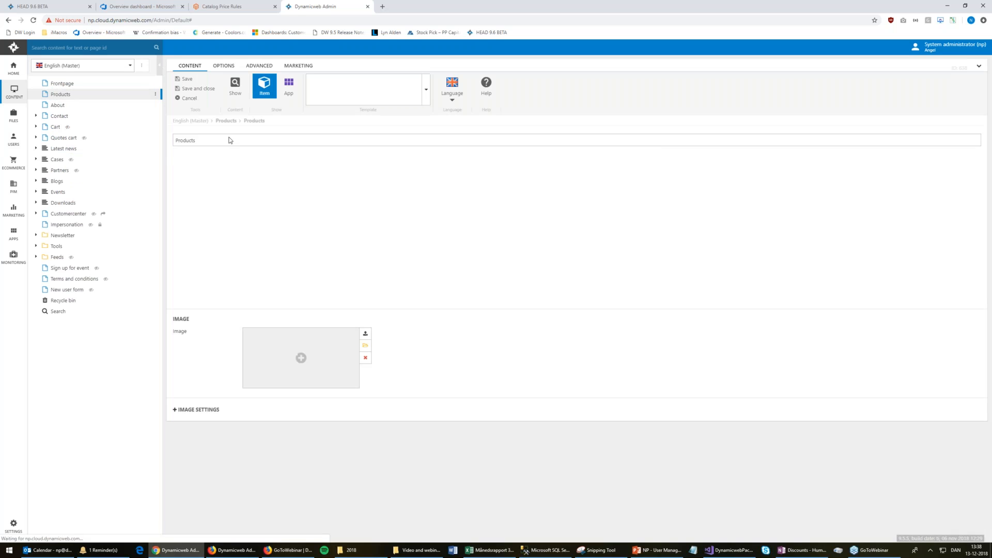
left_click(260, 66)
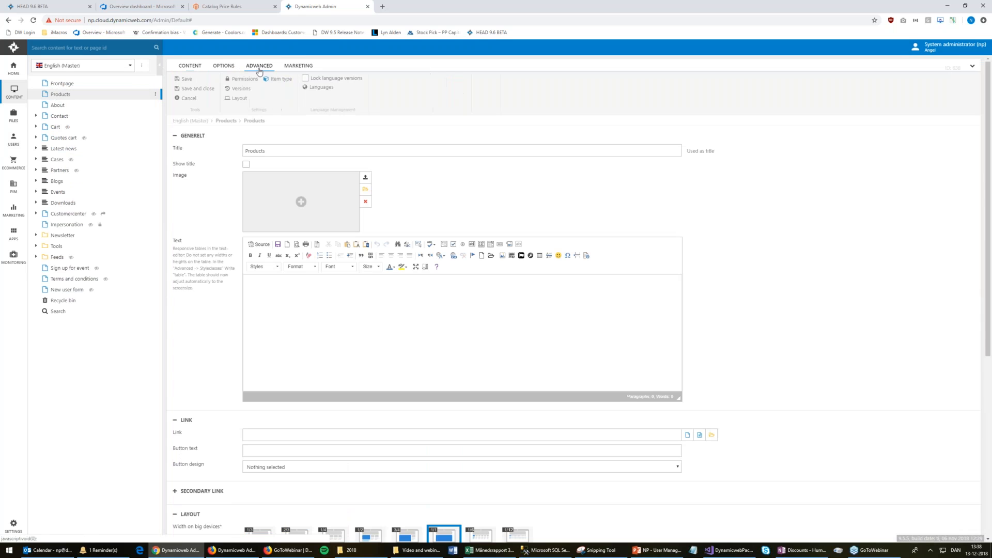
left_click(245, 79)
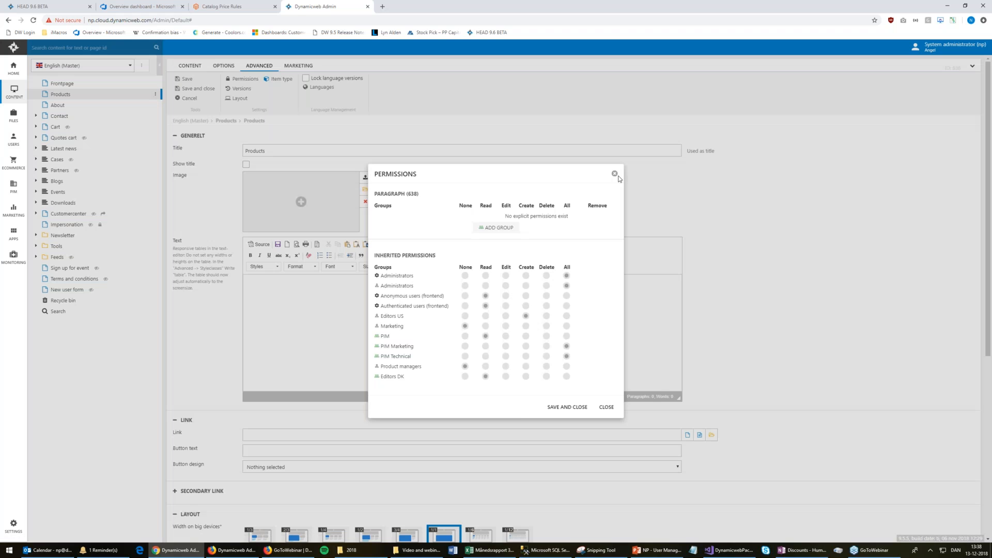
left_click(186, 99)
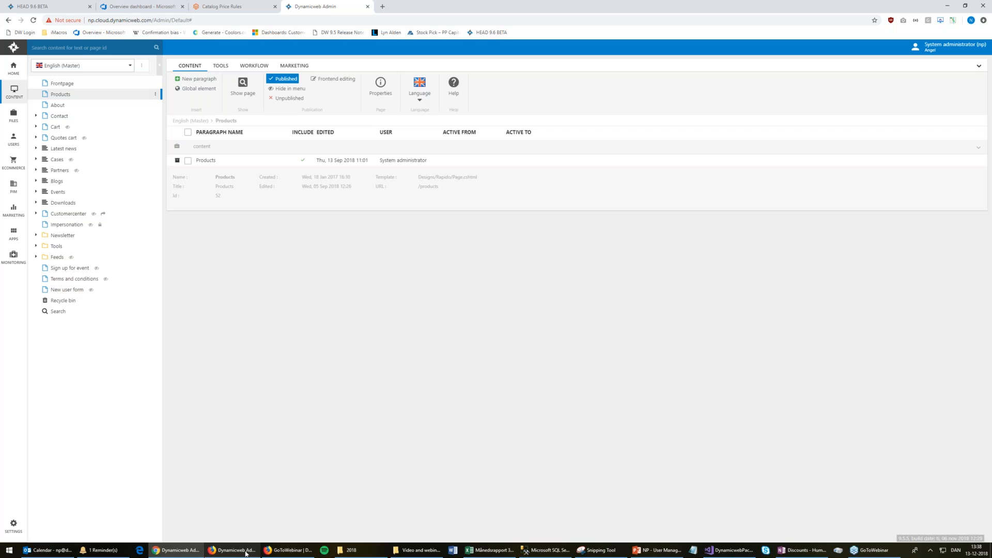
mouse_move(246, 553)
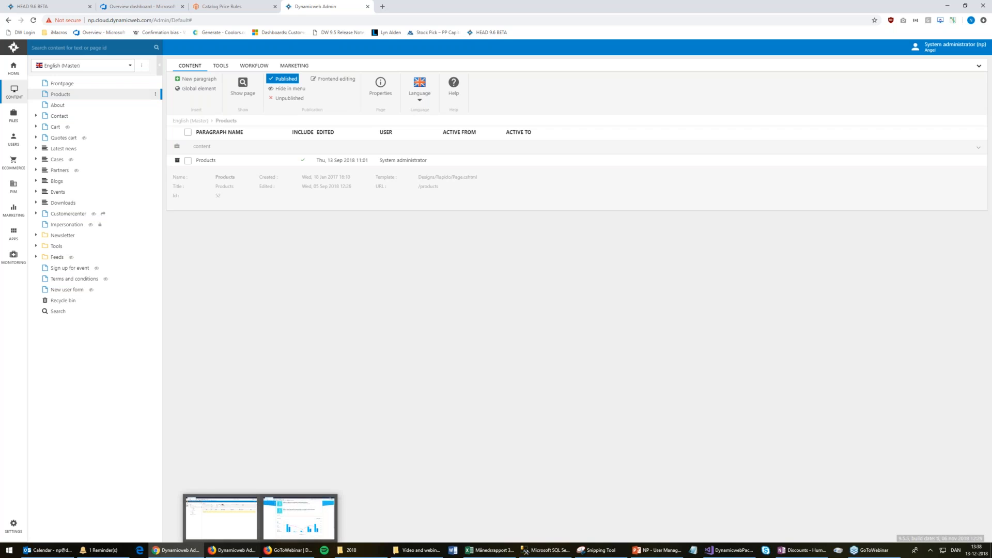
Edit the Editors DK role to give Read permission on Settings System and Ecommerce, then save
left_click(13, 138)
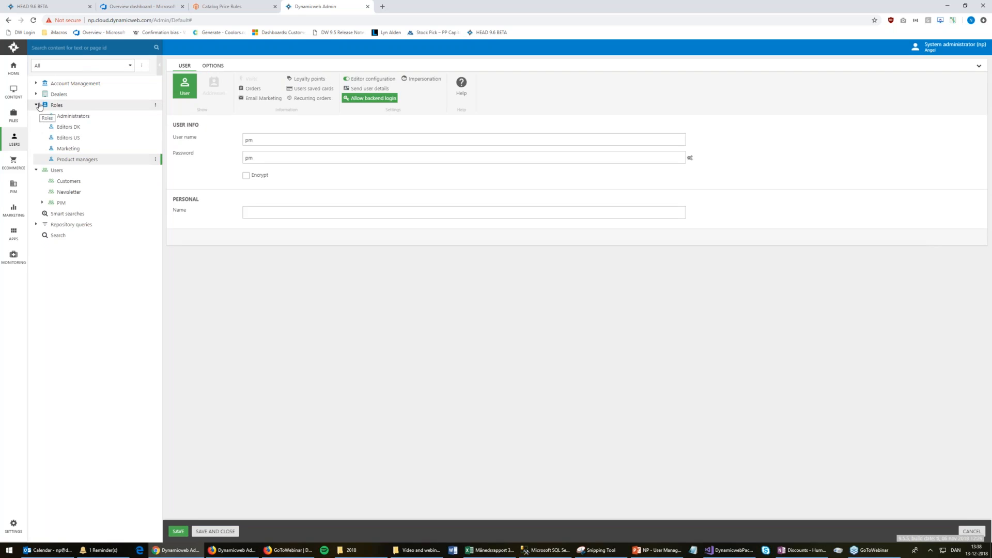
left_click(69, 127)
left_click(155, 127)
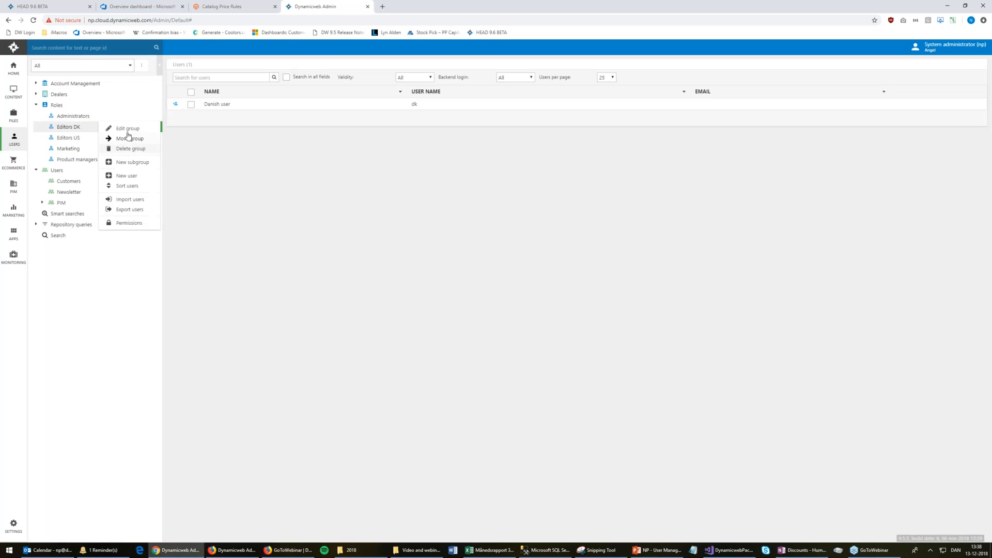
left_click(128, 129)
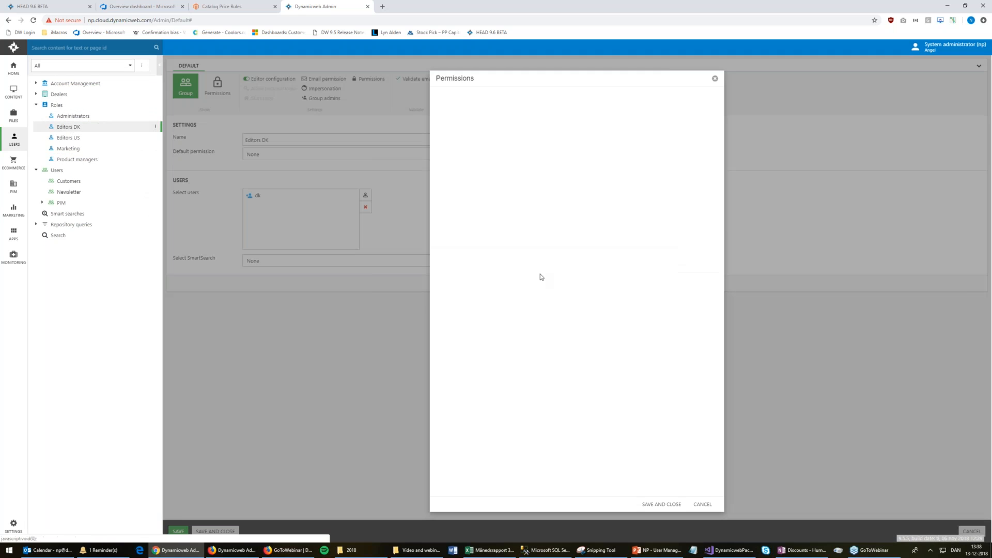
left_click(545, 230)
scroll(565, 238, "down", 1)
scroll(564, 239, "down", 4)
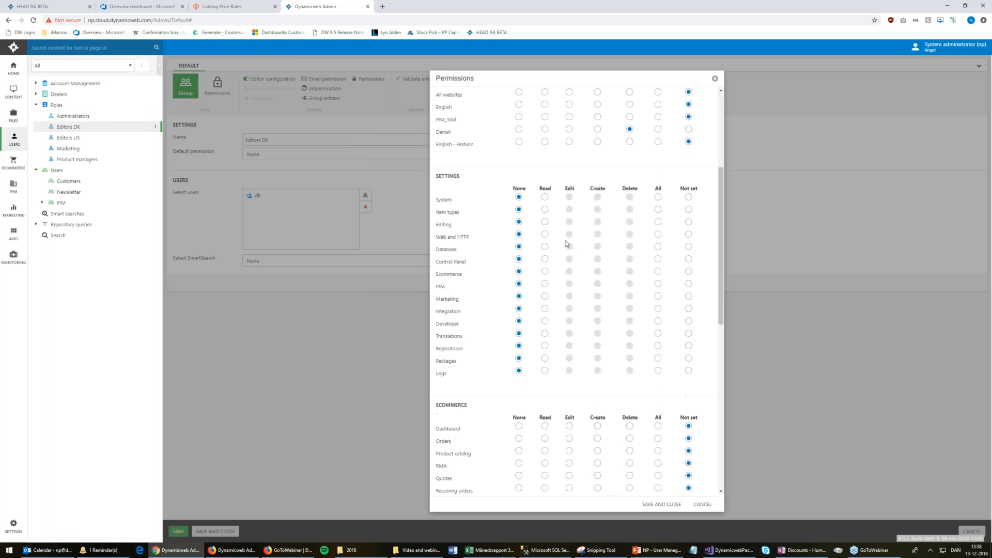
left_click(545, 196)
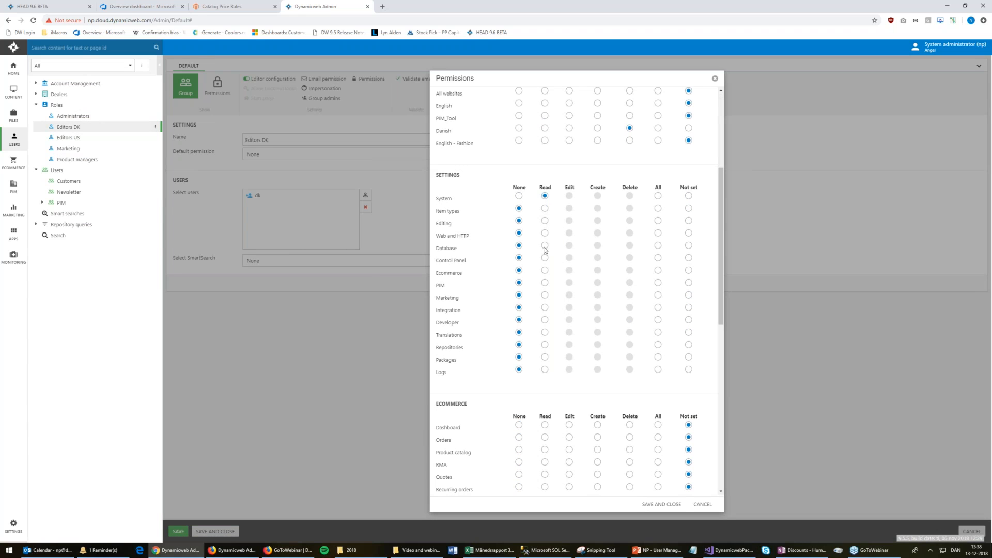
left_click(674, 505)
left_click(247, 549)
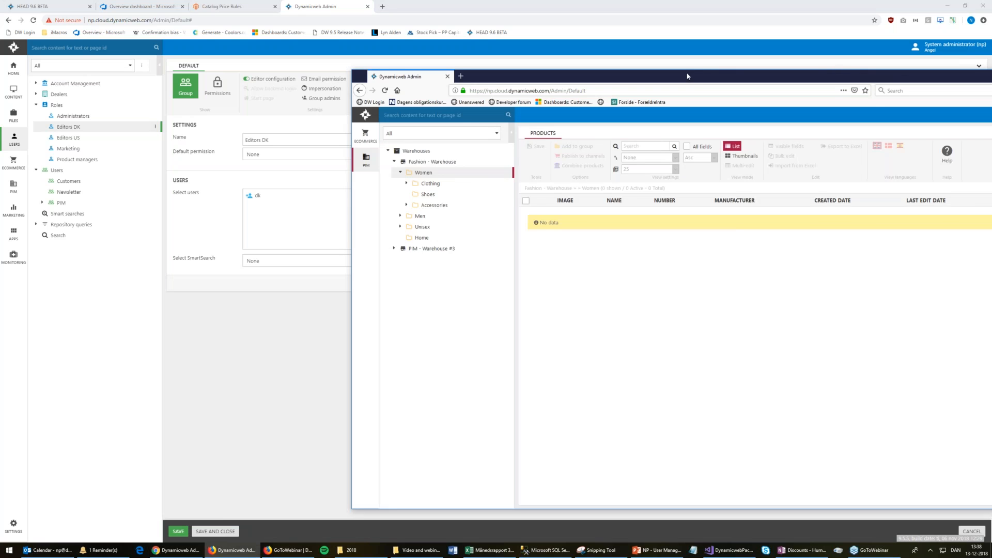
In the second browser, sign out the current user and sign in as the Danish user
left_click_drag(502, 74, 283, 57)
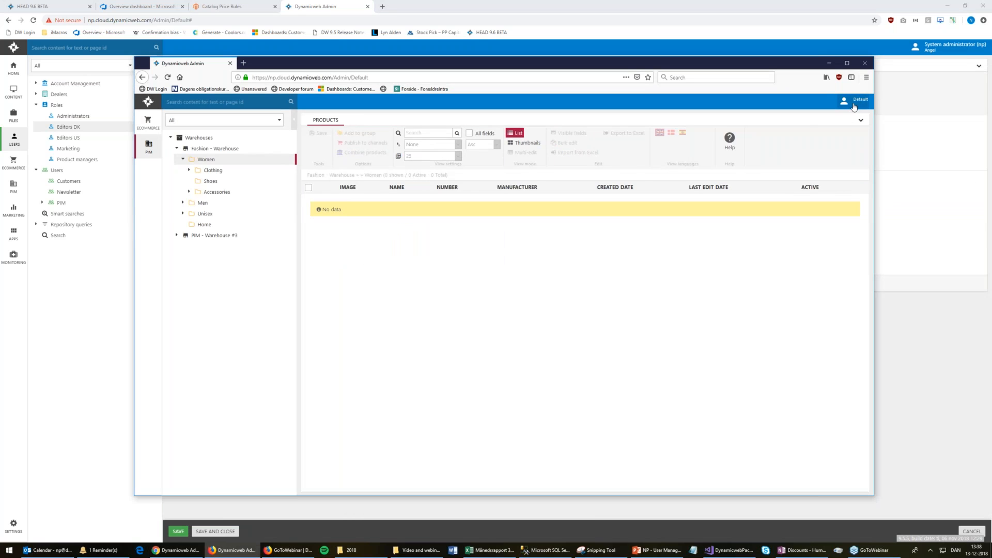
left_click(854, 100)
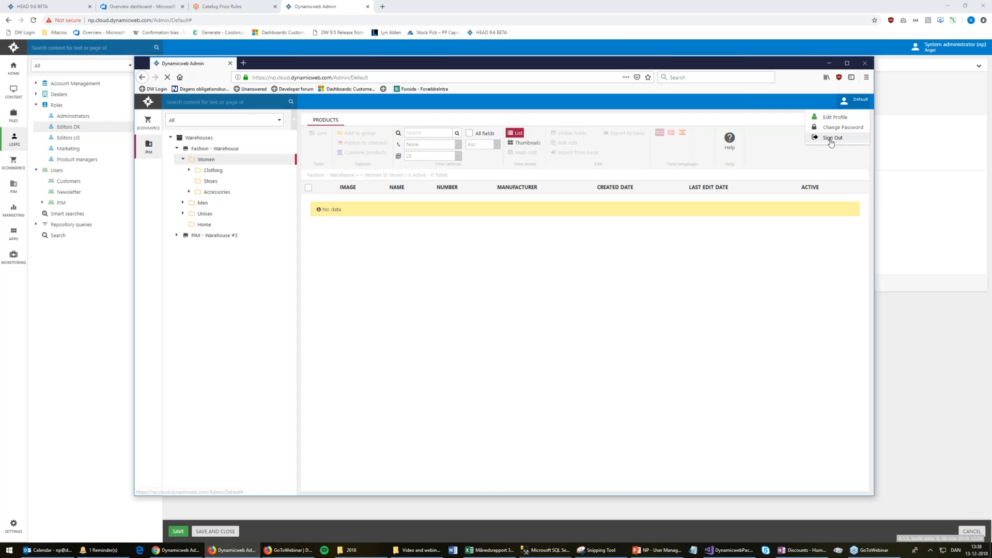
left_click(832, 137)
left_click(422, 313)
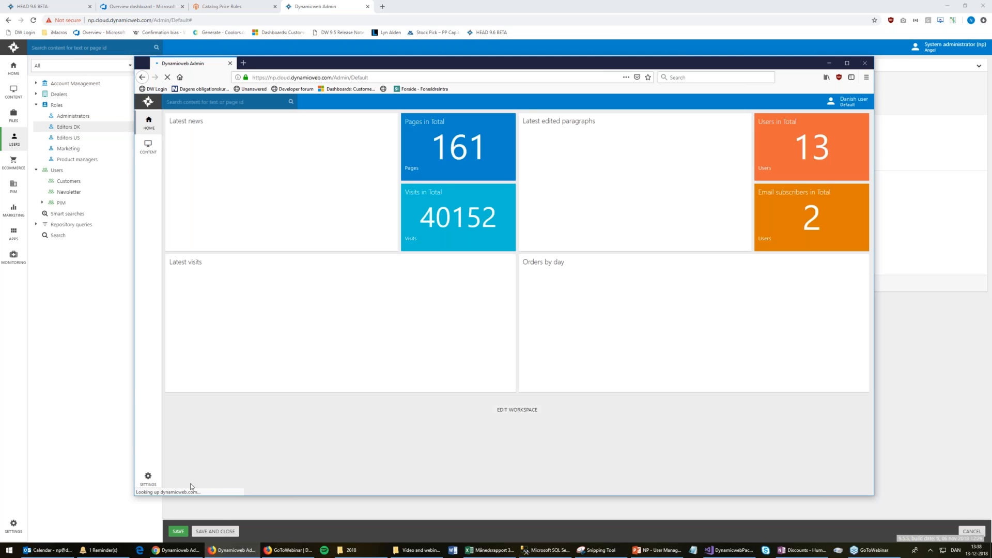
Open Settings as the Danish user and expand Ecommerce and System to confirm only those appear
left_click(148, 478)
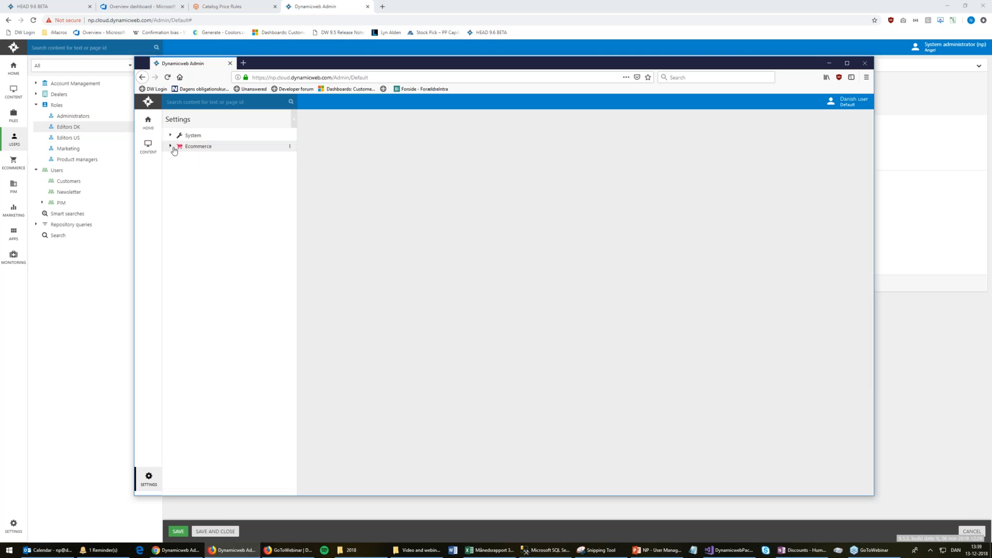
left_click(172, 147)
left_click(172, 135)
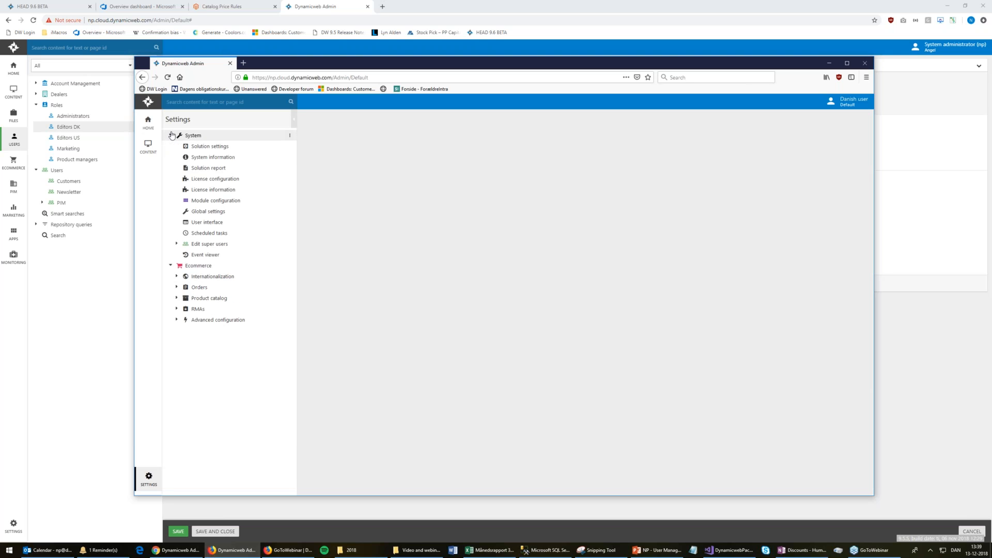
left_click(172, 135)
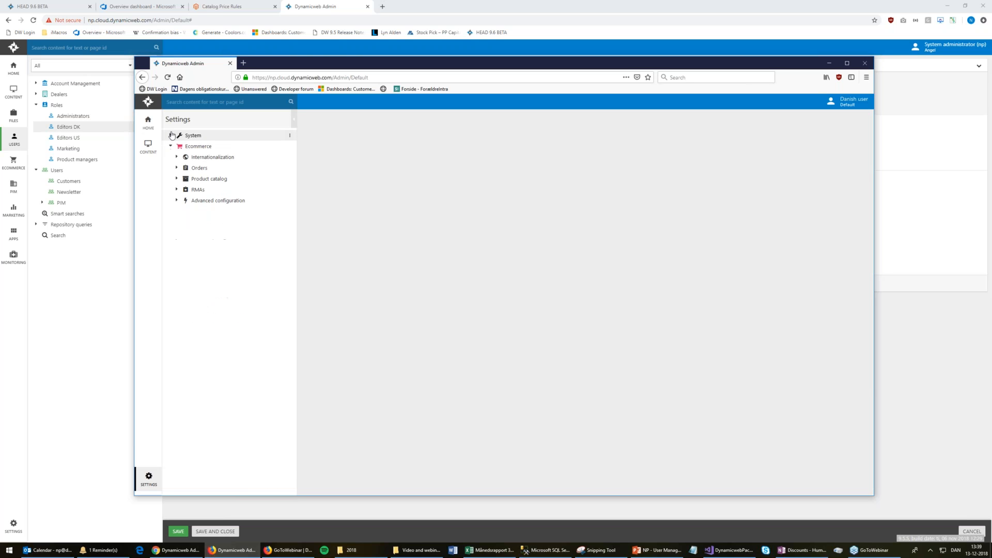
left_click(982, 263)
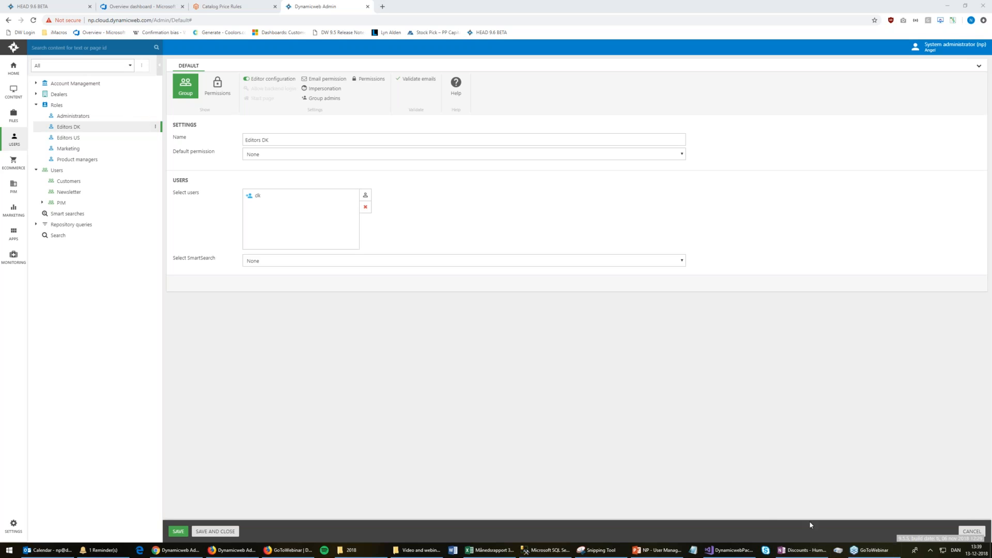
left_click(208, 551)
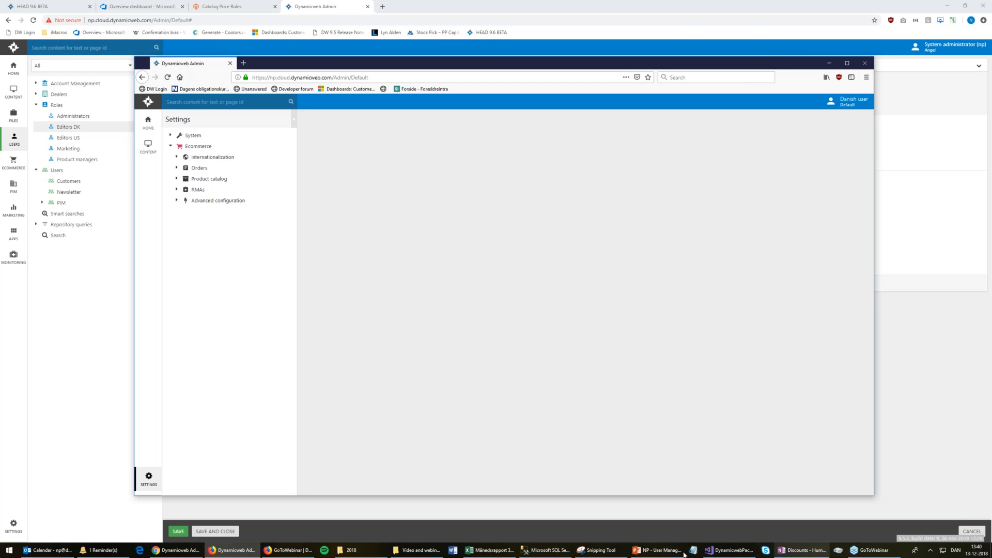
left_click(922, 363)
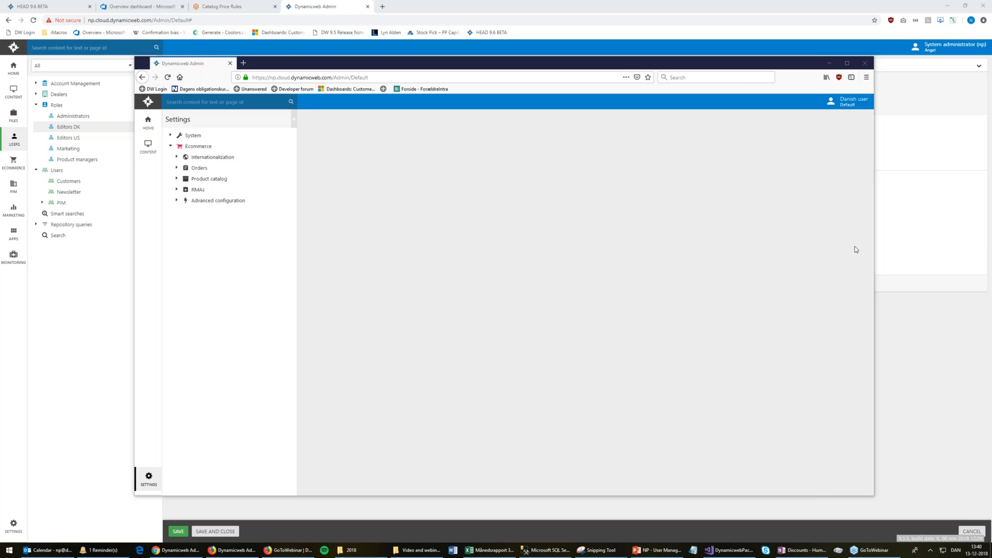
Go to Content on the Products page and view the MARKETING, WORKFLOW and TOOLS ribbon tabs
left_click(10, 89)
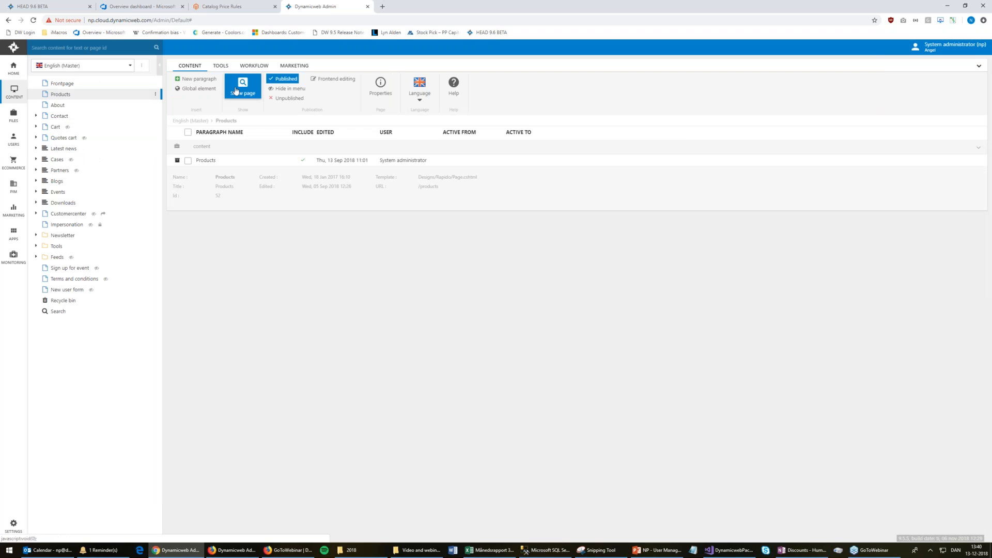
left_click(284, 69)
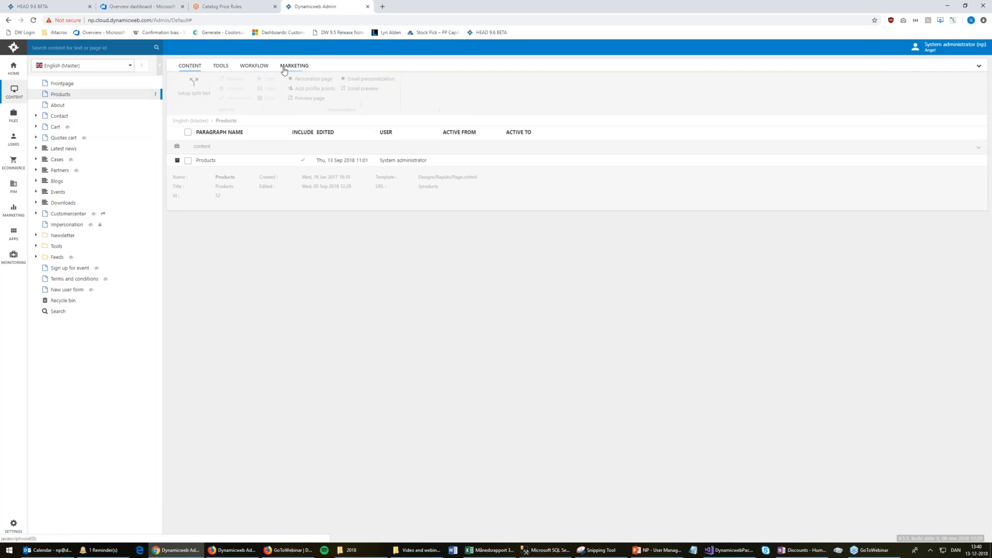
left_click(252, 68)
left_click(221, 66)
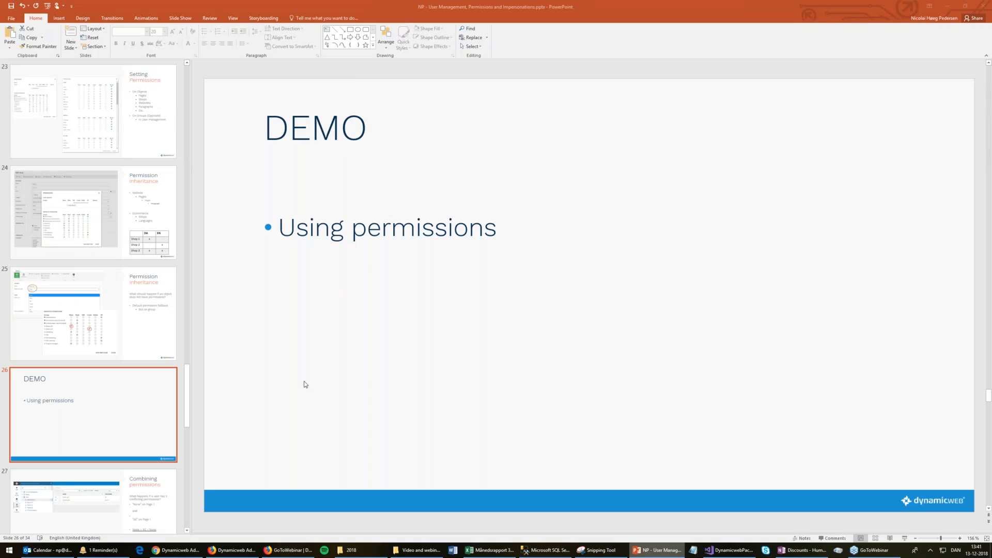
Start the slideshow from the current slide and advance past Combining permissions to Enabling New permissions
key("shift+F5")
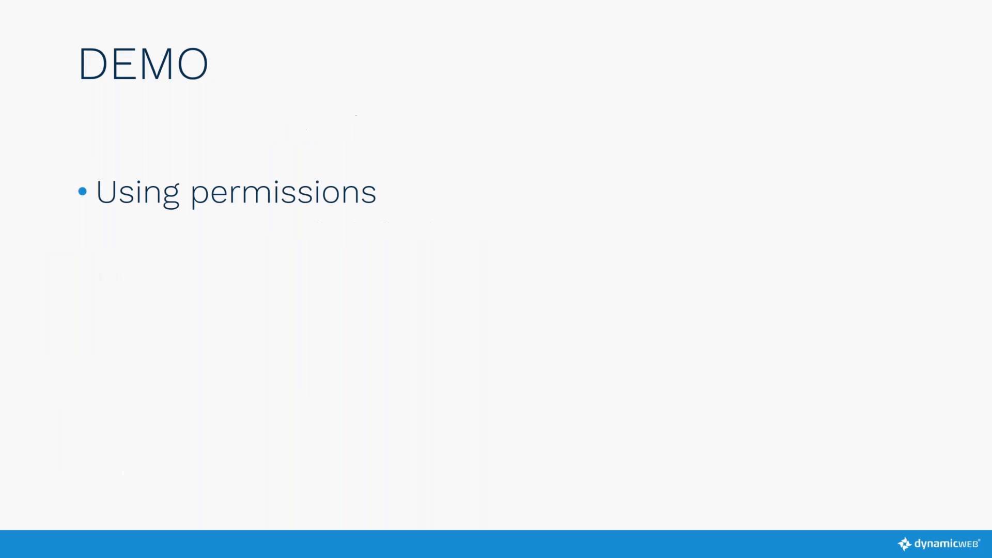
key("Right")
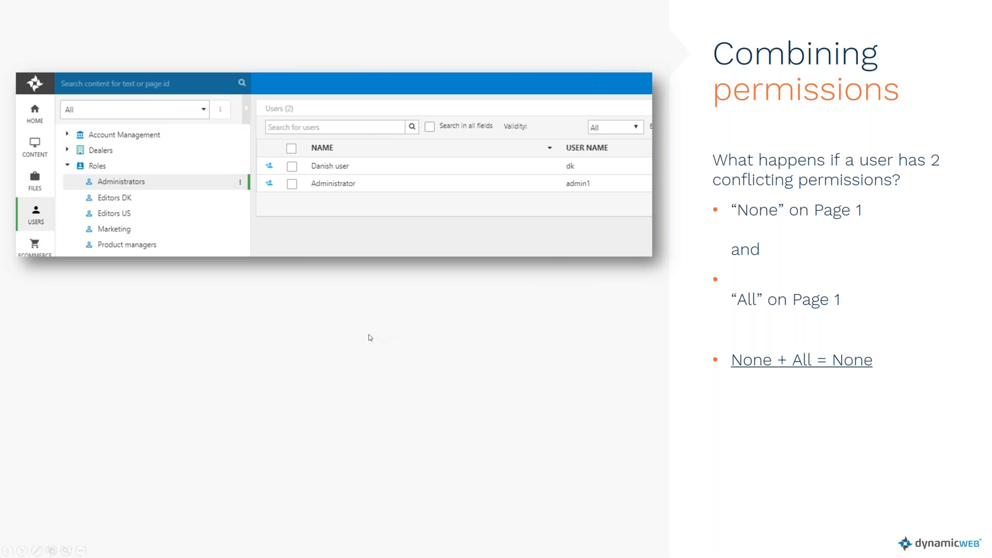
key("Right")
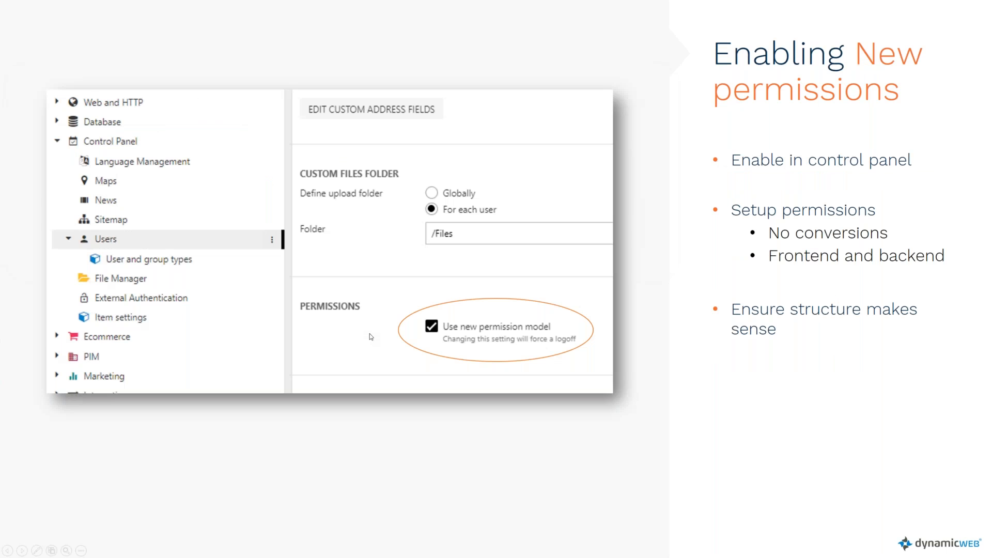